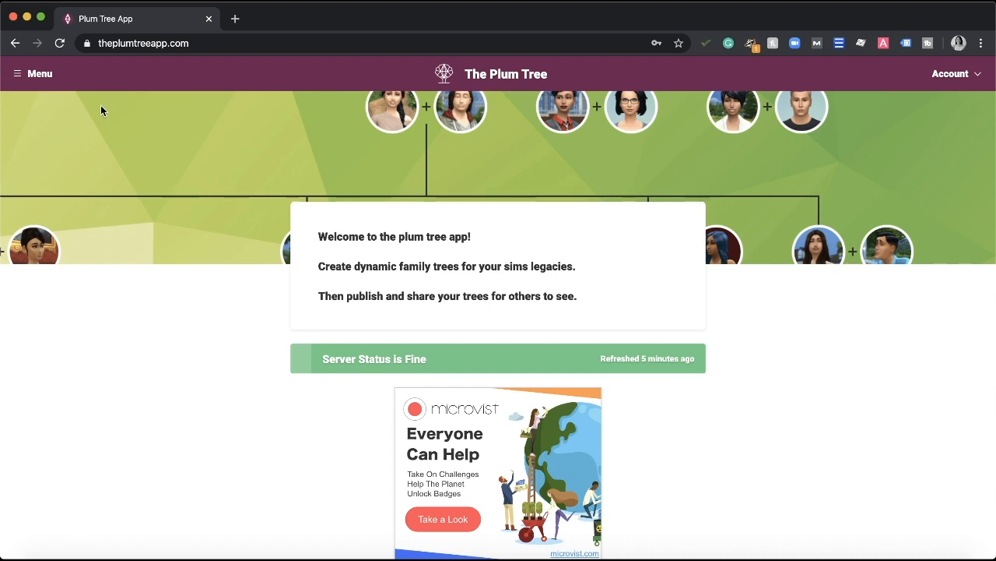
- Open the form for creating a new family tree
{"action": "left_click", "coordinate": [17, 78]}
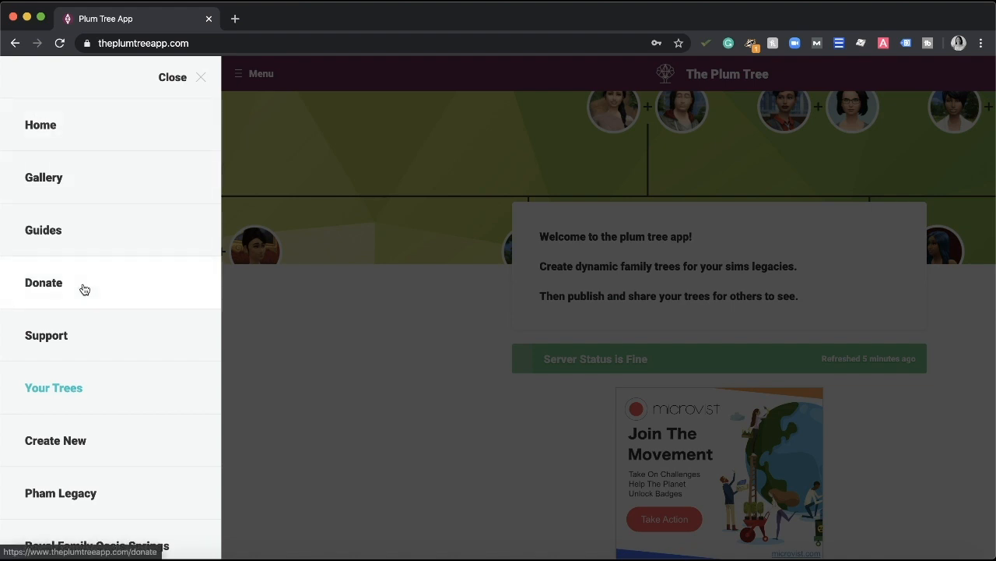
{"action": "scroll", "coordinate": [81, 289], "scroll_direction": "down", "scroll_amount": 5}
{"action": "scroll", "coordinate": [84, 289], "scroll_direction": "down", "scroll_amount": 1}
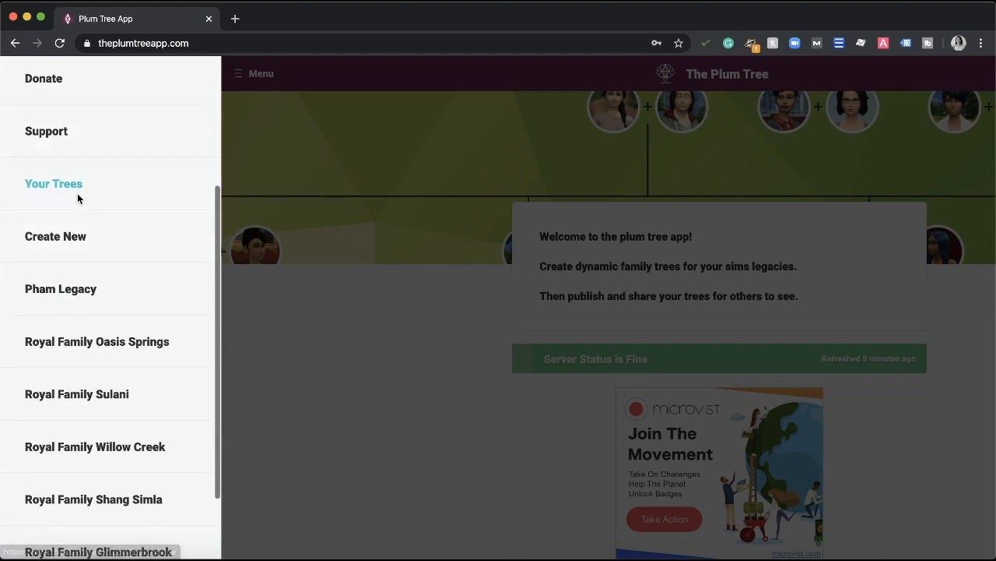
{"action": "scroll", "coordinate": [84, 241], "scroll_direction": "down", "scroll_amount": 3}
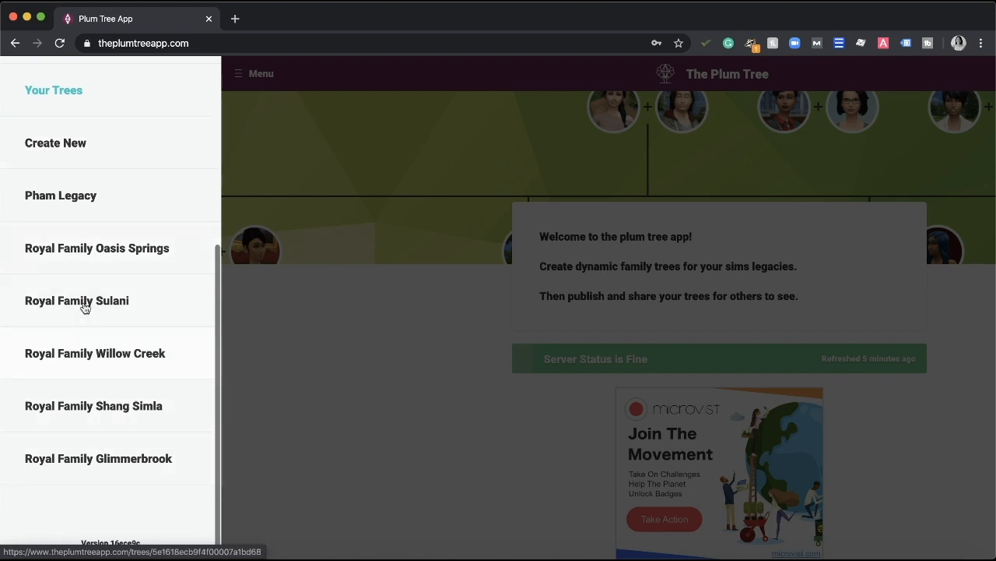
{"action": "scroll", "coordinate": [84, 304], "scroll_direction": "up", "scroll_amount": 1}
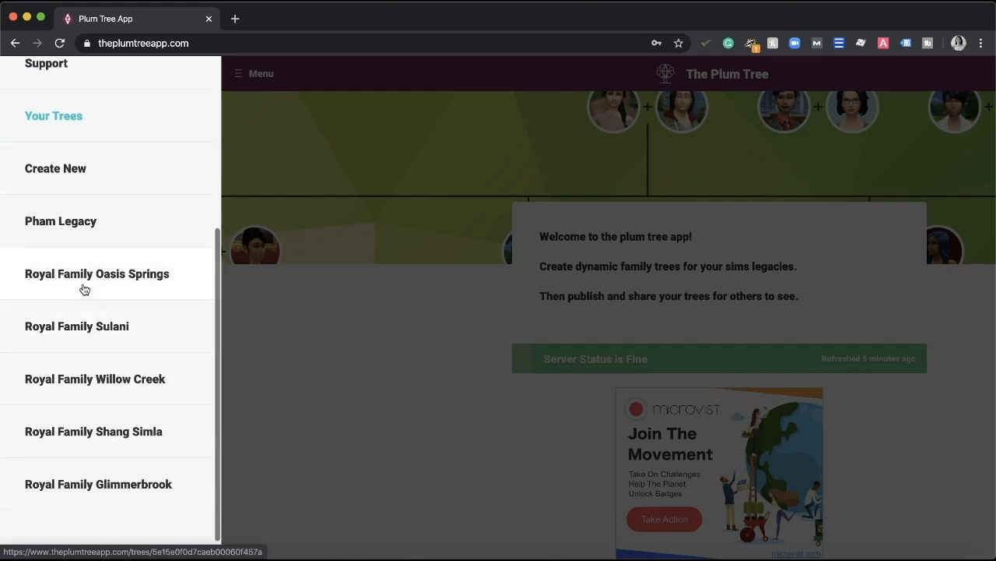
{"action": "scroll", "coordinate": [105, 268], "scroll_direction": "up", "scroll_amount": 1}
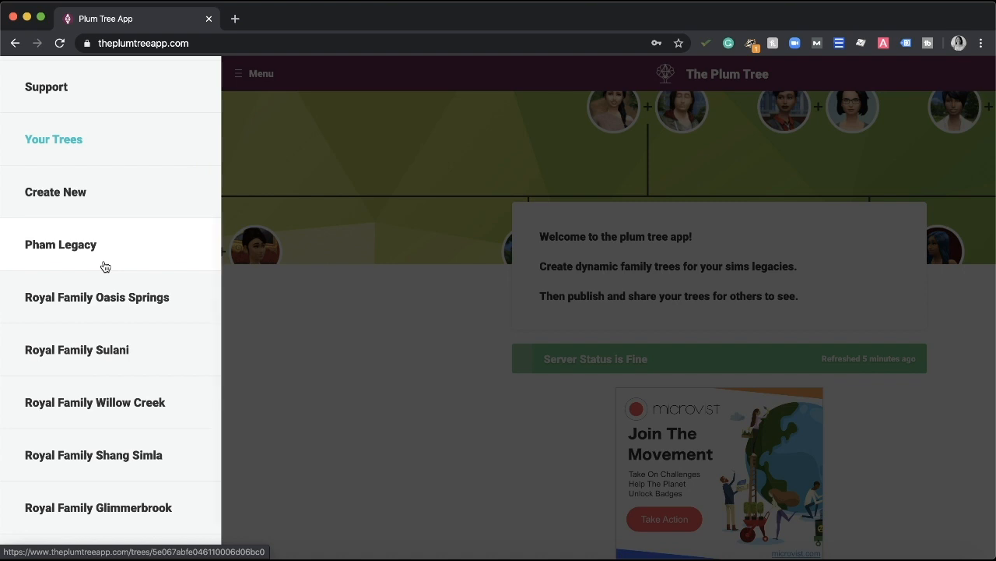
{"action": "left_click", "coordinate": [61, 193]}
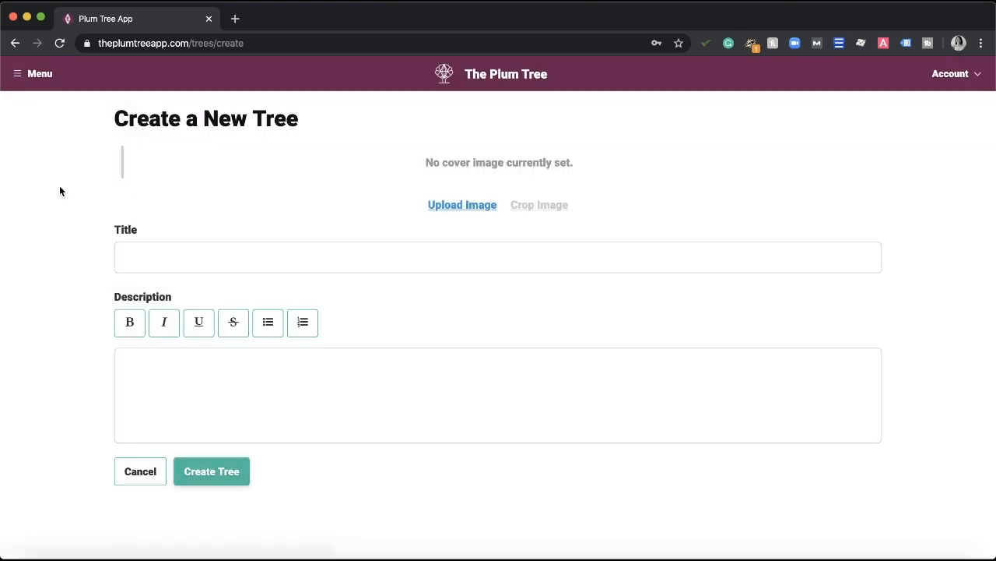
- Title the new tree "Lunar New Year Family Tree"
{"action": "left_click", "coordinate": [159, 253]}
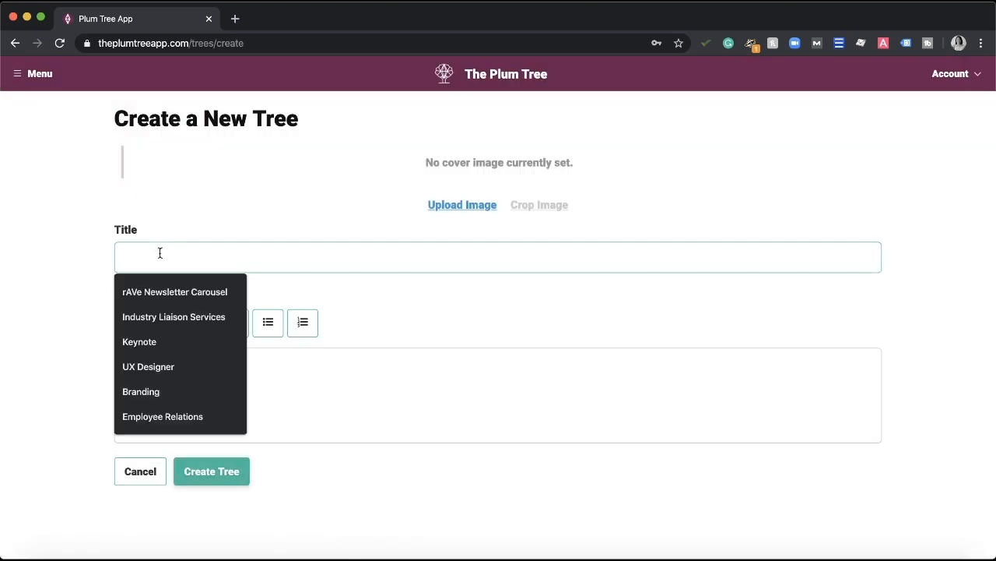
{"action": "type", "text": "Luna"}
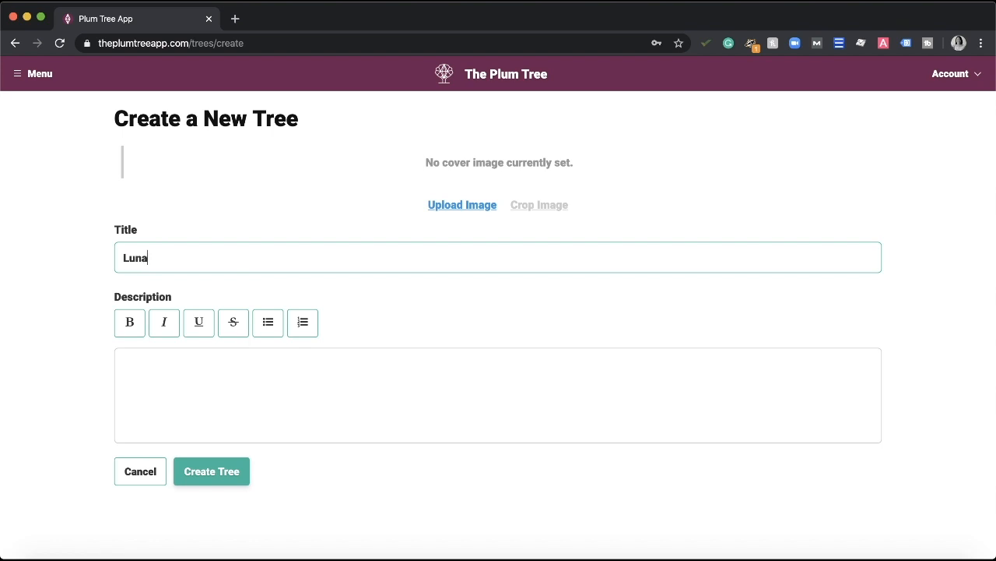
{"action": "type", "text": "r New Year Family Tree"}
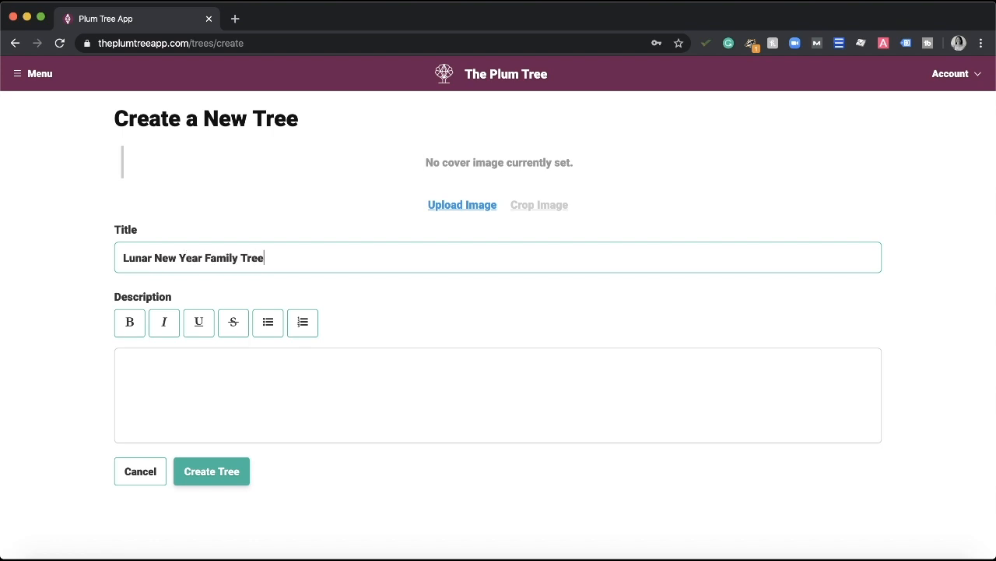
- Enter the description "The Ye family is an Asian American Family who wants to keep their Chinese heritage alive." and create the tree
{"action": "left_click", "coordinate": [209, 377]}
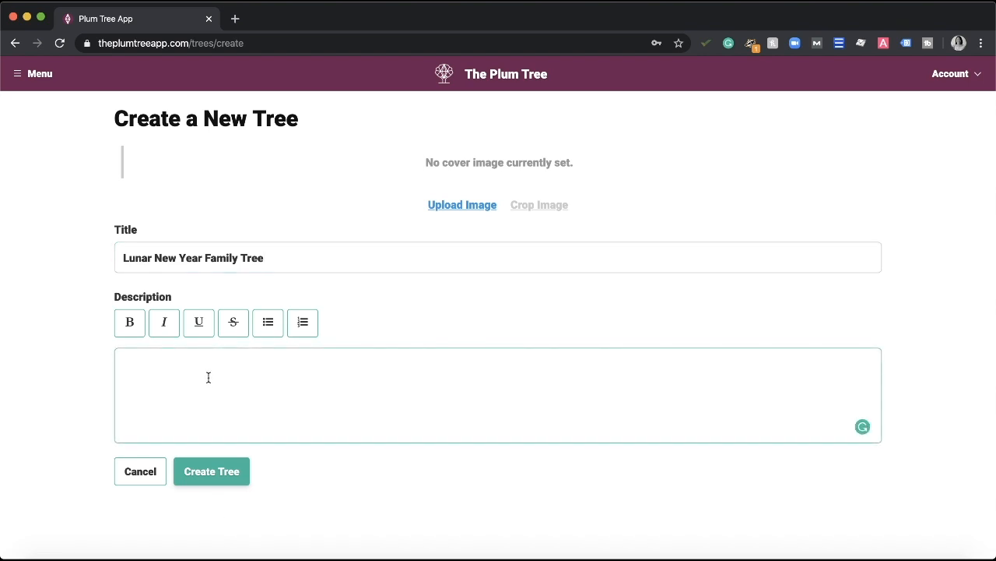
{"action": "type", "text": "The Ye family is an Asian AMeri"}
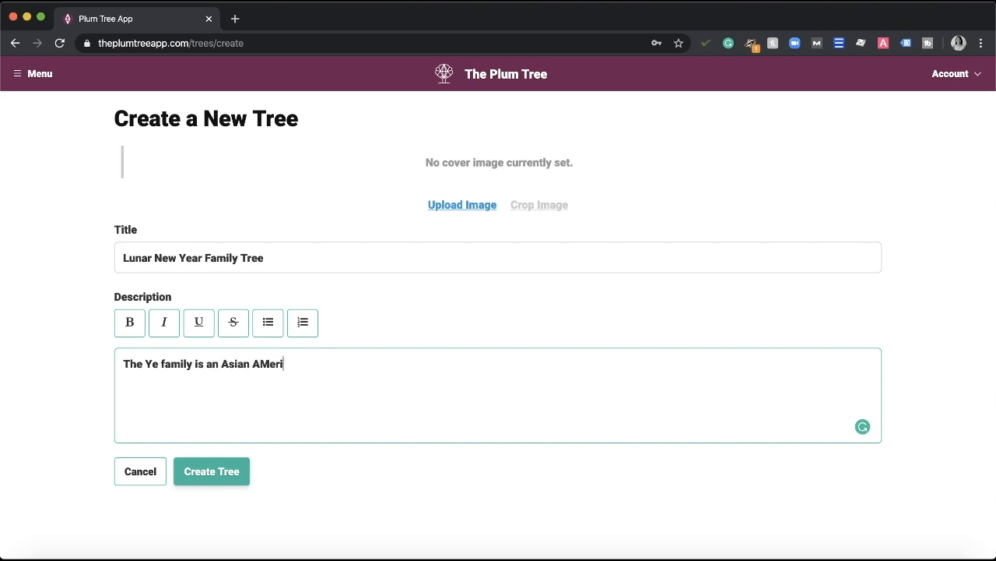
{"action": "key", "text": "BackSpace"}
{"action": "key", "text": "BackSpace"}
{"action": "key", "text": "BackSpace"}
{"action": "key", "text": "BackSpace"}
{"action": "type", "text": "merican Family who wants to "}
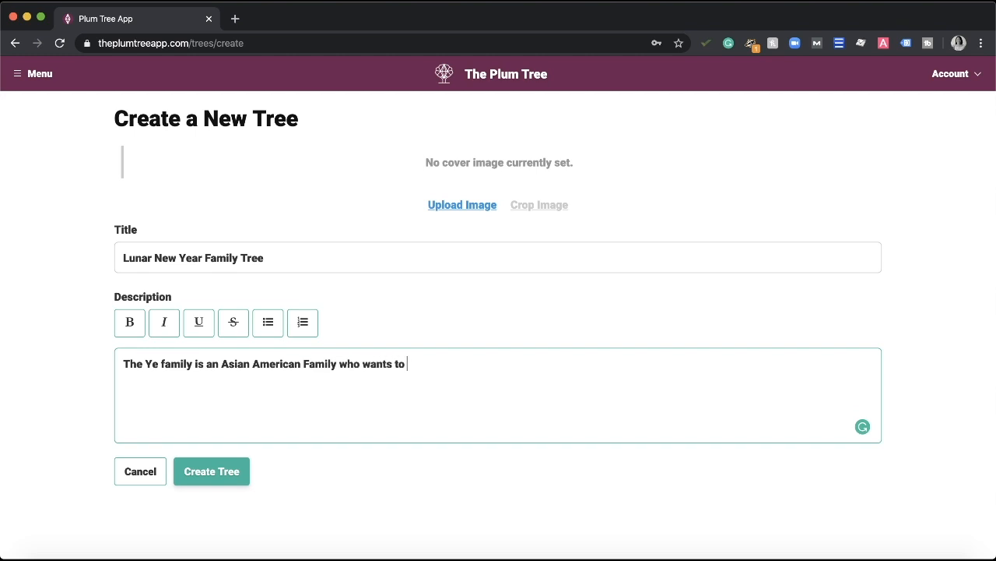
{"action": "type", "text": "keep their Chinese heritage alive."}
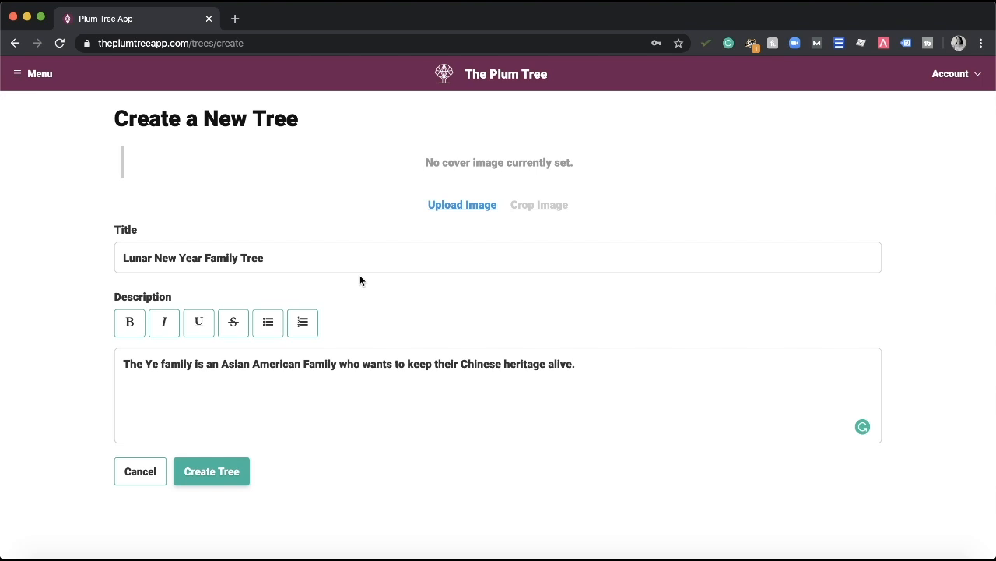
{"action": "left_click", "coordinate": [212, 469]}
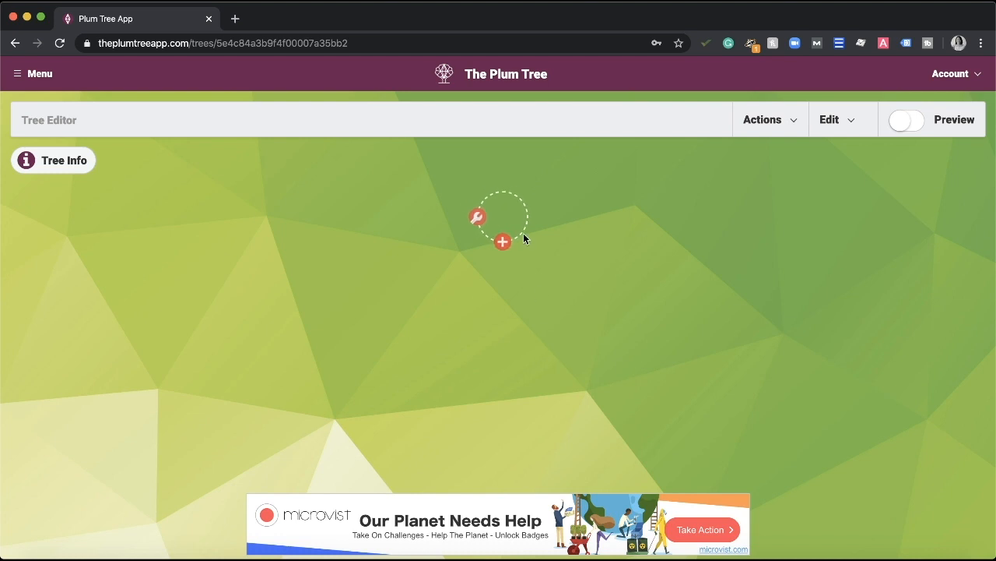
- Review the empty node's person, partner, parent and deletion options, and check which actions are available for the tree
{"action": "left_click", "coordinate": [479, 220]}
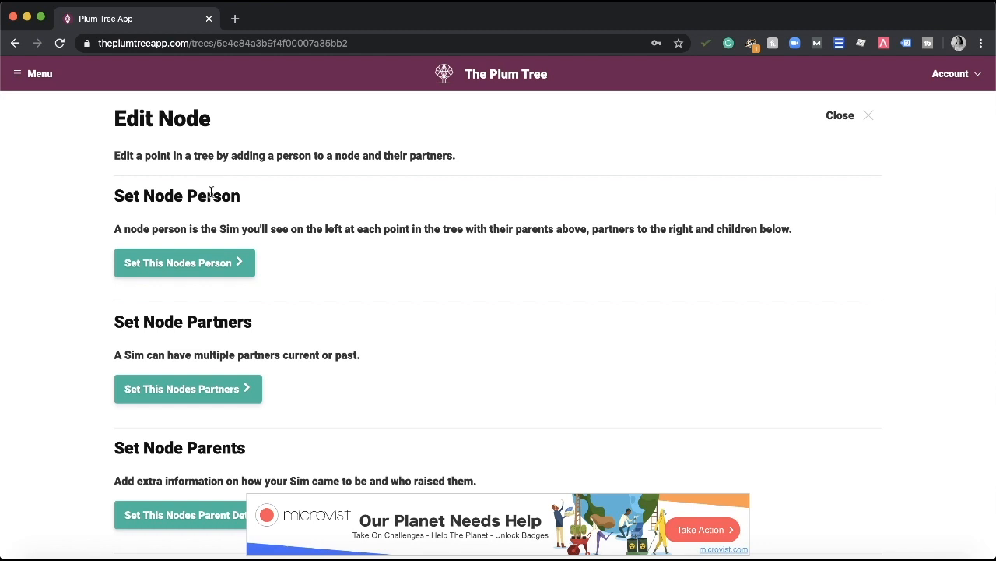
{"action": "scroll", "coordinate": [209, 196], "scroll_direction": "down", "scroll_amount": 1}
{"action": "scroll", "coordinate": [214, 245], "scroll_direction": "down", "scroll_amount": 3}
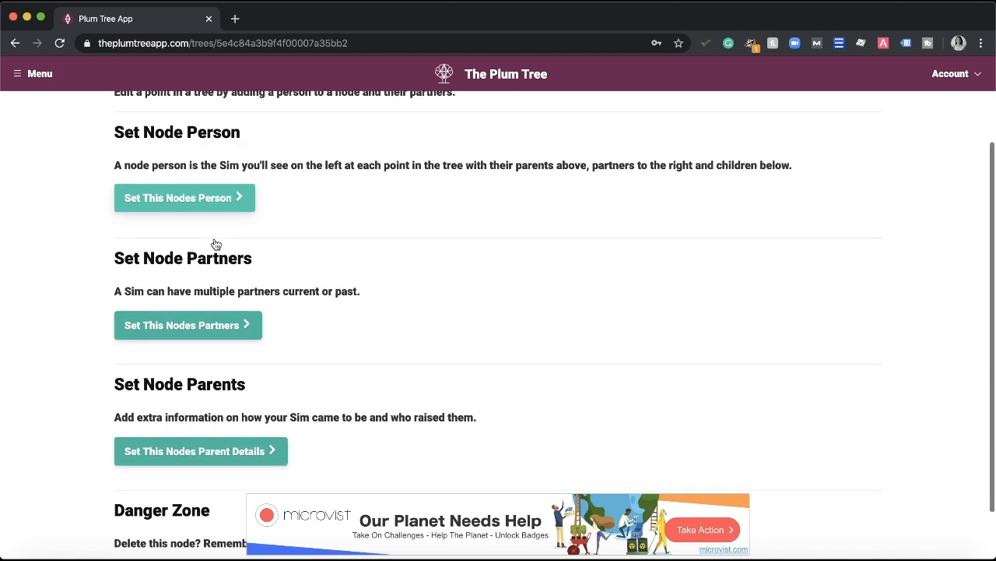
{"action": "scroll", "coordinate": [208, 287], "scroll_direction": "down", "scroll_amount": 3}
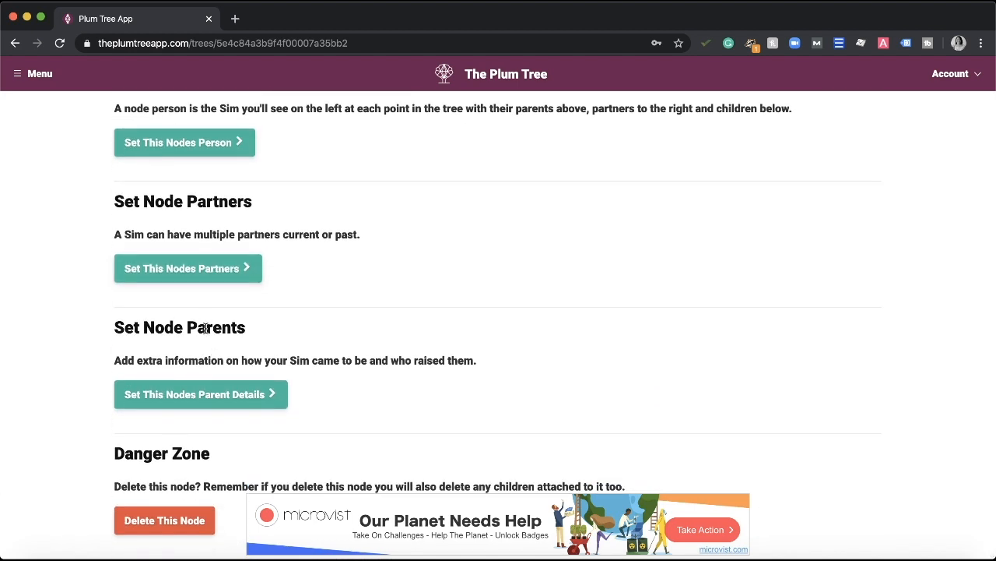
{"action": "scroll", "coordinate": [204, 314], "scroll_direction": "up", "scroll_amount": 7}
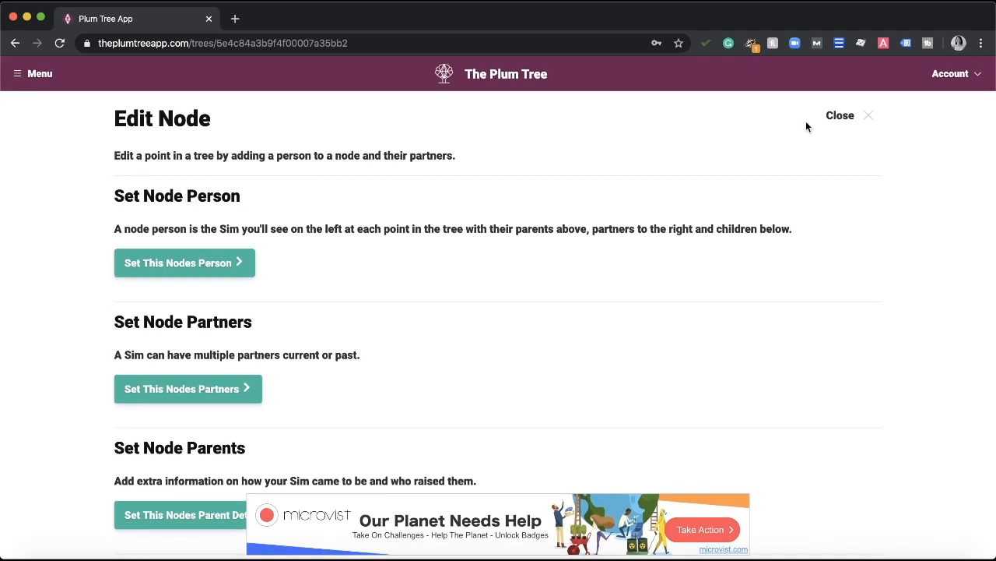
{"action": "left_click", "coordinate": [849, 123]}
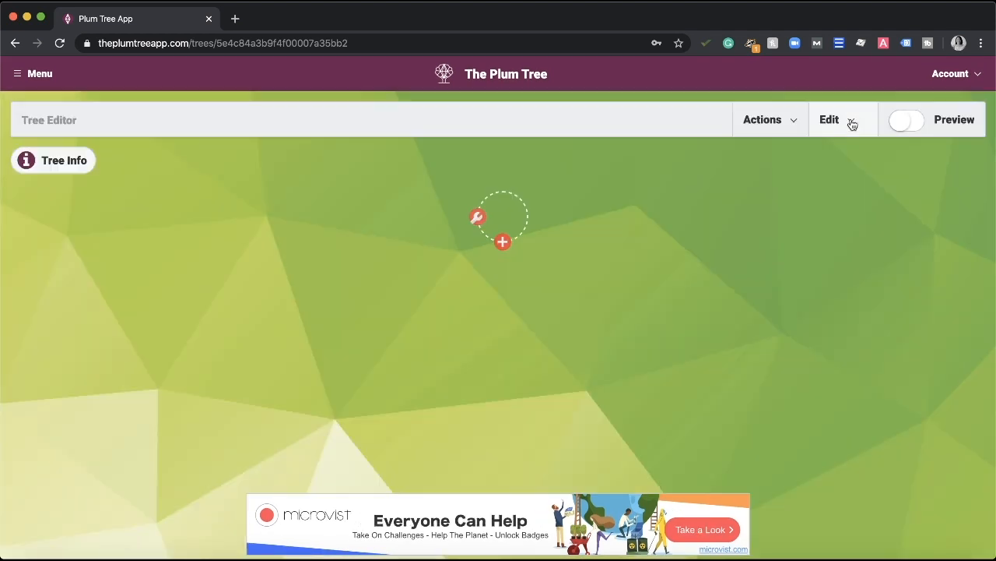
{"action": "left_click", "coordinate": [796, 130]}
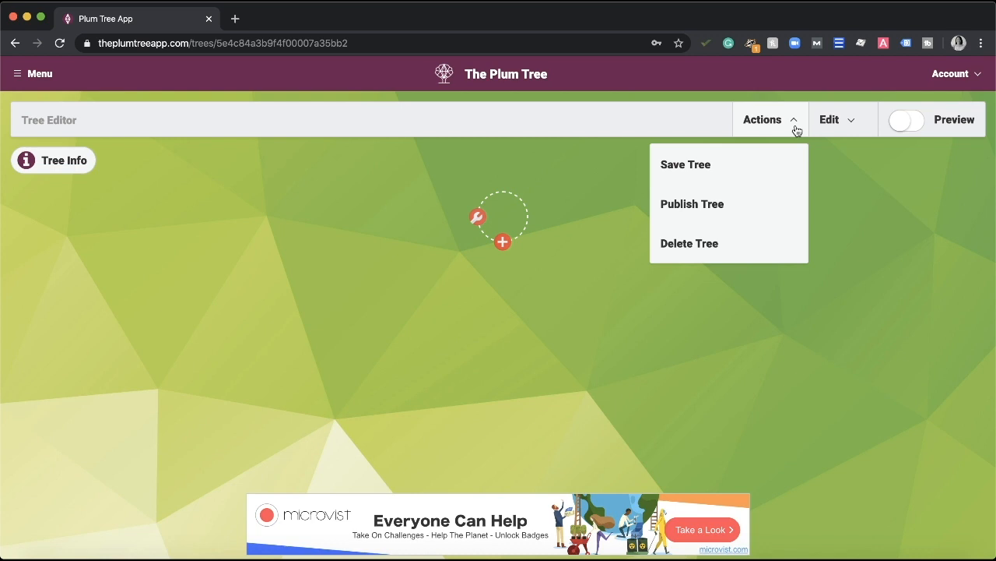
{"action": "left_click", "coordinate": [797, 130]}
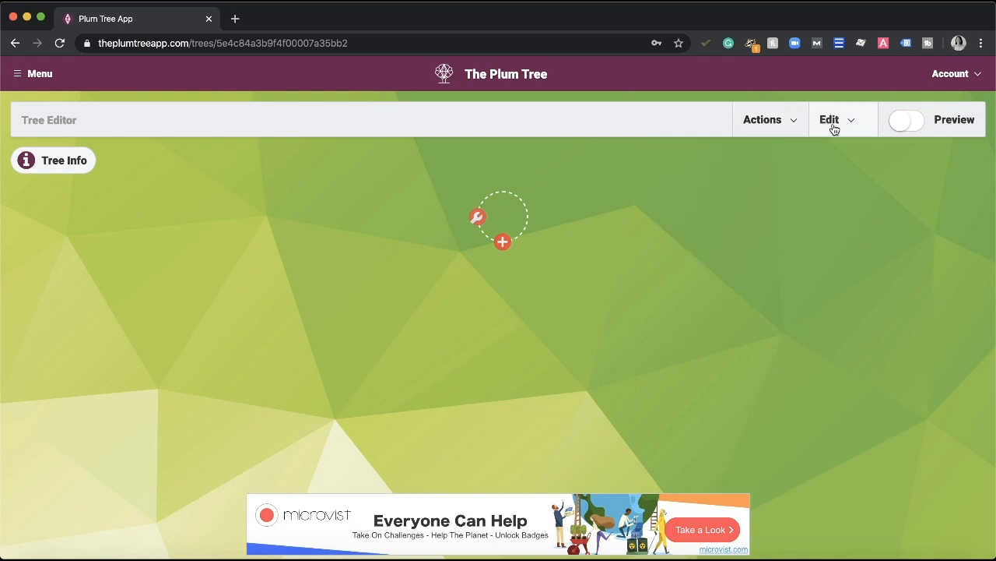
- Go to managing the people in the tree and start creating a new person
{"action": "left_click", "coordinate": [833, 128]}
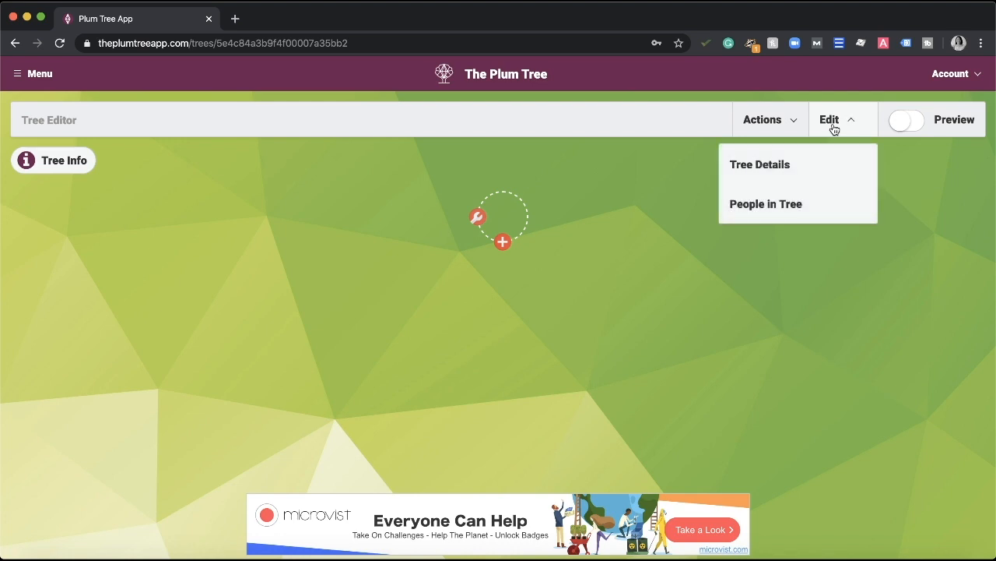
{"action": "left_click", "coordinate": [805, 203]}
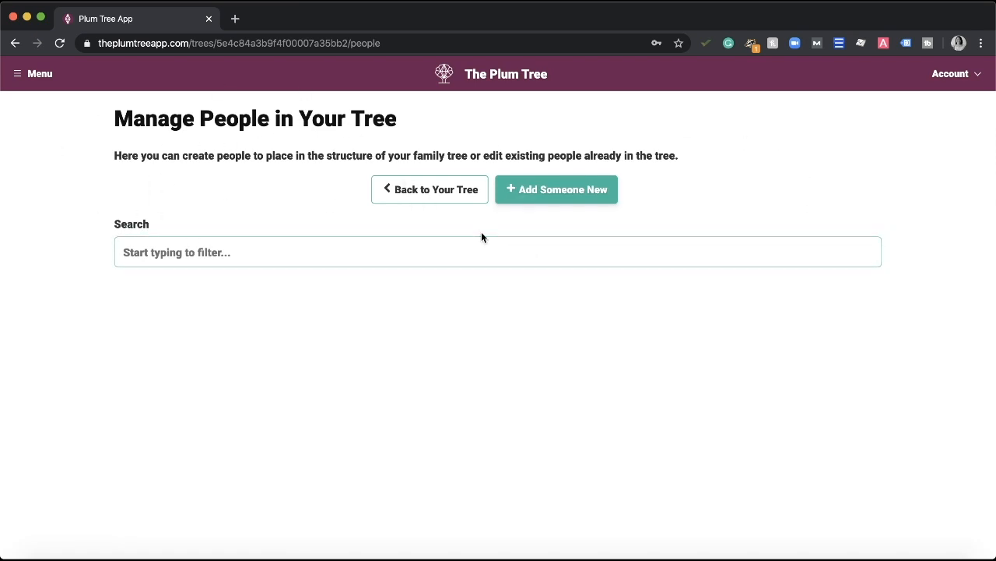
{"action": "left_click", "coordinate": [534, 198]}
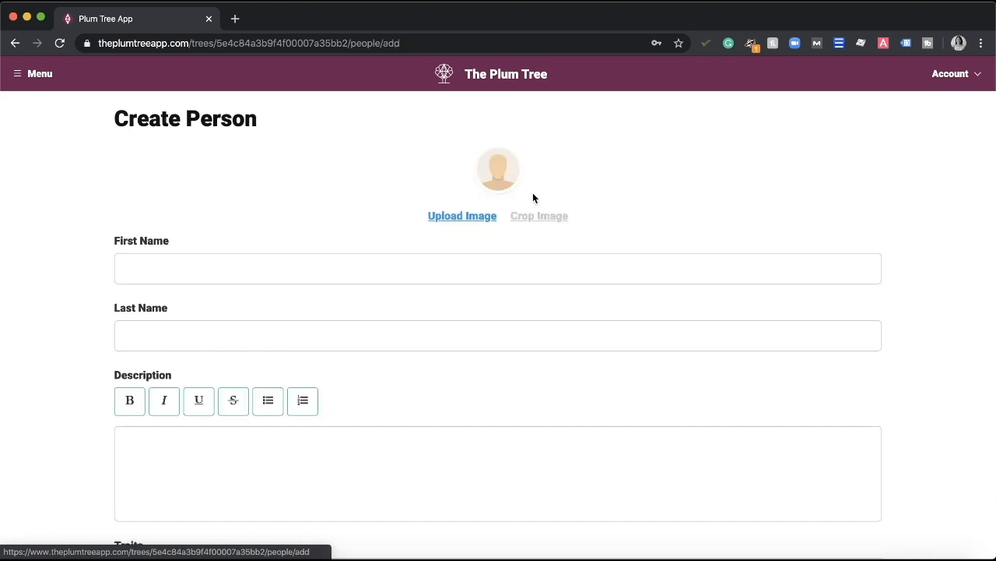
- Start uploading an image for the new person and browse to Documents > Electronic Arts > The Sims 4 > Screenshots
{"action": "left_click", "coordinate": [468, 217]}
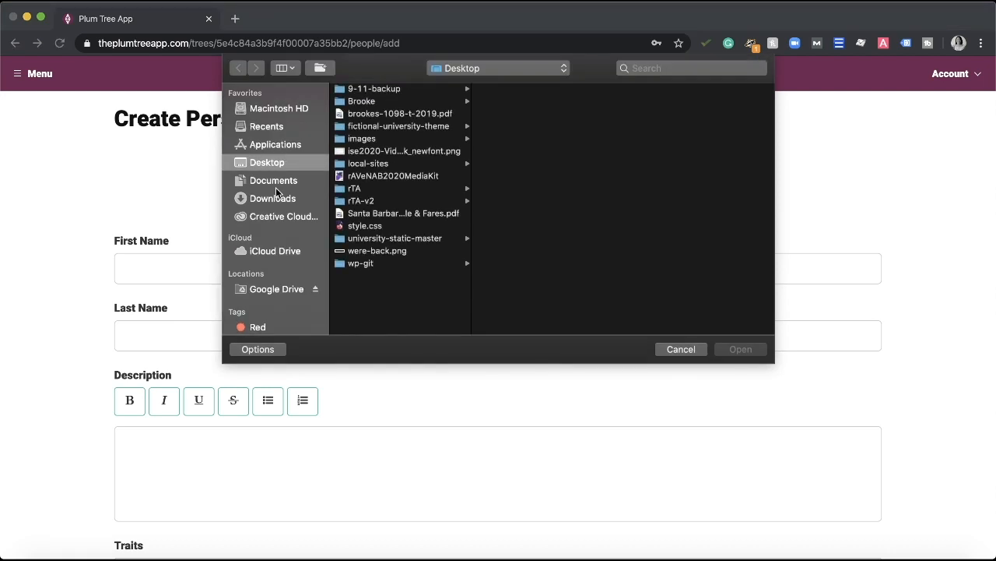
{"action": "left_click", "coordinate": [274, 183]}
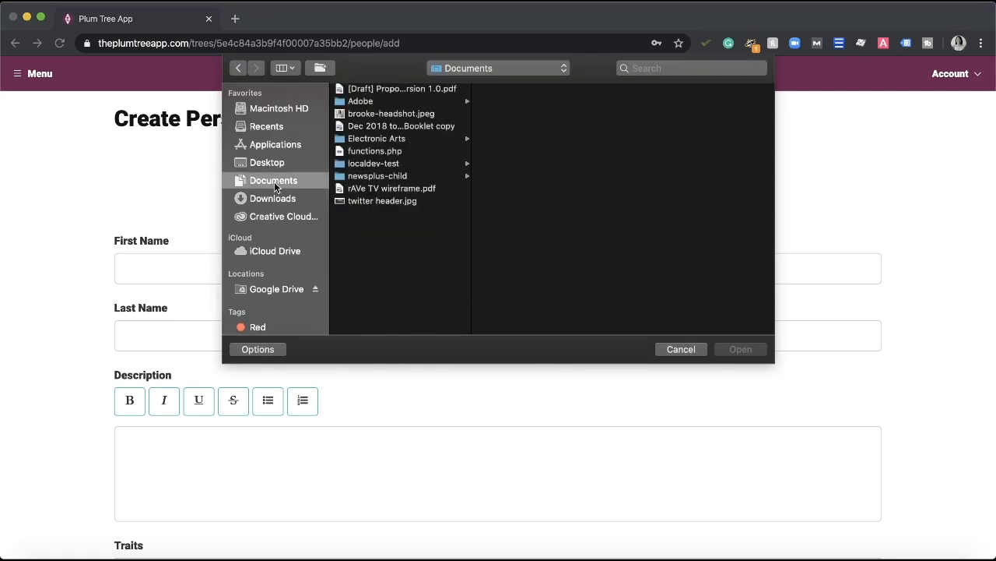
{"action": "left_click", "coordinate": [385, 139]}
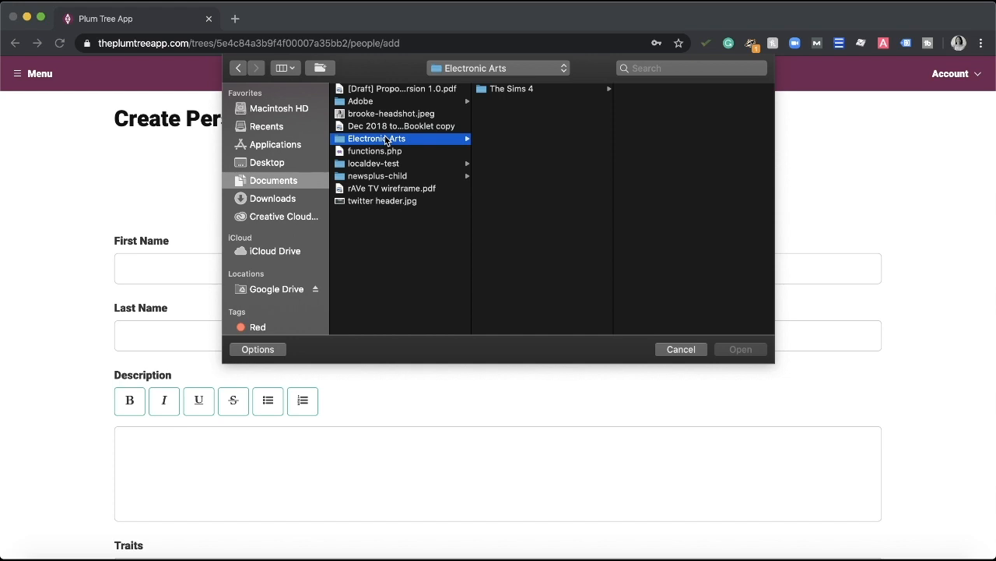
{"action": "left_click", "coordinate": [486, 90]}
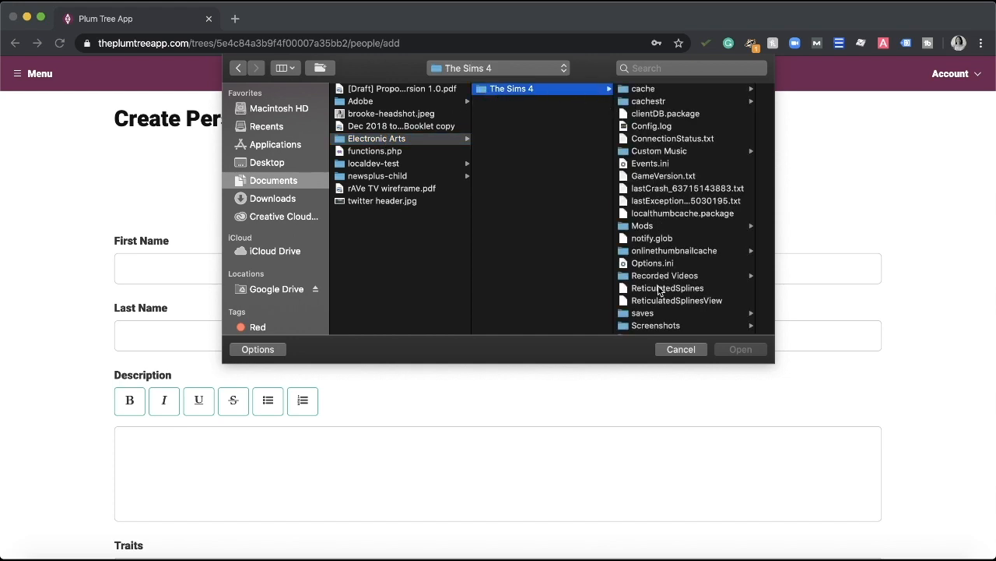
{"action": "scroll", "coordinate": [658, 291], "scroll_direction": "down", "scroll_amount": 3}
{"action": "left_click", "coordinate": [657, 290]}
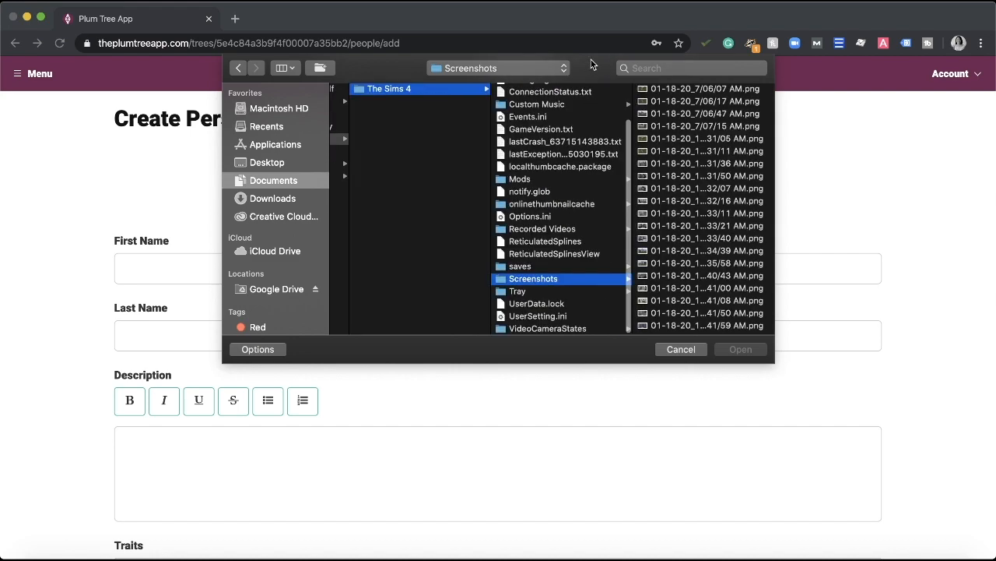
- Find the portrait of the man with glasses, 01-28-20_8/05/18 AM.png, and upload it as the person's image
{"action": "scroll", "coordinate": [694, 286], "scroll_direction": "down", "scroll_amount": 5}
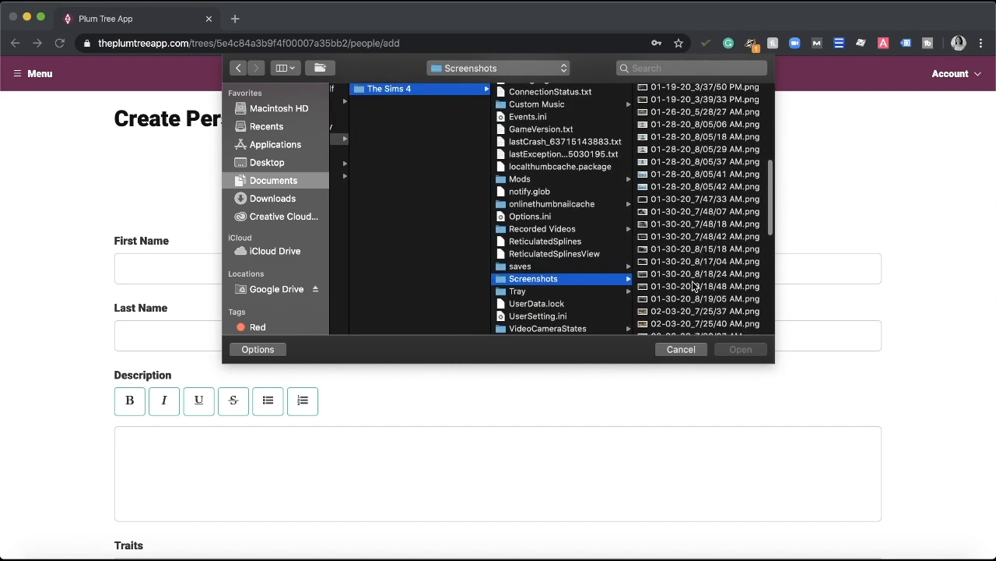
{"action": "scroll", "coordinate": [694, 286], "scroll_direction": "down", "scroll_amount": 5}
{"action": "left_click", "coordinate": [690, 317]}
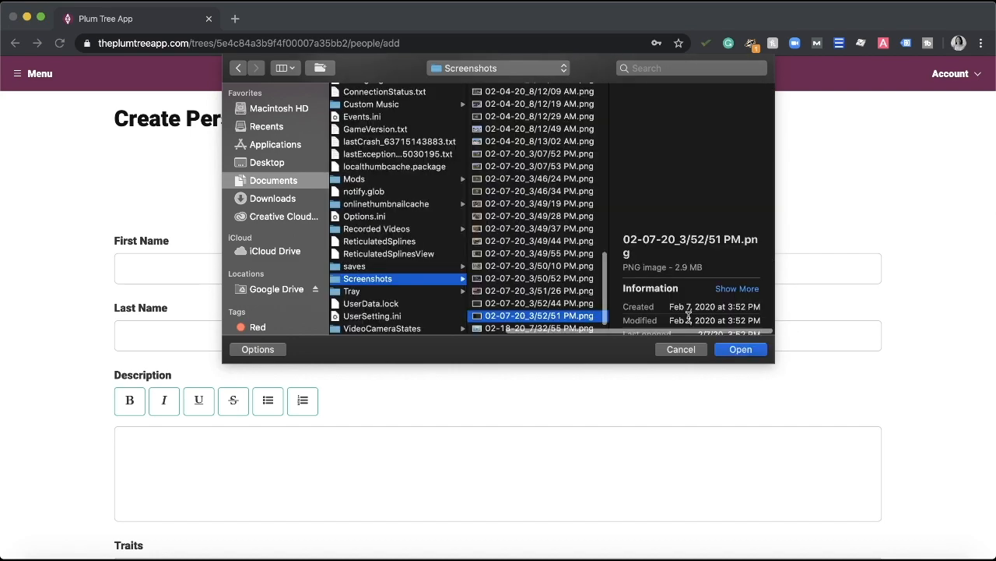
{"action": "left_click", "coordinate": [502, 144]}
{"action": "scroll", "coordinate": [508, 151], "scroll_direction": "up", "scroll_amount": 2}
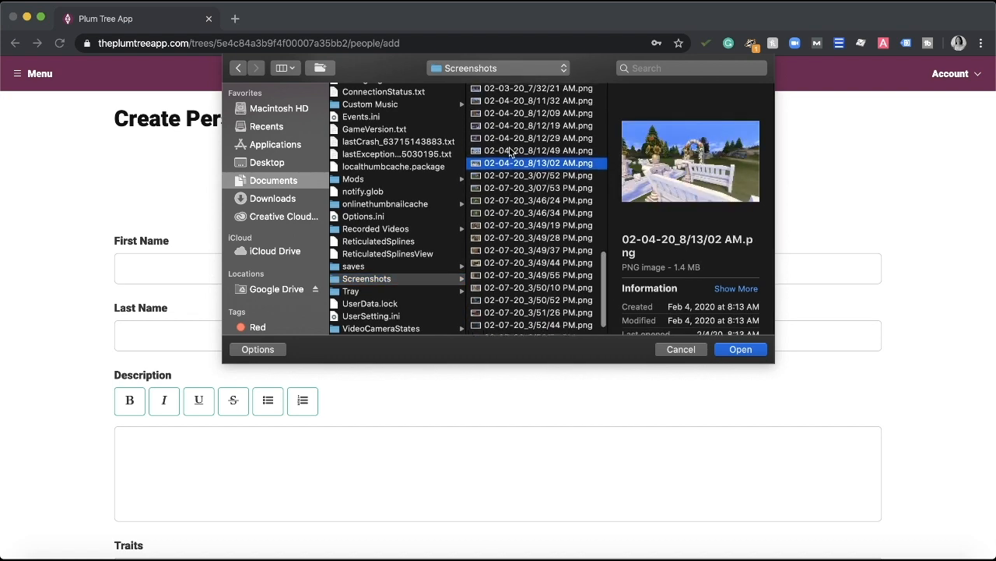
{"action": "scroll", "coordinate": [510, 152], "scroll_direction": "up", "scroll_amount": 5}
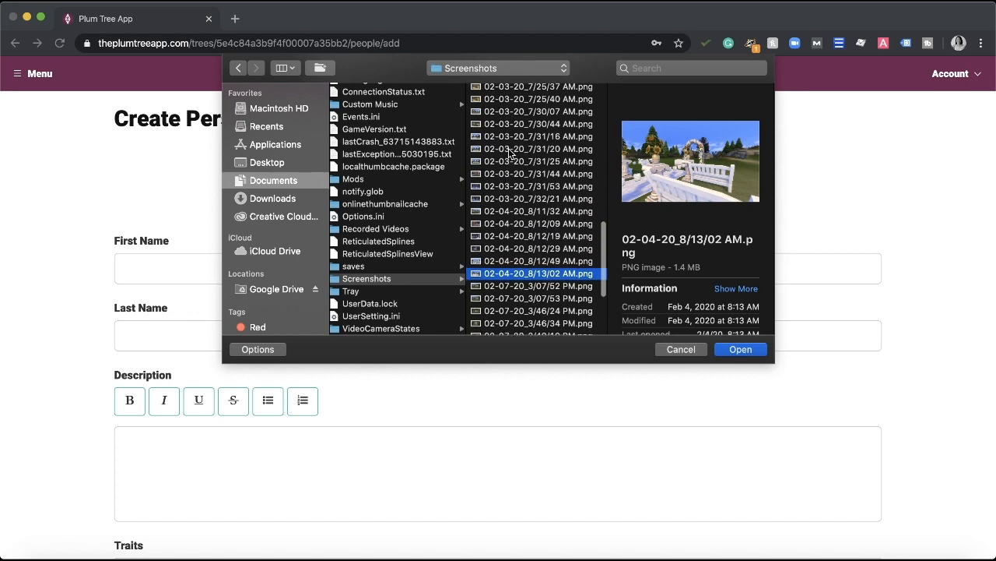
{"action": "scroll", "coordinate": [510, 152], "scroll_direction": "up", "scroll_amount": 10}
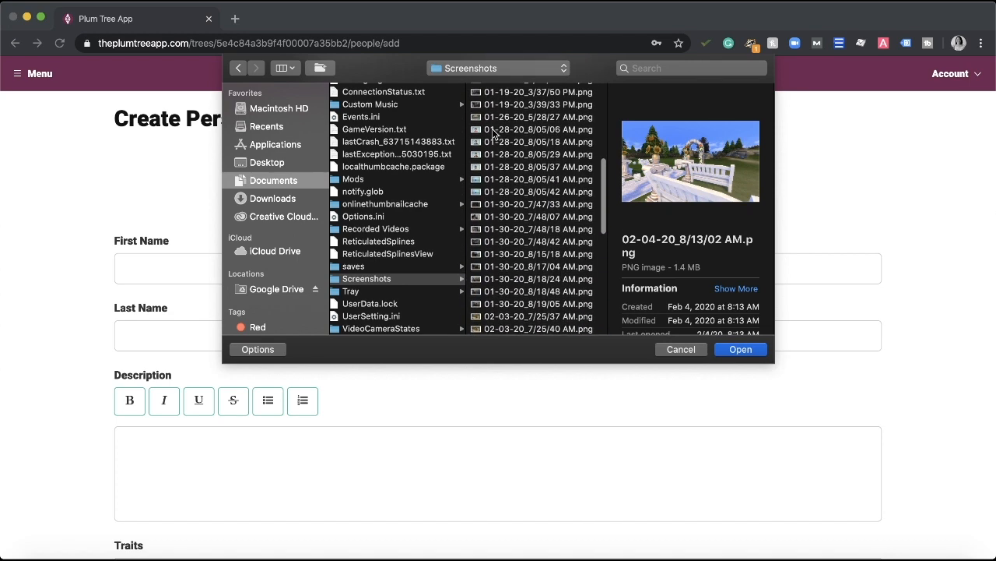
{"action": "left_click", "coordinate": [494, 130]}
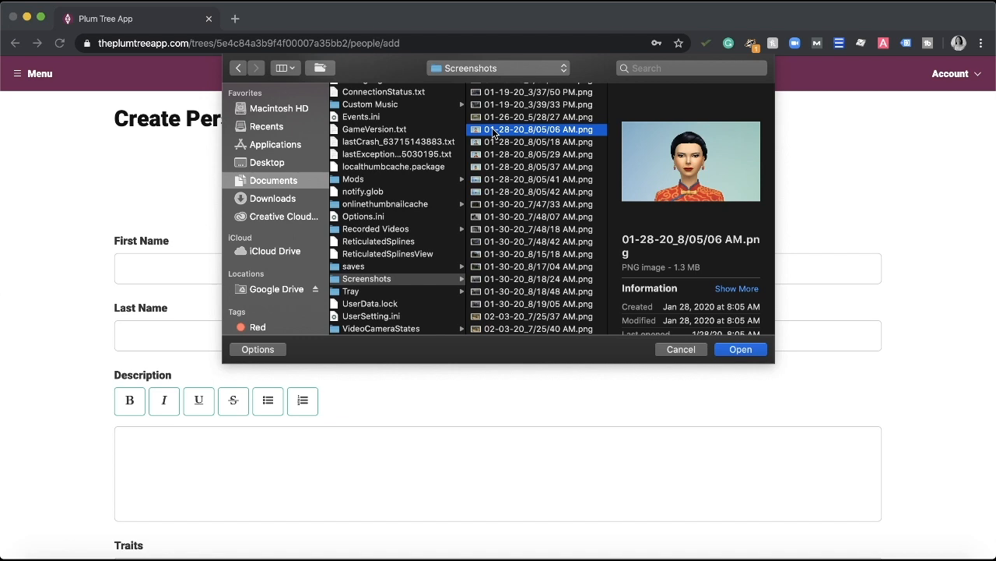
{"action": "left_click", "coordinate": [493, 143]}
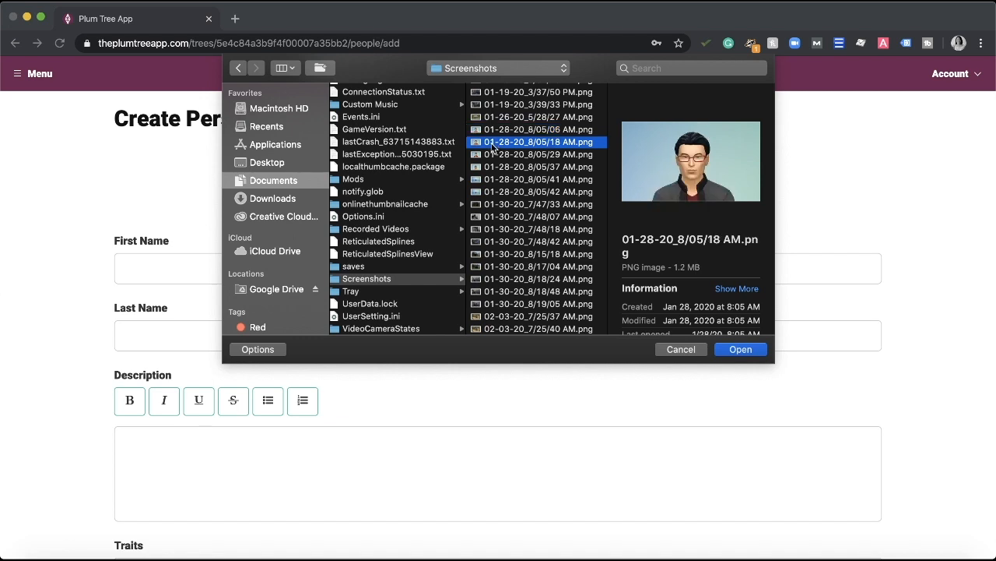
{"action": "left_click", "coordinate": [738, 350]}
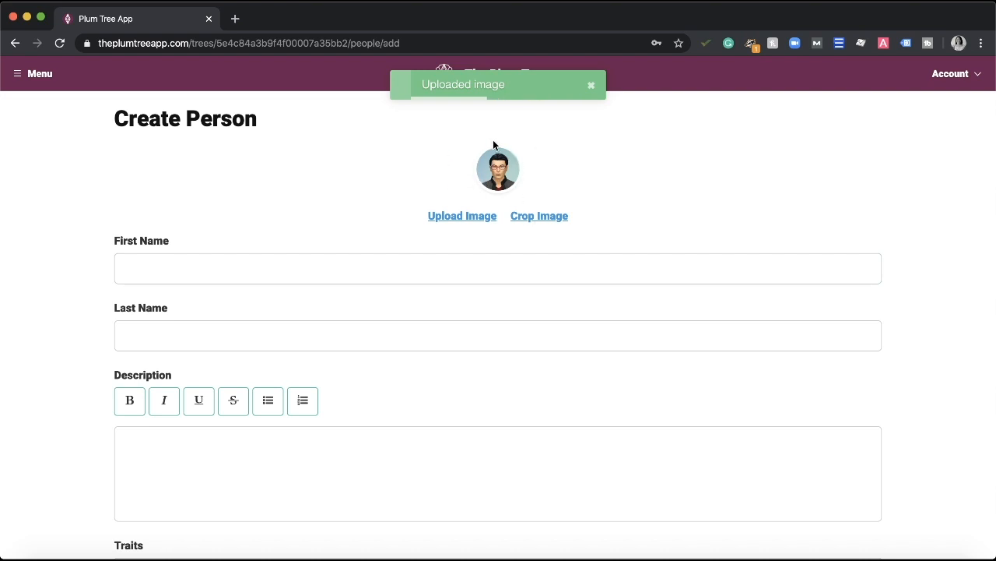
- Enter the new person's first name and last name
{"action": "left_click", "coordinate": [207, 266]}
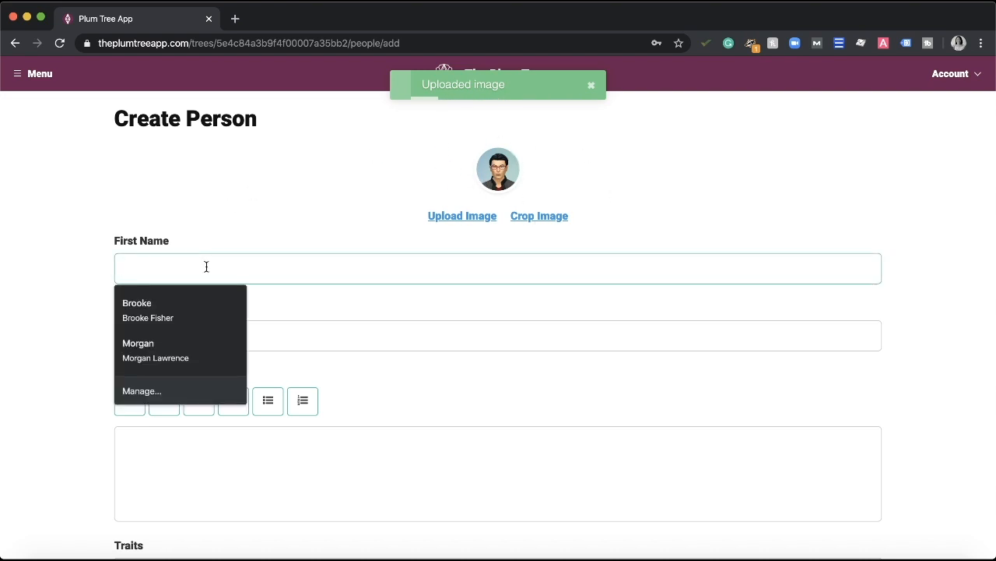
{"action": "type", "text": "Huyi"}
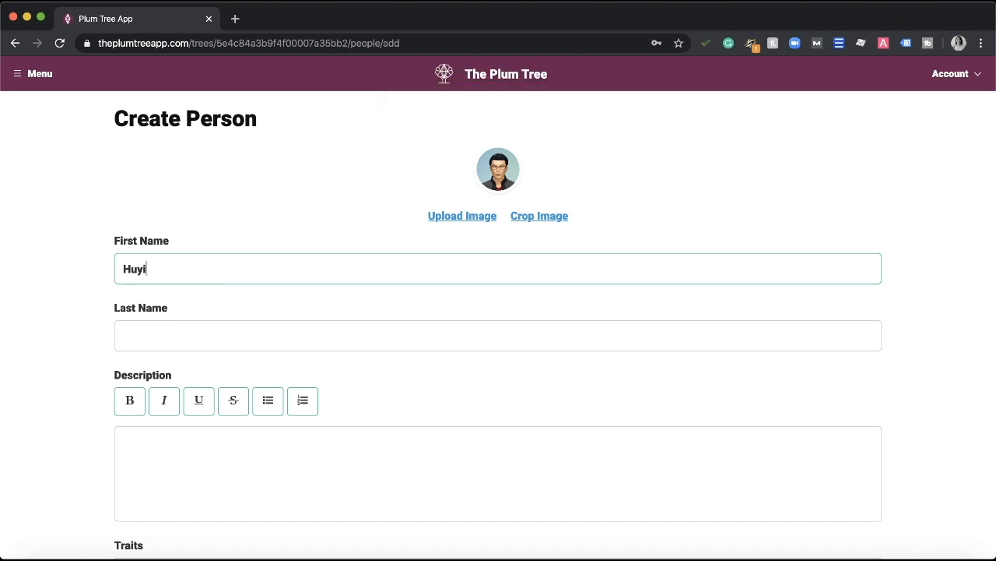
{"action": "key", "text": "BackSpace"}
{"action": "key", "text": "BackSpace"}
{"action": "type", "text": "i"}
{"action": "key", "text": "Tab"}
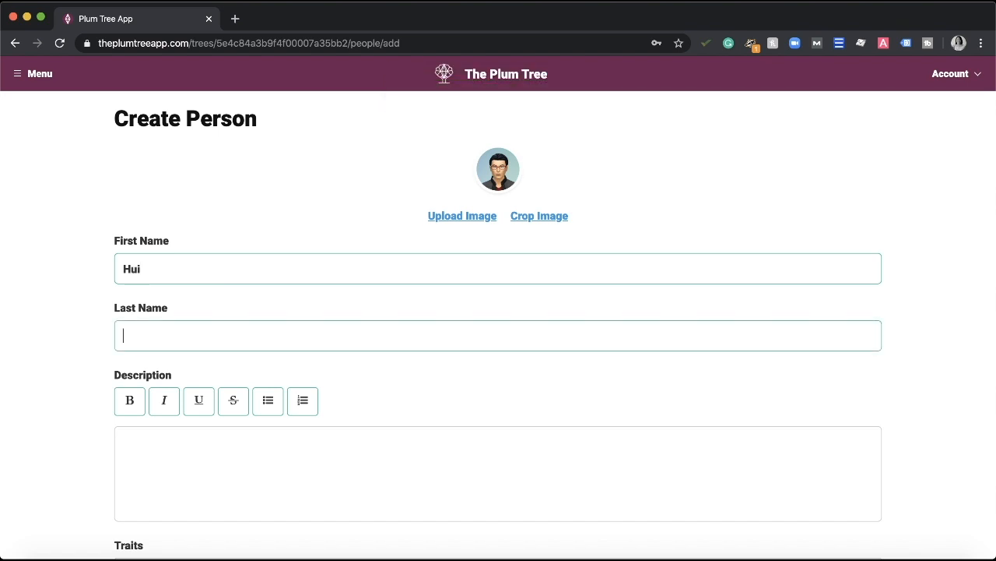
{"action": "type", "text": "Ye"}
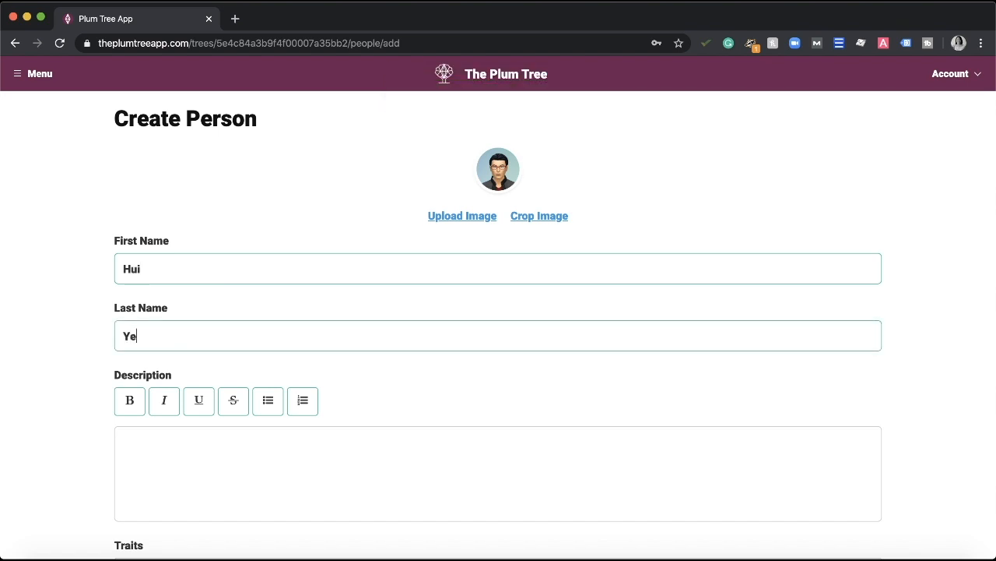
- Enter a description stating that the person is the patriarch of the family
{"action": "left_click", "coordinate": [213, 452]}
{"action": "type", "text": "The pat"}
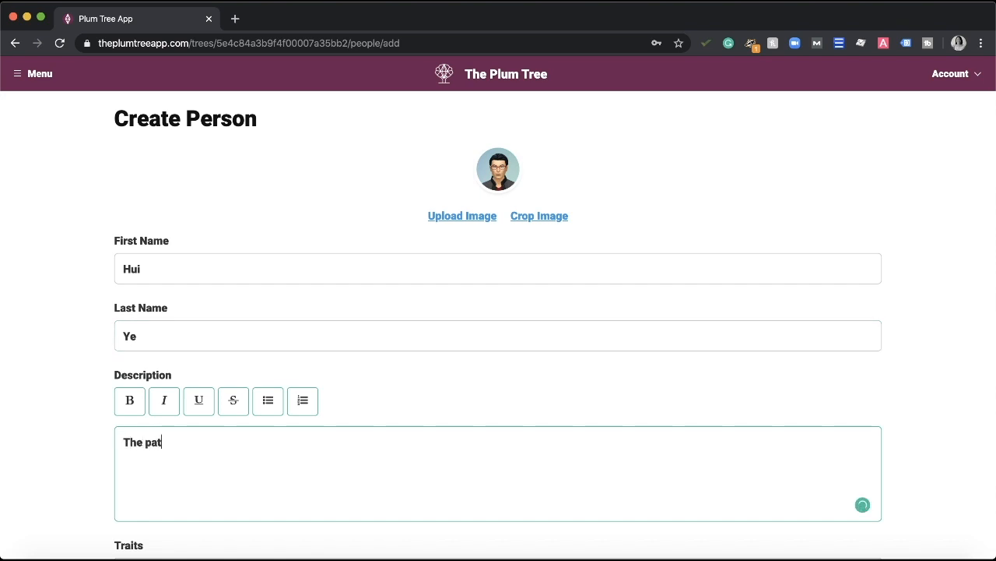
{"action": "type", "text": "riarch of the Ye family"}
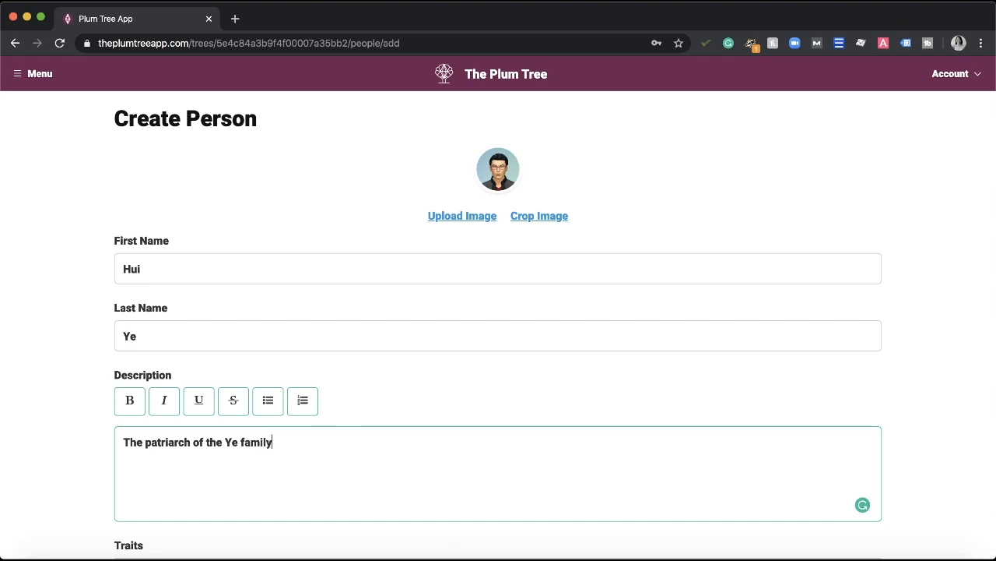
- Open the selection of traits for the new person
{"action": "scroll", "coordinate": [226, 413], "scroll_direction": "down", "scroll_amount": 3}
{"action": "left_click", "coordinate": [225, 417]}
{"action": "scroll", "coordinate": [226, 417], "scroll_direction": "down", "scroll_amount": 1}
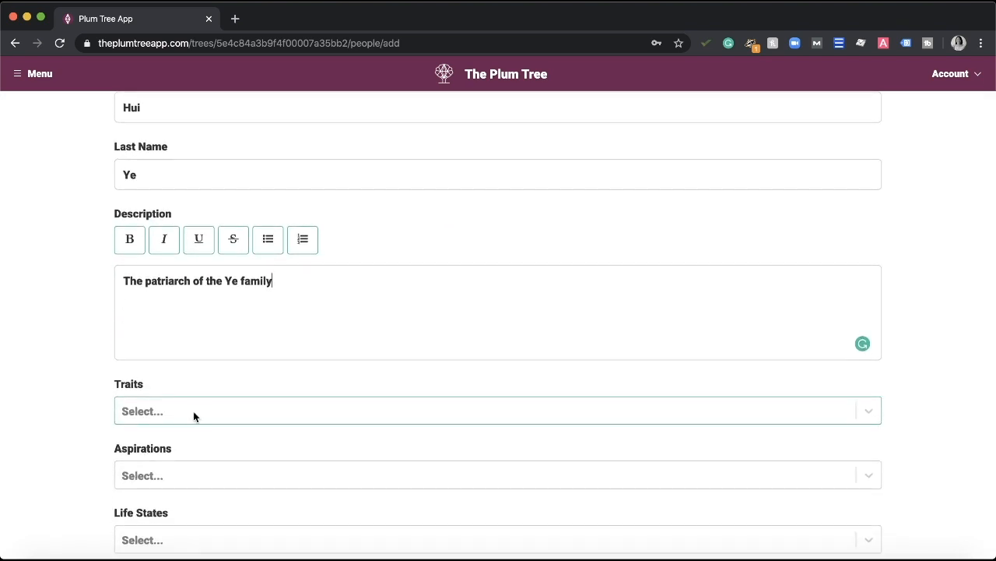
{"action": "left_click", "coordinate": [194, 417]}
{"action": "type", "text": "Frien"}
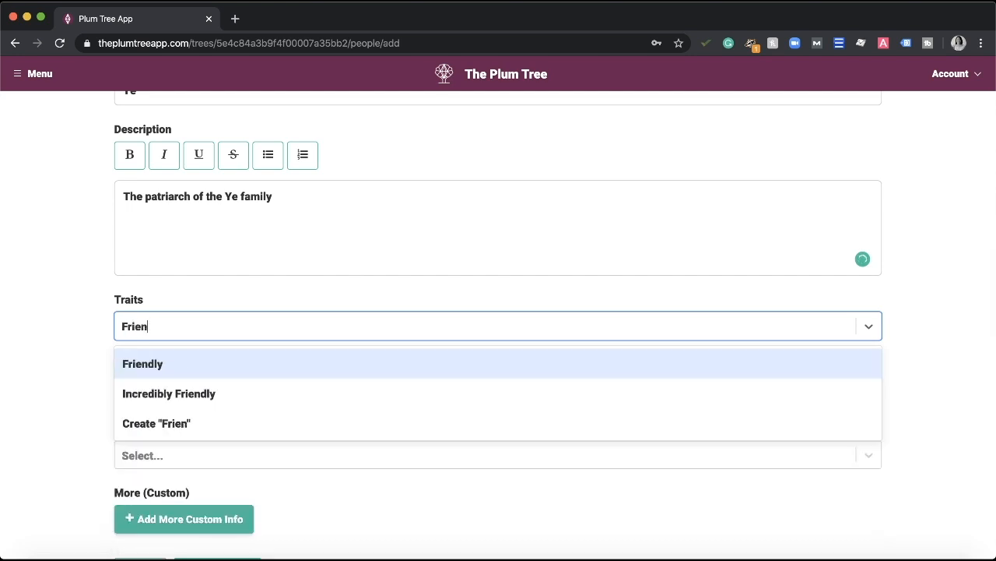
{"action": "type", "text": "d"}
{"action": "key", "text": "BackSpace"}
{"action": "key", "text": "BackSpace"}
{"action": "key", "text": "BackSpace"}
{"action": "key", "text": "BackSpace"}
{"action": "key", "text": "BackSpace"}
{"action": "key", "text": "BackSpace"}
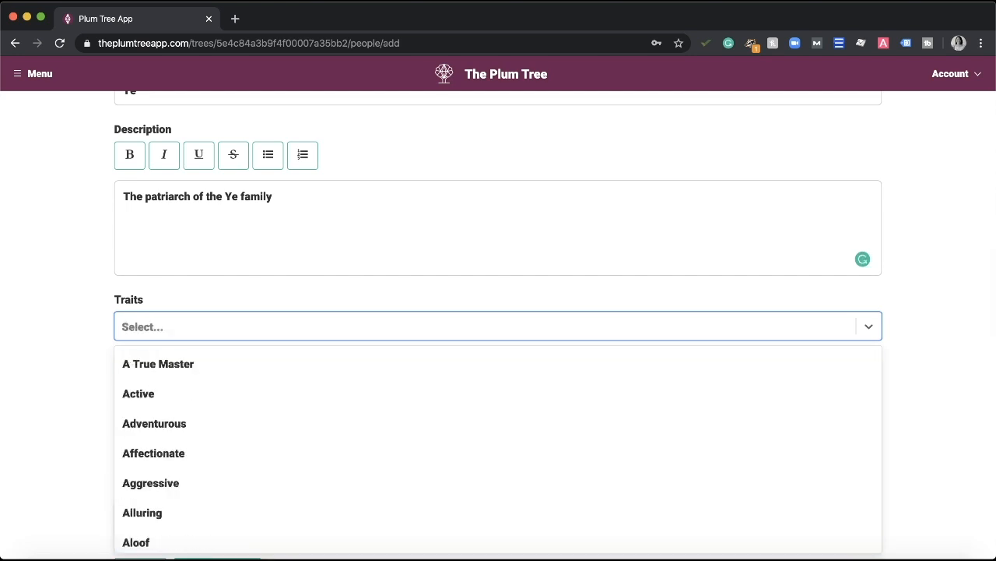
- Add the traits Dog Lover, Family-Oriented and Creative to the person
{"action": "type", "text": "Dog Lo"}
{"action": "key", "text": "Return"}
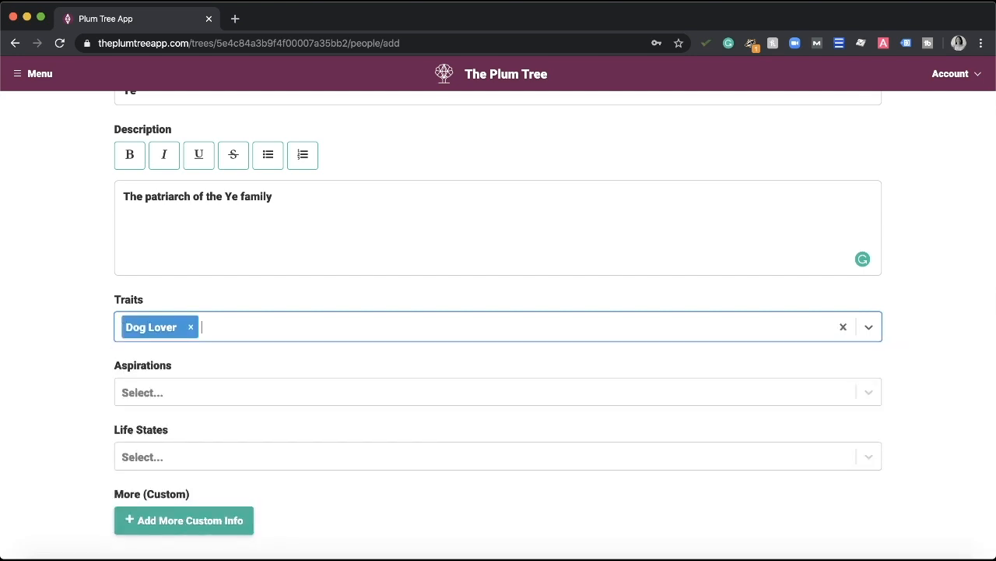
{"action": "type", "text": "Famil"}
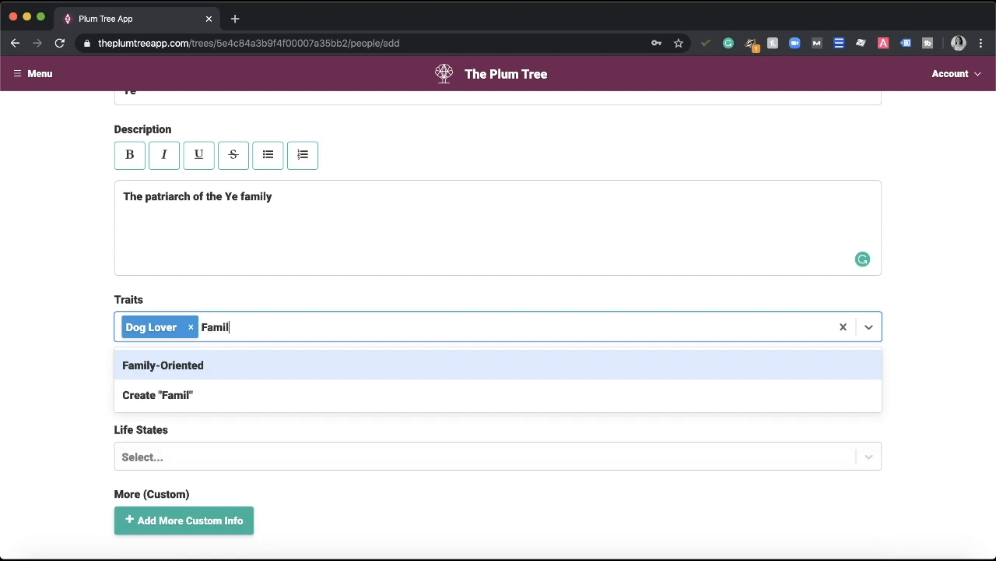
{"action": "key", "text": "Return"}
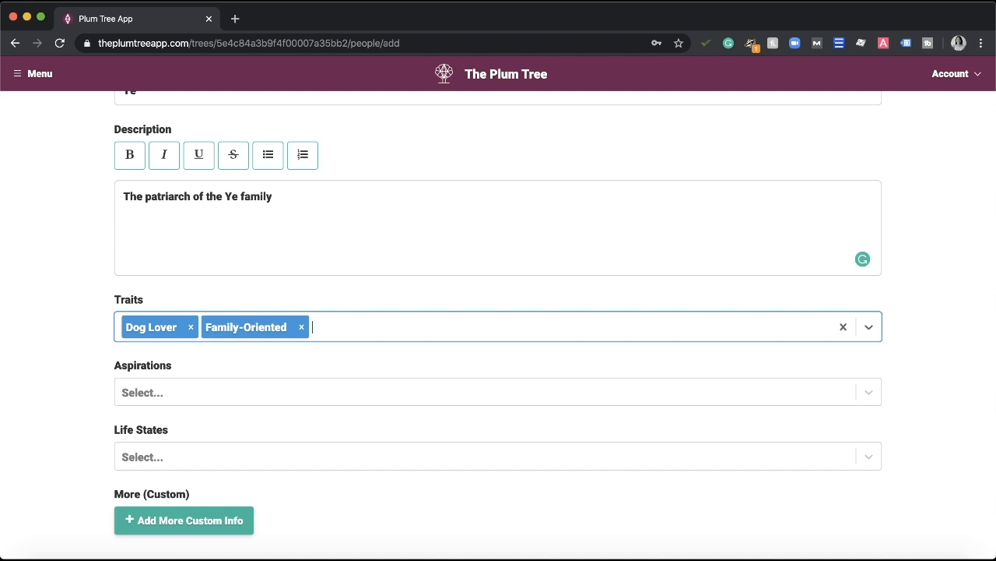
{"action": "type", "text": "Creative"}
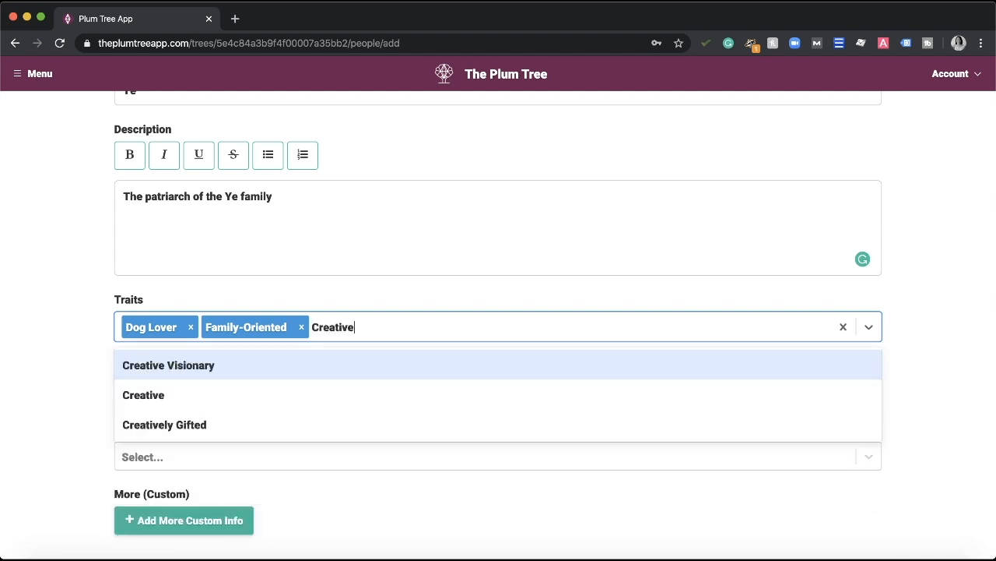
{"action": "key", "text": "Down"}
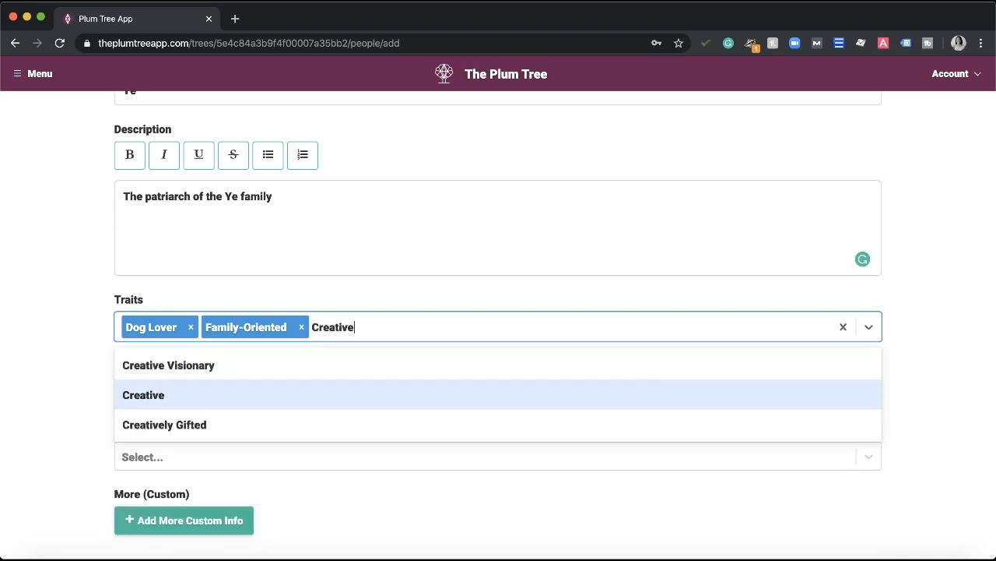
{"action": "key", "text": "Return"}
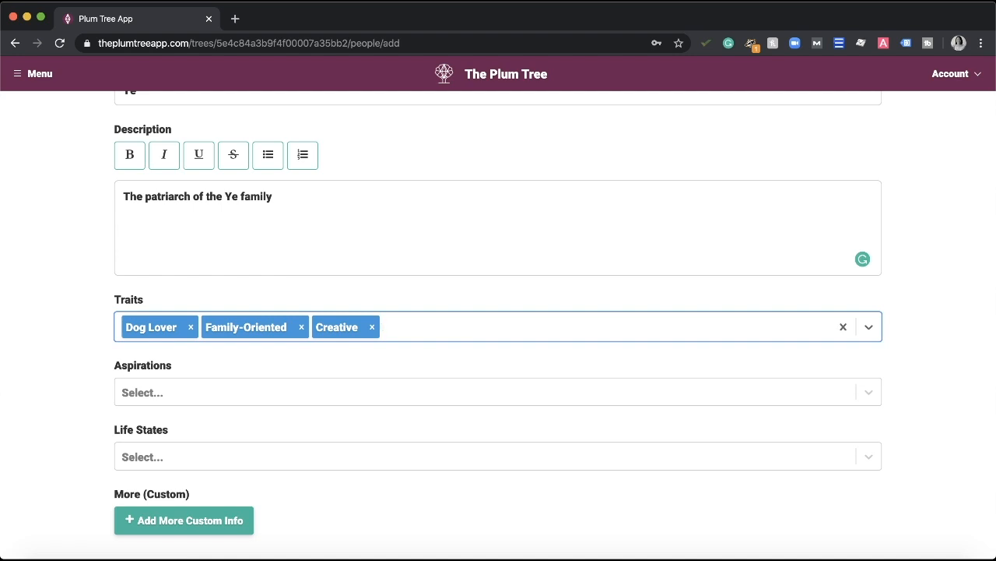
- Add the existing aspiration Friend of the Animals to the person
{"action": "left_click", "coordinate": [156, 394]}
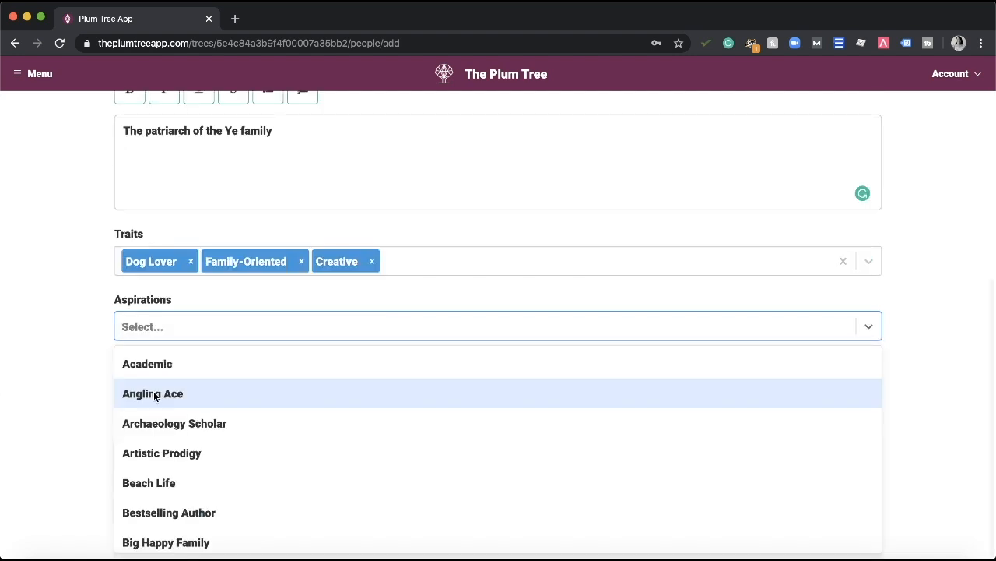
{"action": "type", "text": "Friend of"}
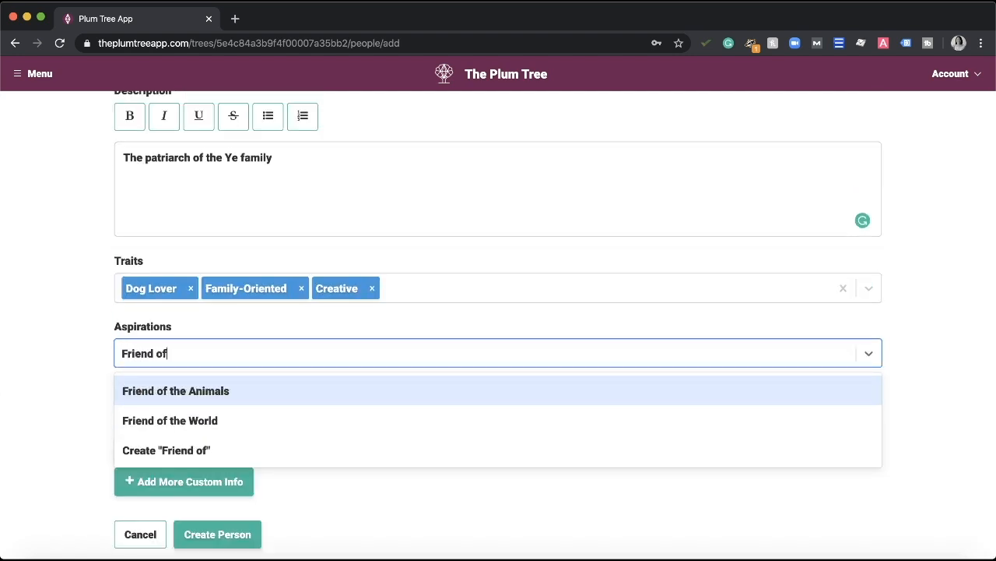
{"action": "key", "text": "Return"}
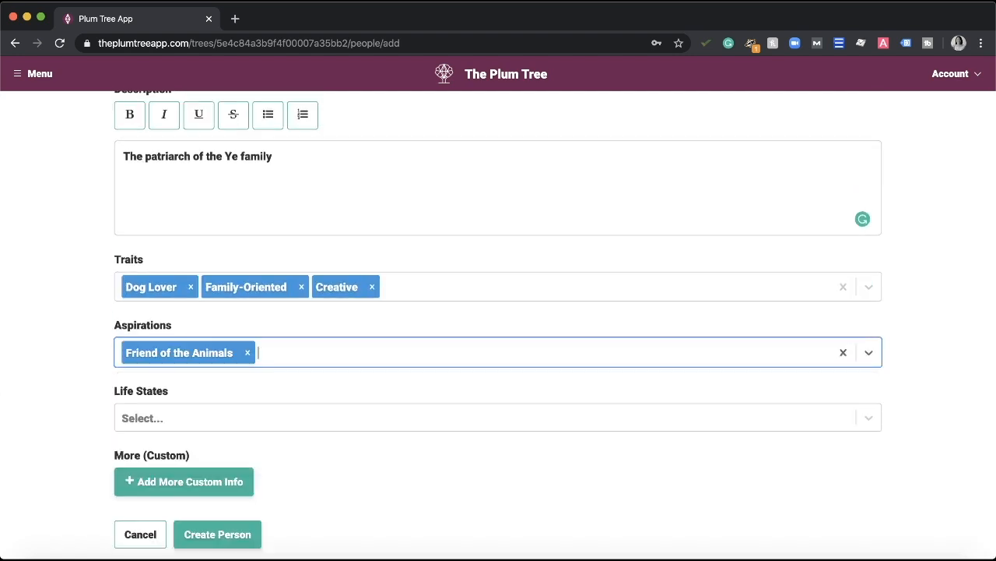
- Look through the available life states and set the person's life state to Sim
{"action": "left_click", "coordinate": [150, 419]}
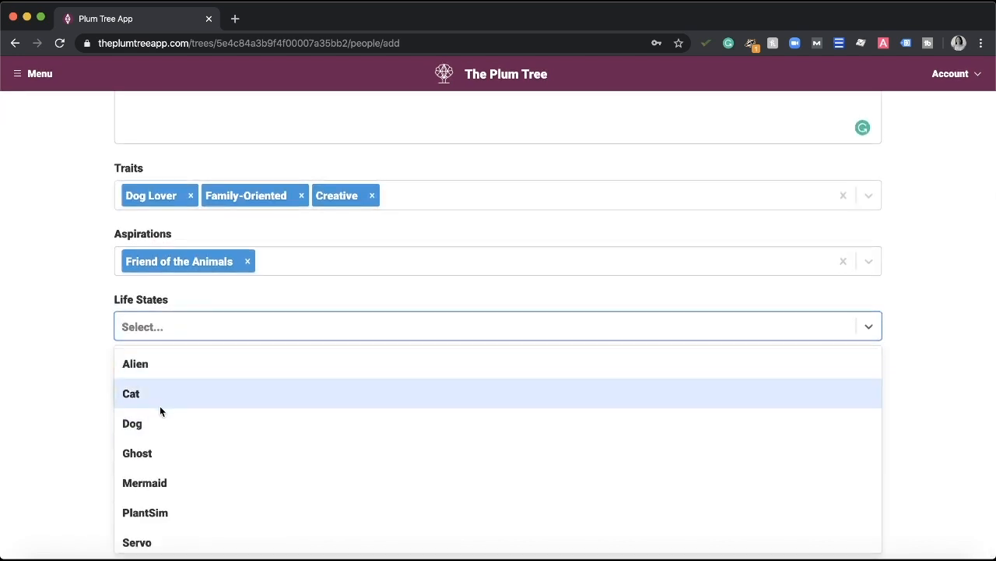
{"action": "scroll", "coordinate": [168, 485], "scroll_direction": "down", "scroll_amount": 3}
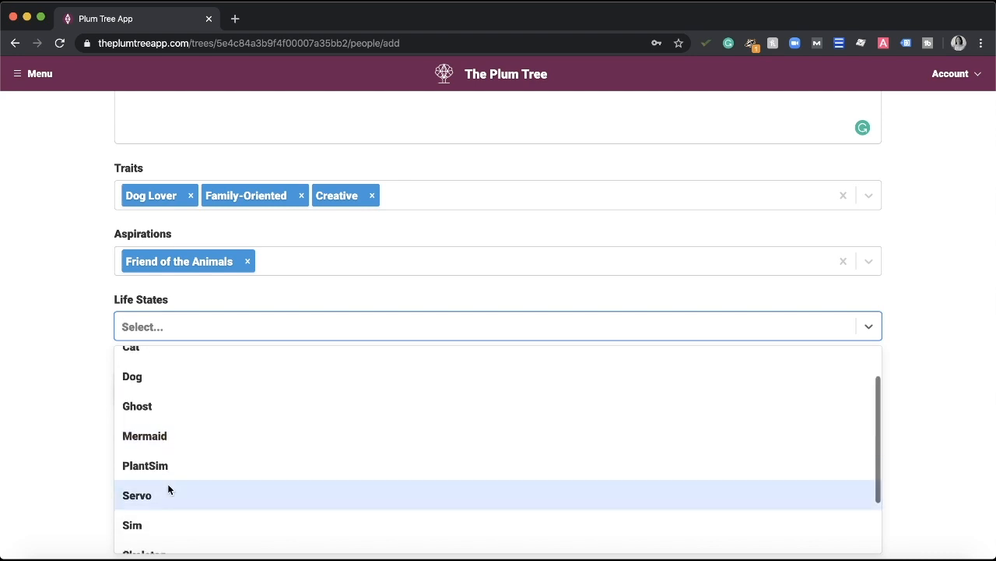
{"action": "scroll", "coordinate": [158, 483], "scroll_direction": "down", "scroll_amount": 1}
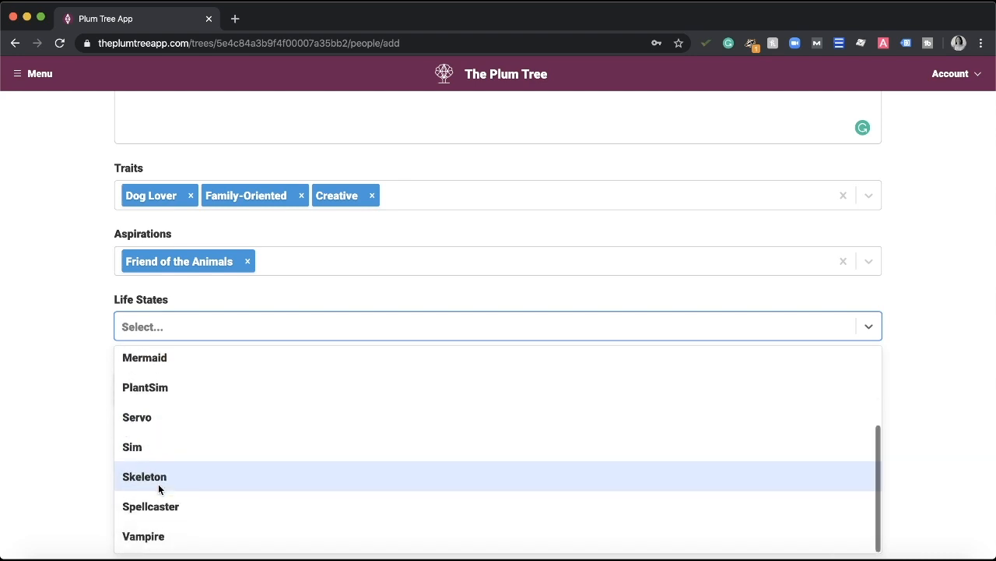
{"action": "left_click", "coordinate": [155, 454]}
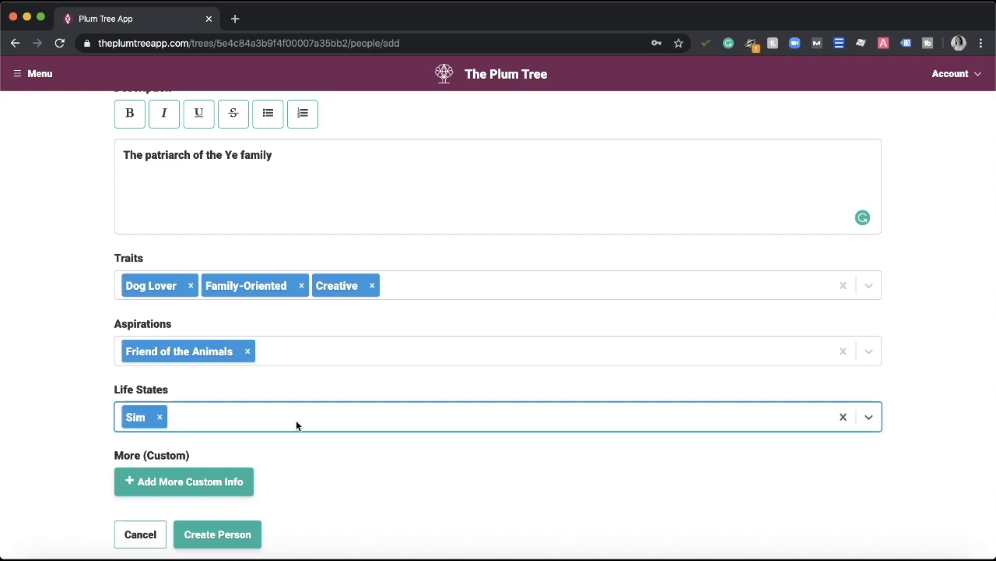
- Add a custom info entry with the title "Job Title" and the value "Veternarian"
{"action": "left_click", "coordinate": [237, 479]}
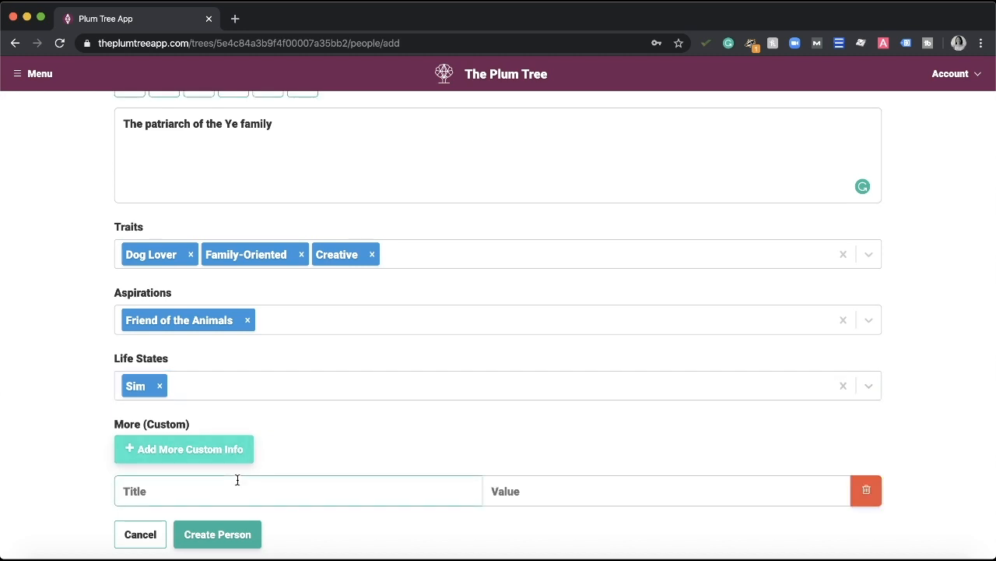
{"action": "left_click", "coordinate": [222, 487]}
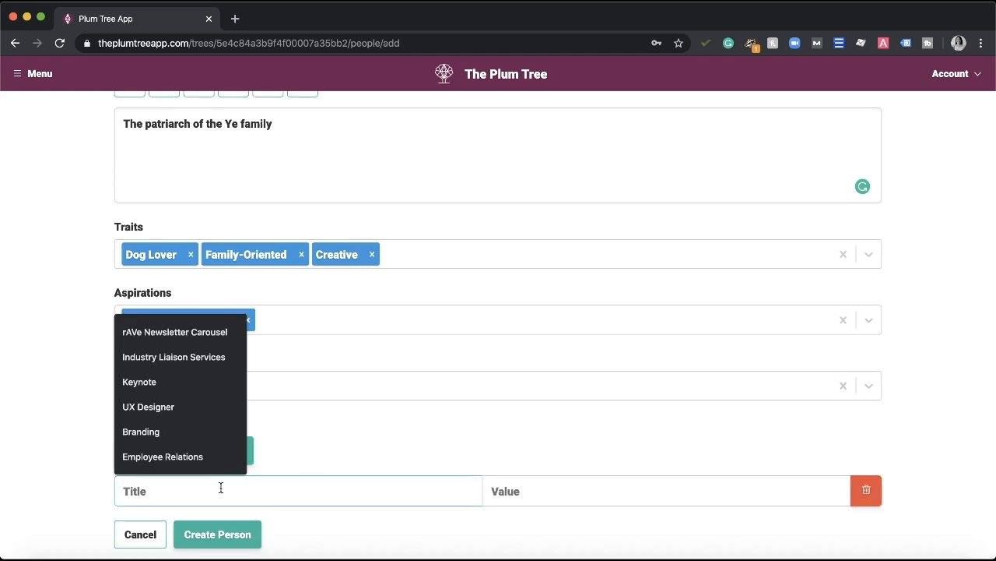
{"action": "type", "text": "Job"}
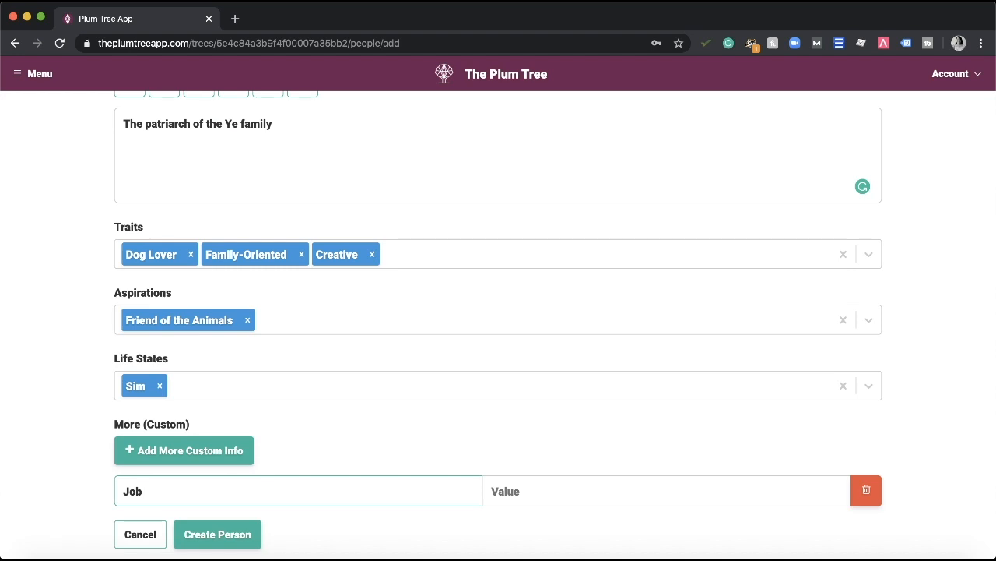
{"action": "type", "text": " Title"}
{"action": "key", "text": "Tab"}
{"action": "type", "text": "V"}
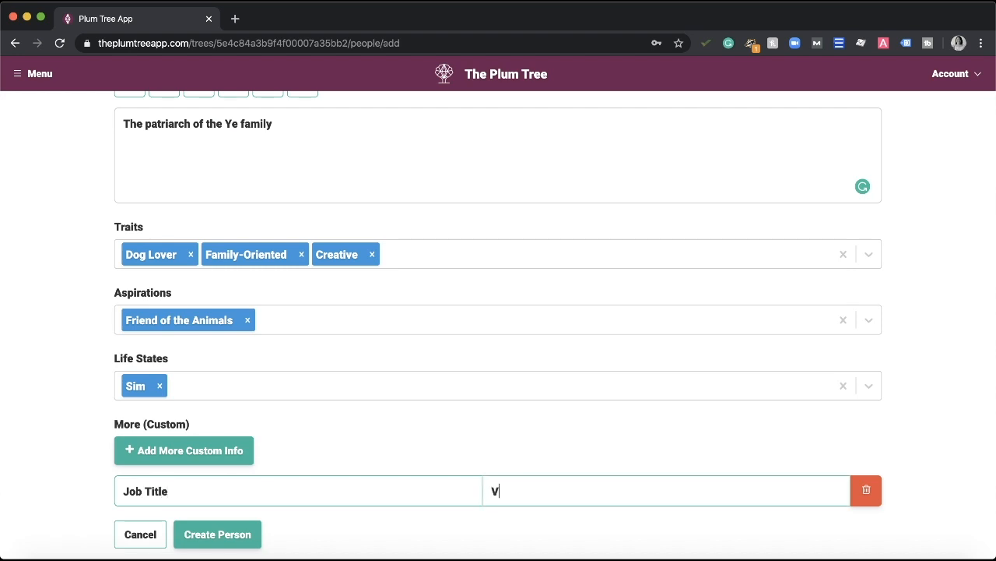
{"action": "type", "text": "eterna"}
{"action": "key", "text": "BackSpace"}
{"action": "key", "text": "BackSpace"}
{"action": "type", "text": "inarian"}
{"action": "key", "text": "Tab"}
{"action": "left_click", "coordinate": [248, 478]}
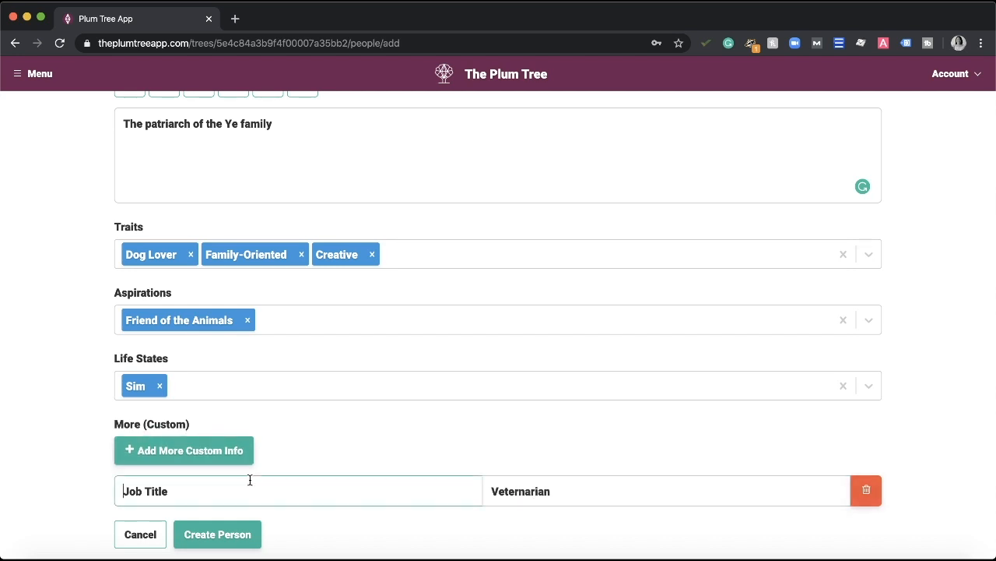
- Shorten the Job Title value to "Vet" and create the person
{"action": "left_click", "coordinate": [551, 488]}
{"action": "key", "text": "BackSpace"}
{"action": "key", "text": "BackSpace"}
{"action": "key", "text": "BackSpace"}
{"action": "key", "text": "BackSpace"}
{"action": "key", "text": "BackSpace"}
{"action": "key", "text": "BackSpace"}
{"action": "key", "text": "BackSpace"}
{"action": "key", "text": "BackSpace"}
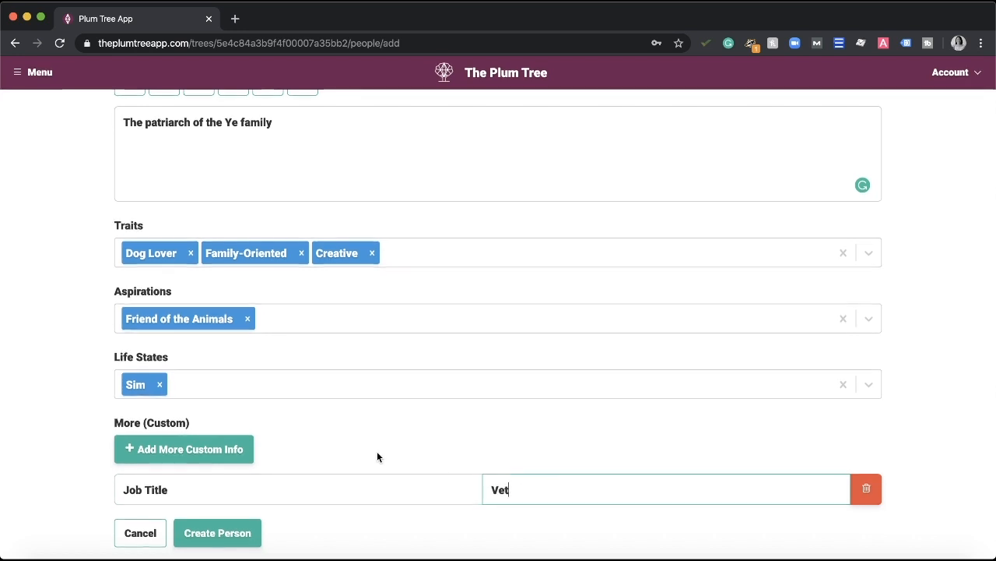
{"action": "left_click", "coordinate": [226, 533]}
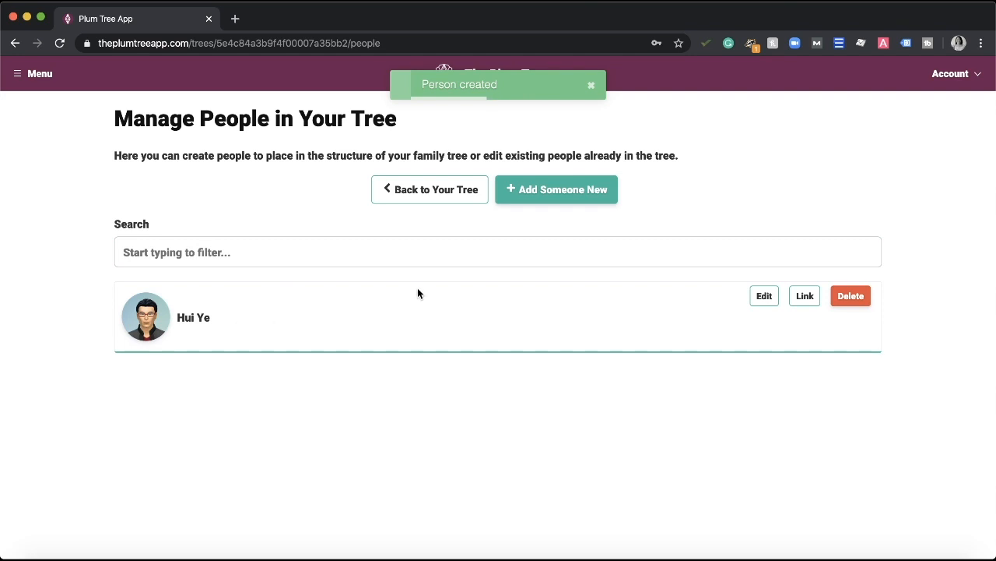
- Return to the tree and assign the newly created patriarch as the primary person of the empty node
{"action": "left_click", "coordinate": [430, 193]}
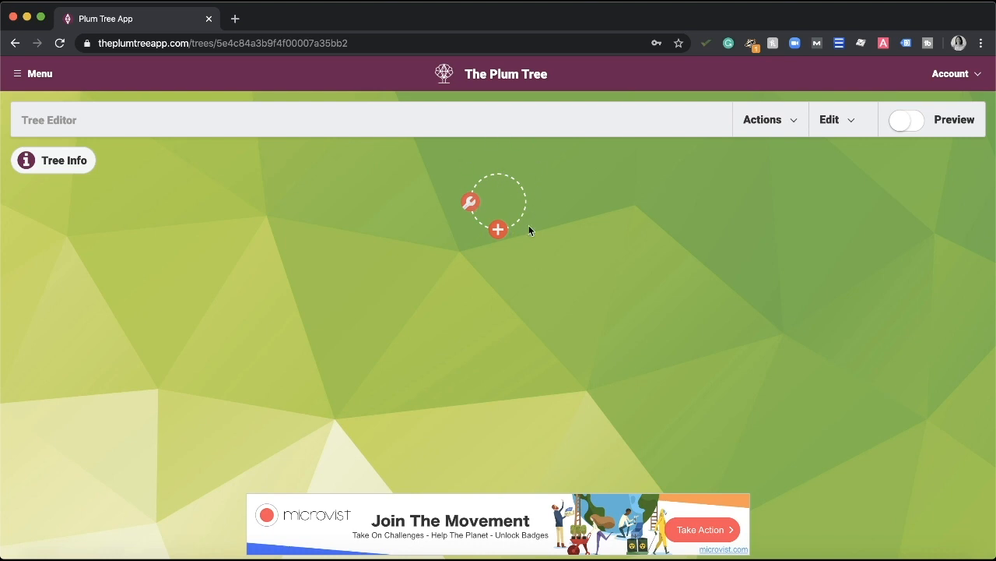
{"action": "left_click", "coordinate": [471, 203]}
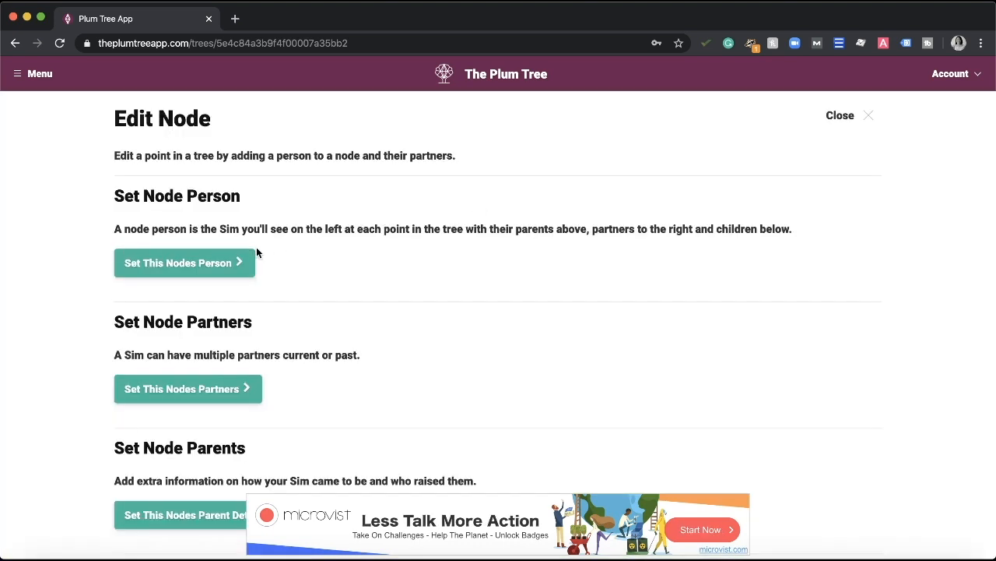
{"action": "left_click", "coordinate": [232, 257]}
{"action": "left_click", "coordinate": [363, 315]}
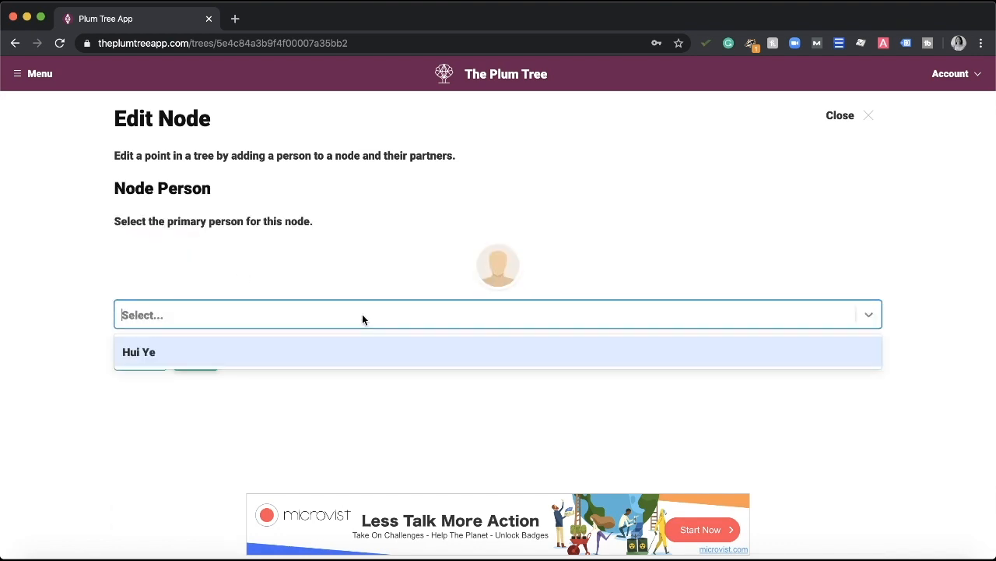
{"action": "left_click", "coordinate": [353, 354]}
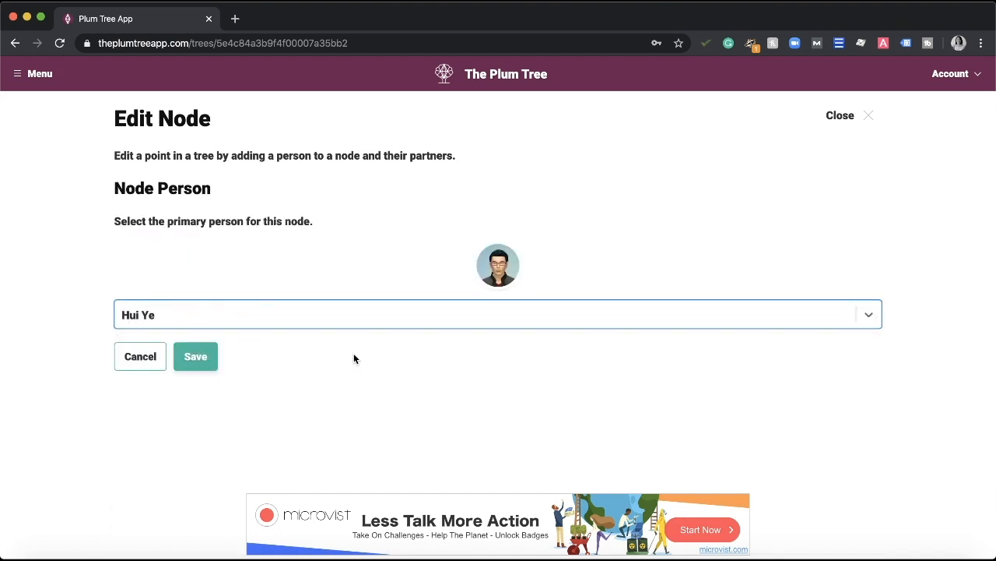
{"action": "left_click", "coordinate": [200, 357]}
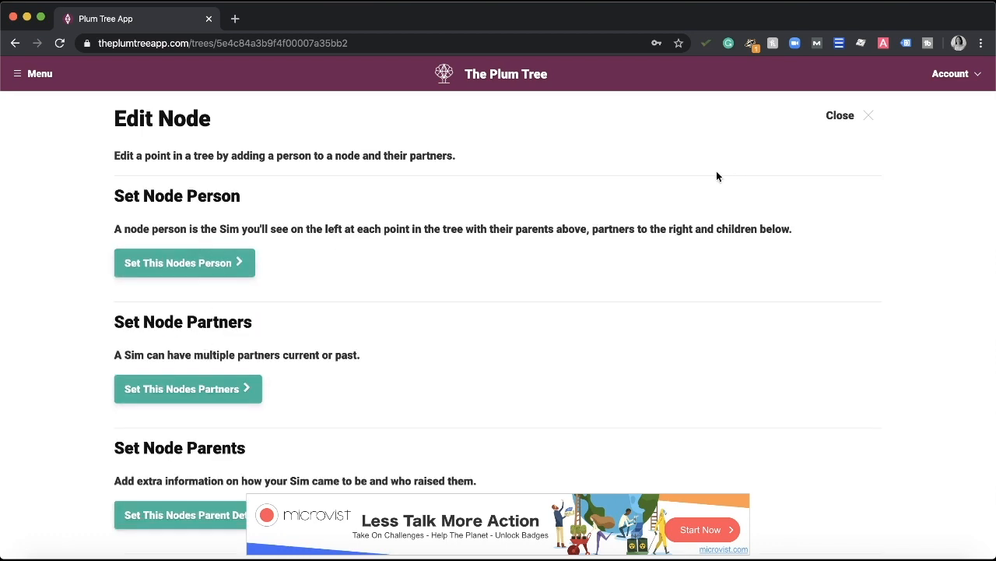
{"action": "left_click", "coordinate": [855, 126]}
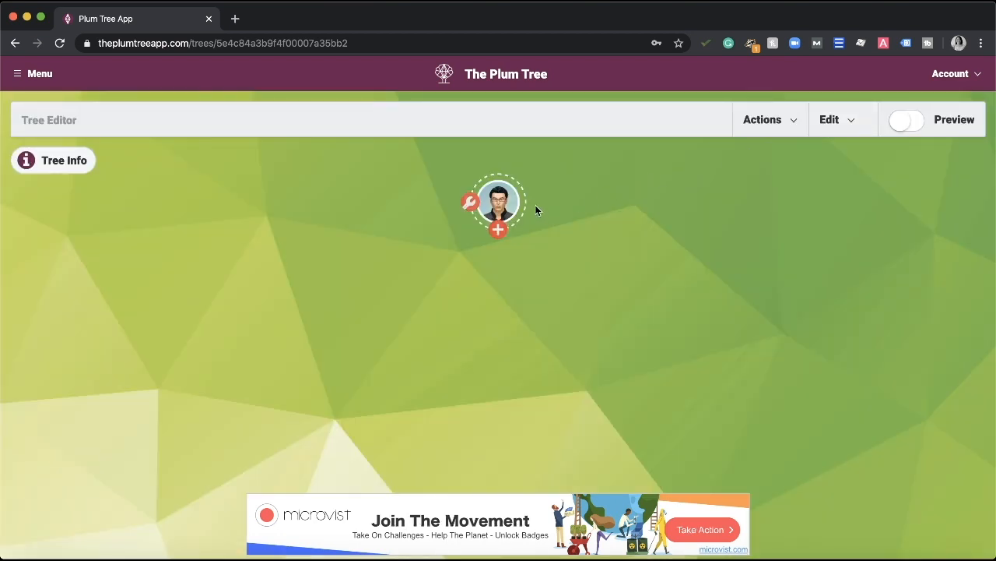
- Review the patriarch's detail card in the tree, including traits, aspirations, life state and custom info, and close it
{"action": "left_click", "coordinate": [513, 207]}
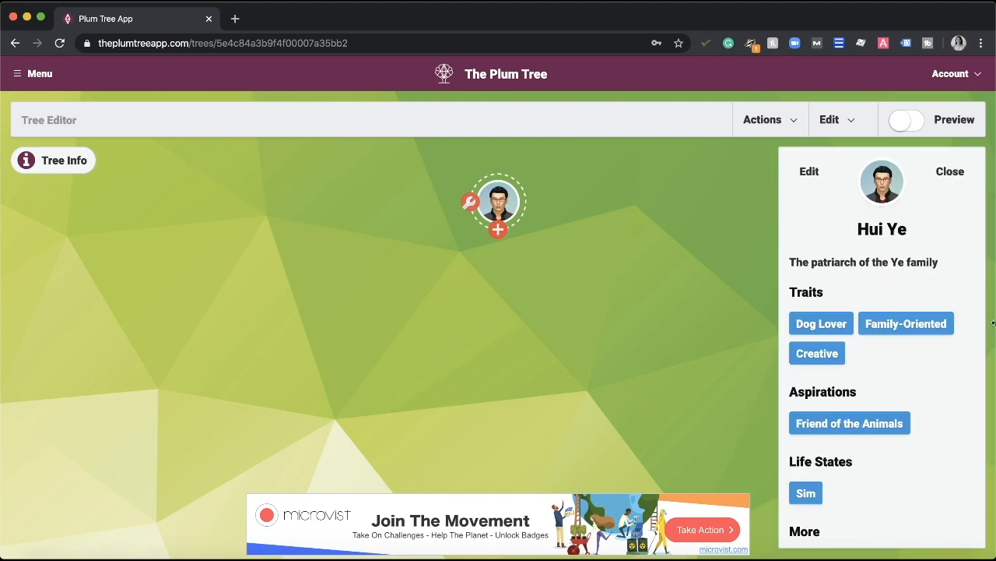
{"action": "scroll", "coordinate": [921, 370], "scroll_direction": "down", "scroll_amount": 2}
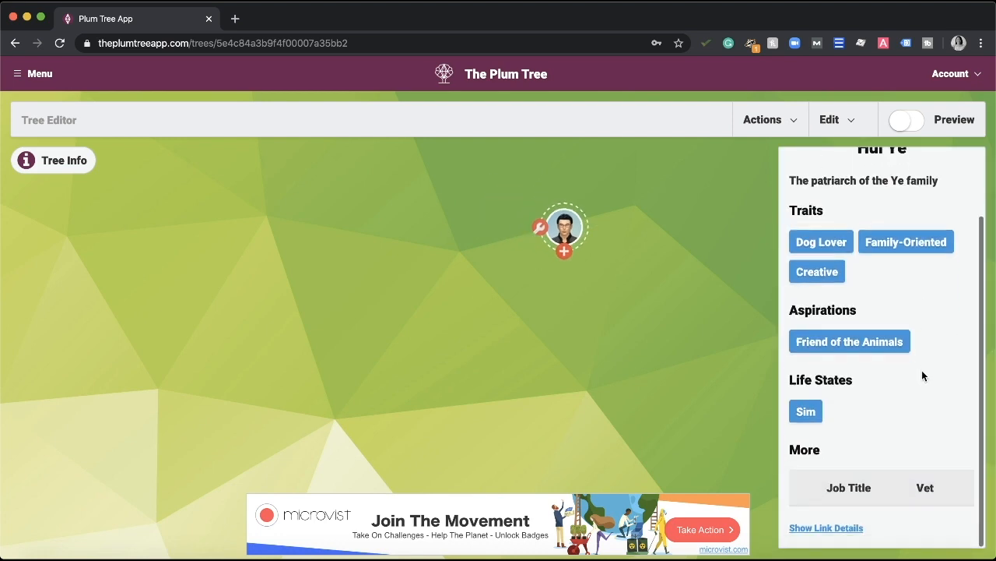
{"action": "scroll", "coordinate": [886, 313], "scroll_direction": "up", "scroll_amount": 3}
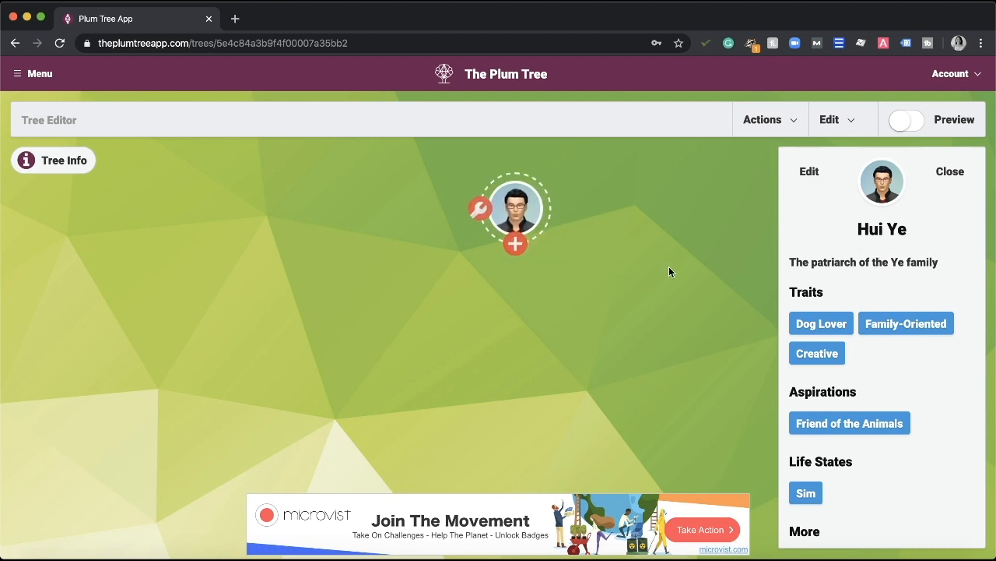
{"action": "scroll", "coordinate": [850, 370], "scroll_direction": "down", "scroll_amount": 2}
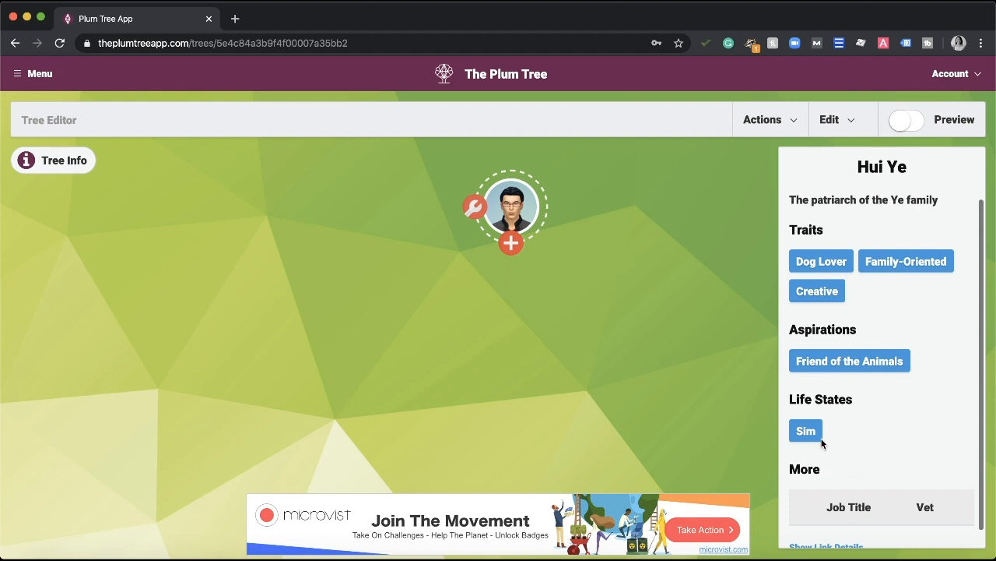
{"action": "scroll", "coordinate": [822, 443], "scroll_direction": "down", "scroll_amount": 1}
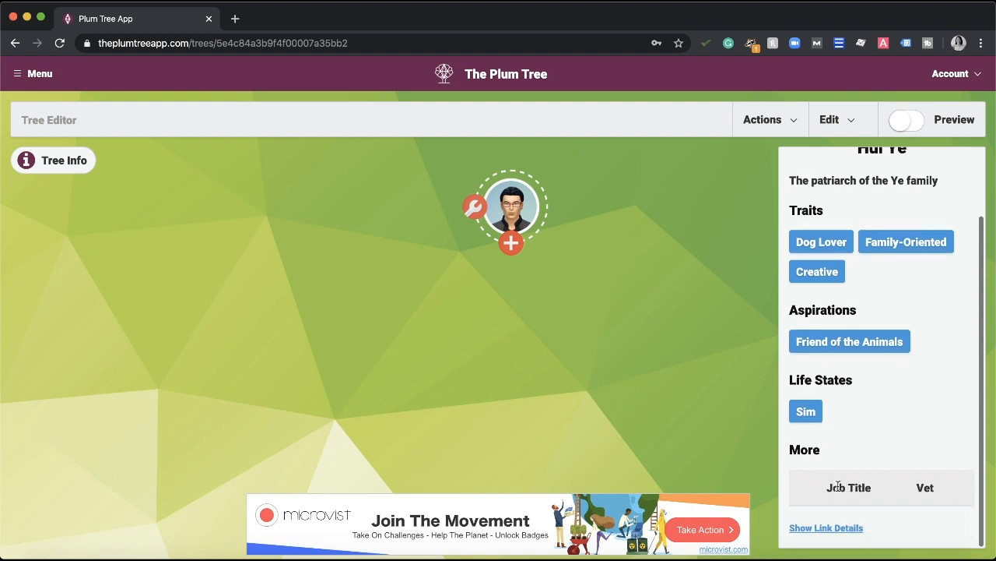
{"action": "scroll", "coordinate": [911, 467], "scroll_direction": "up", "scroll_amount": 2}
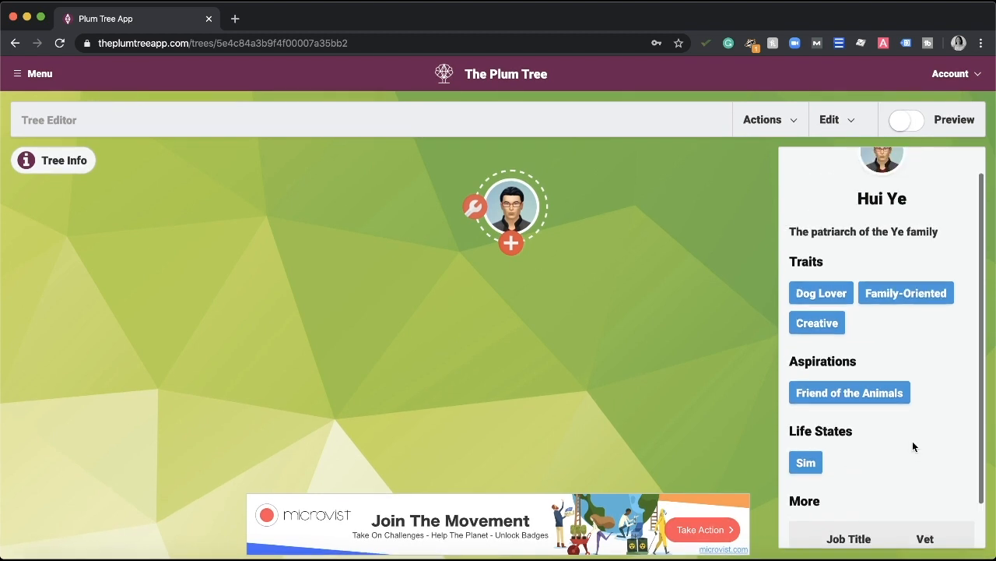
{"action": "left_click", "coordinate": [946, 172]}
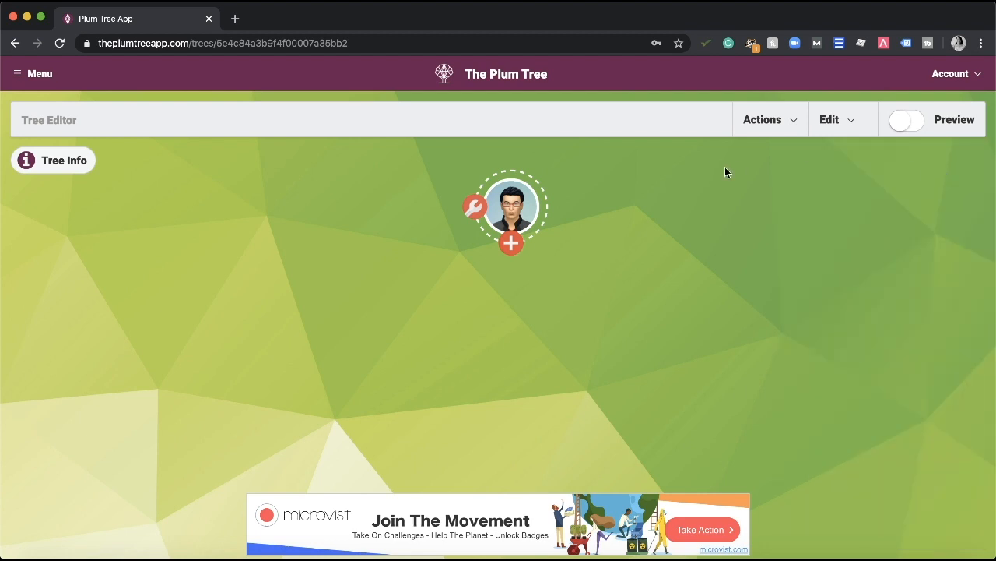
- Start adding another person to the tree and upload the portrait 01-28-20_8/05/06 AM.png
{"action": "left_click", "coordinate": [828, 131]}
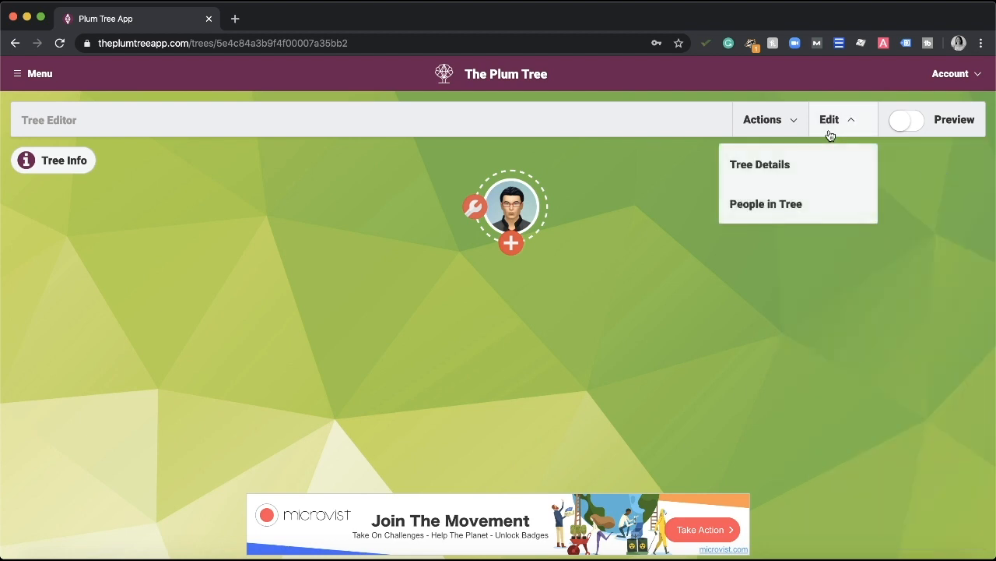
{"action": "left_click", "coordinate": [795, 205]}
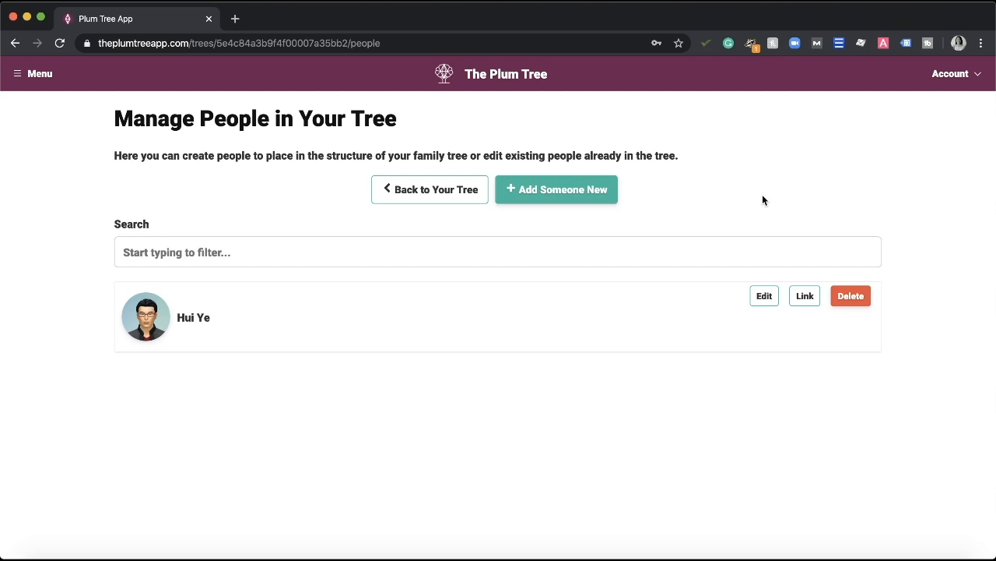
{"action": "left_click", "coordinate": [601, 192]}
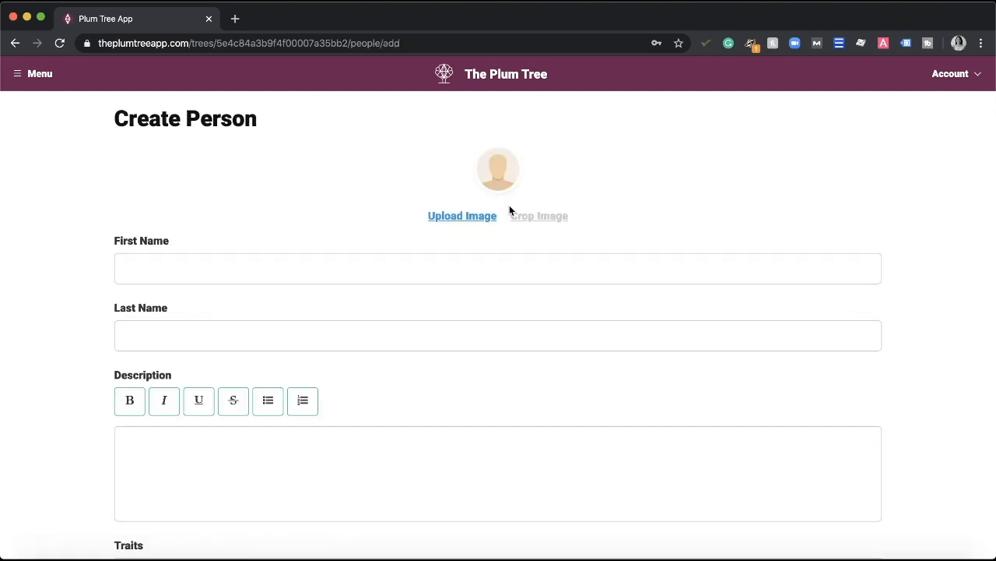
{"action": "left_click", "coordinate": [471, 218]}
{"action": "scroll", "coordinate": [391, 147], "scroll_direction": "down", "scroll_amount": 5}
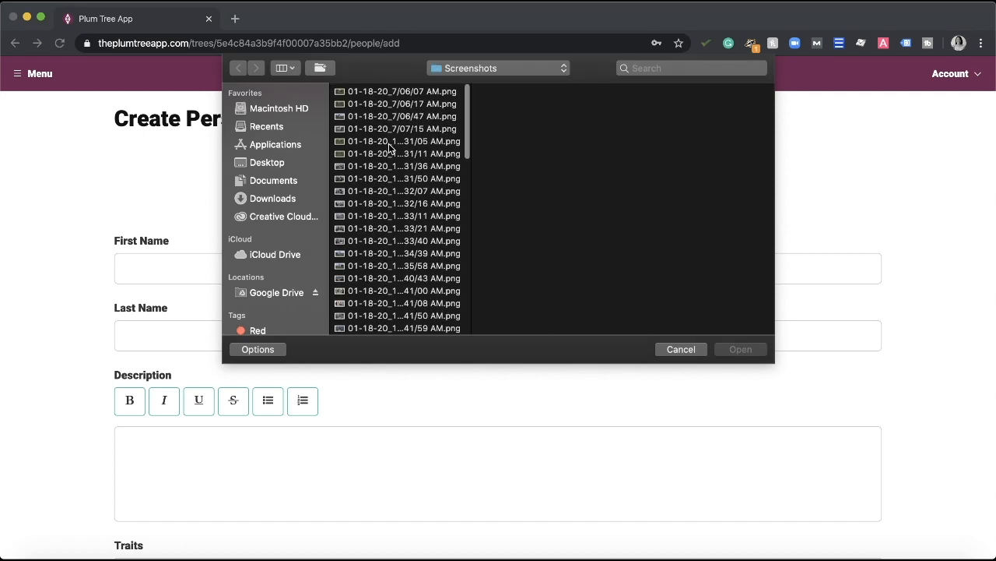
{"action": "scroll", "coordinate": [391, 148], "scroll_direction": "down", "scroll_amount": 2}
{"action": "left_click", "coordinate": [372, 181]}
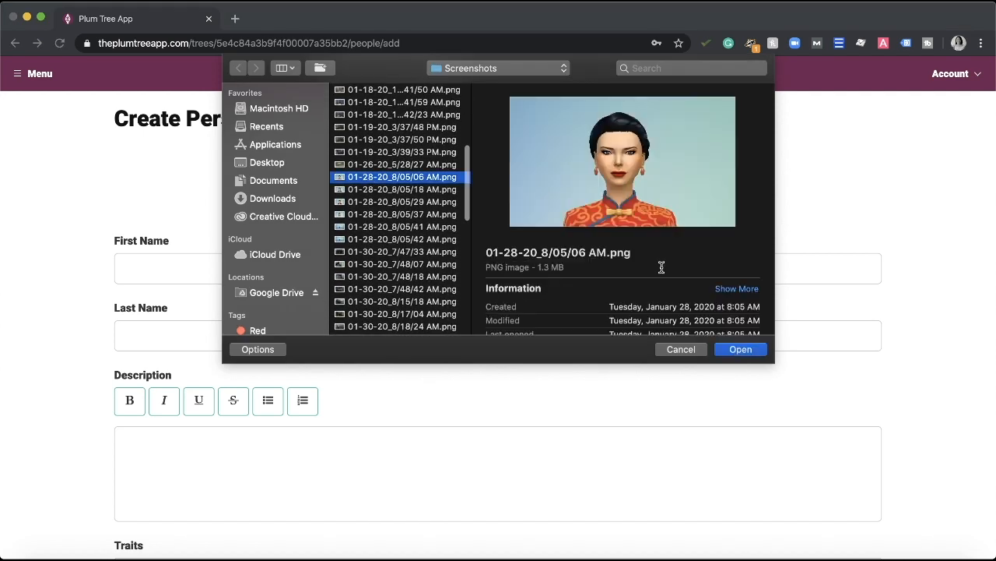
{"action": "left_click", "coordinate": [744, 349]}
- Enter the new person's first and last name and a description calling her the matriarch of the family
{"action": "left_click", "coordinate": [400, 265]}
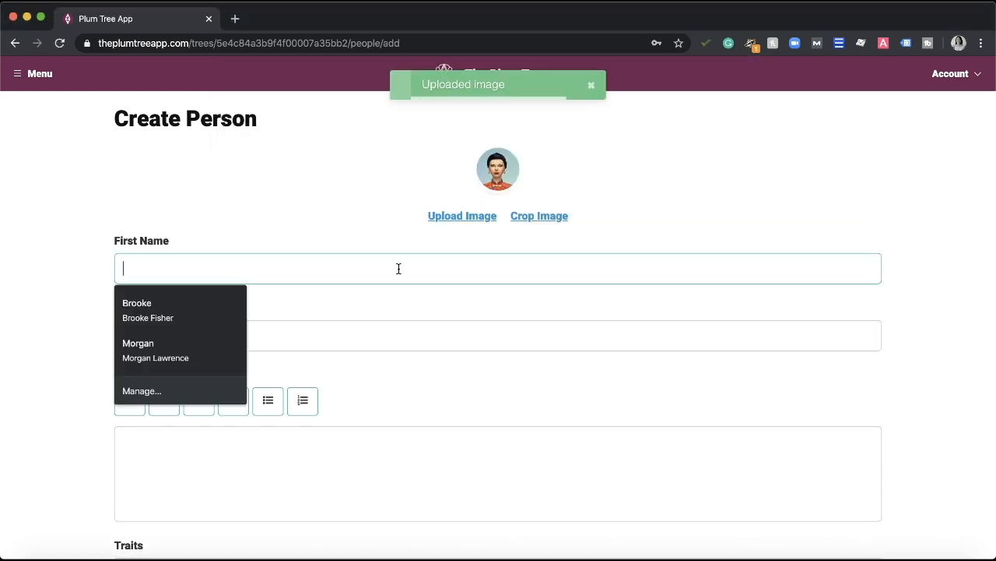
{"action": "type", "text": "Mei Lin"}
{"action": "key", "text": "Tab"}
{"action": "type", "text": "Ye"}
{"action": "left_click", "coordinate": [273, 505]}
{"action": "type", "text": "The mati"}
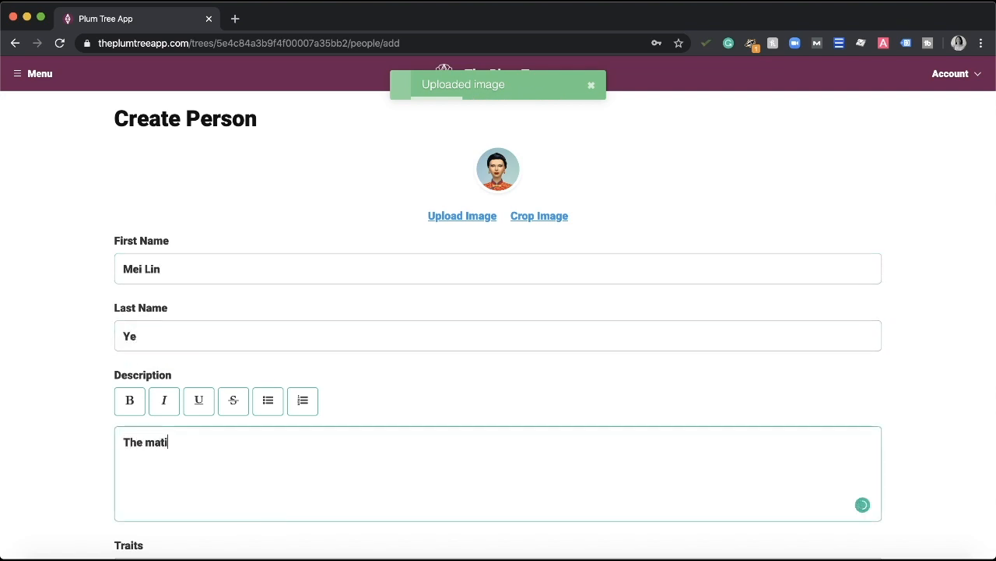
{"action": "key", "text": "BackSpace"}
{"action": "type", "text": "riarch"}
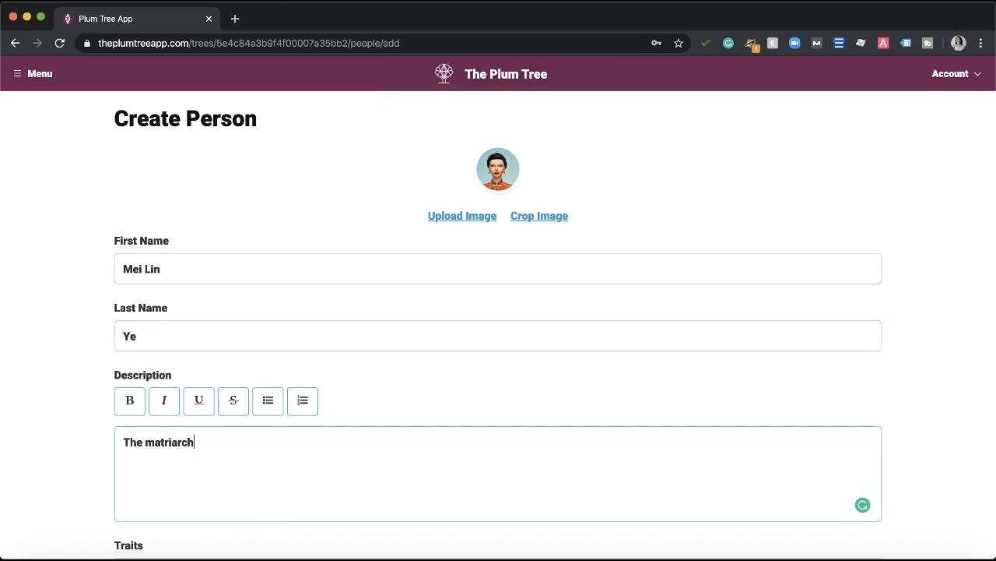
{"action": "type", "text": " of the Ye family"}
- Add the traits Cheerful, Snob and Genius to the matriarch
{"action": "scroll", "coordinate": [195, 475], "scroll_direction": "down", "scroll_amount": 3}
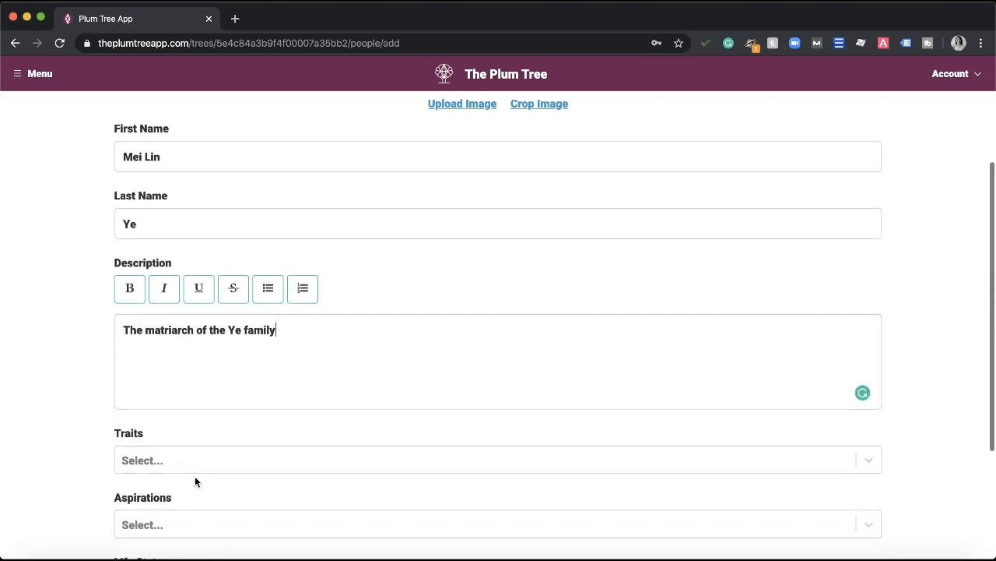
{"action": "left_click", "coordinate": [189, 460]}
{"action": "type", "text": "A"}
{"action": "key", "text": "BackSpace"}
{"action": "type", "text": "Cheer"}
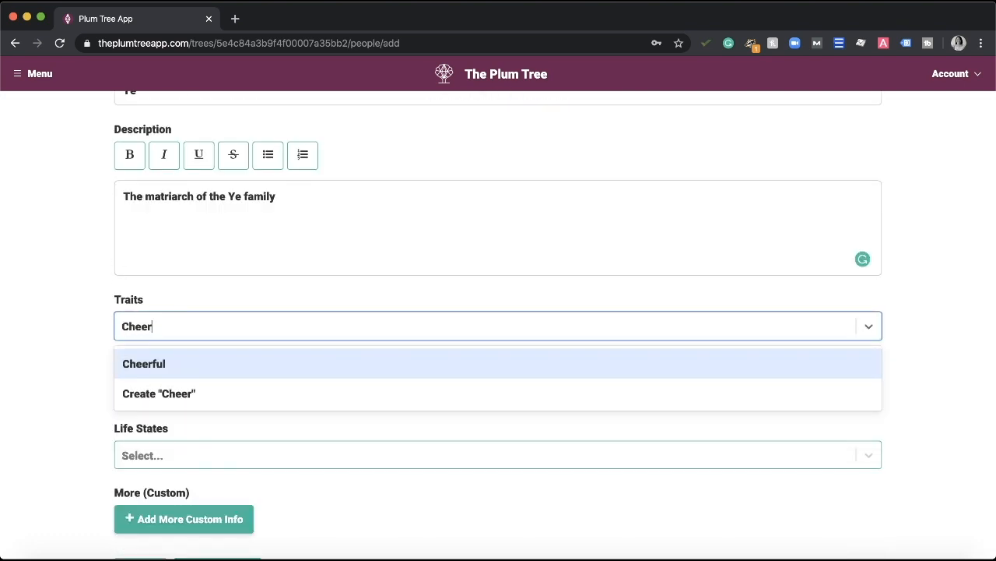
{"action": "key", "text": "Return"}
{"action": "type", "text": "Snob"}
{"action": "key", "text": "Return"}
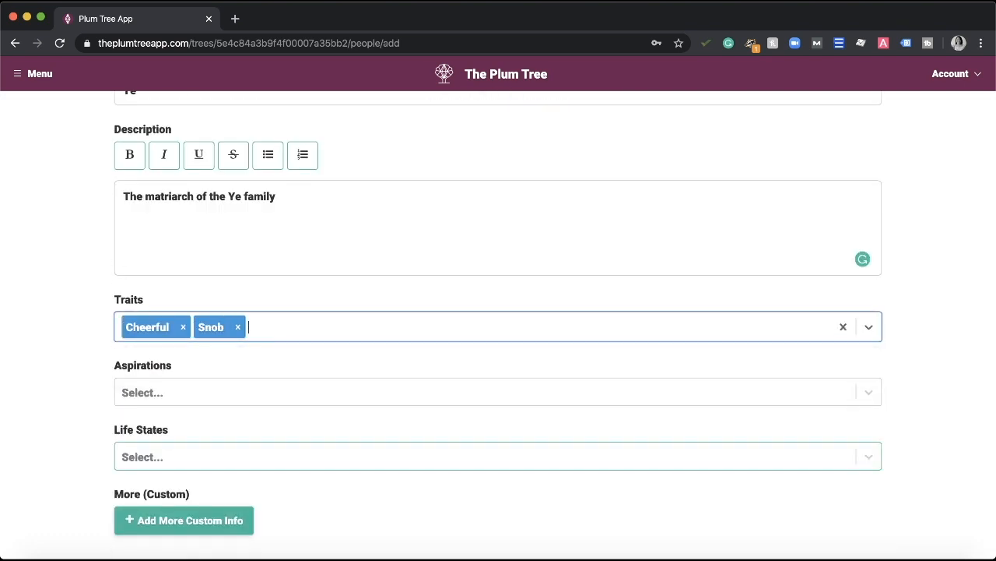
{"action": "type", "text": "Geni"}
{"action": "key", "text": "Return"}
- Add the existing aspiration Academic to the matriarch
{"action": "left_click", "coordinate": [173, 392]}
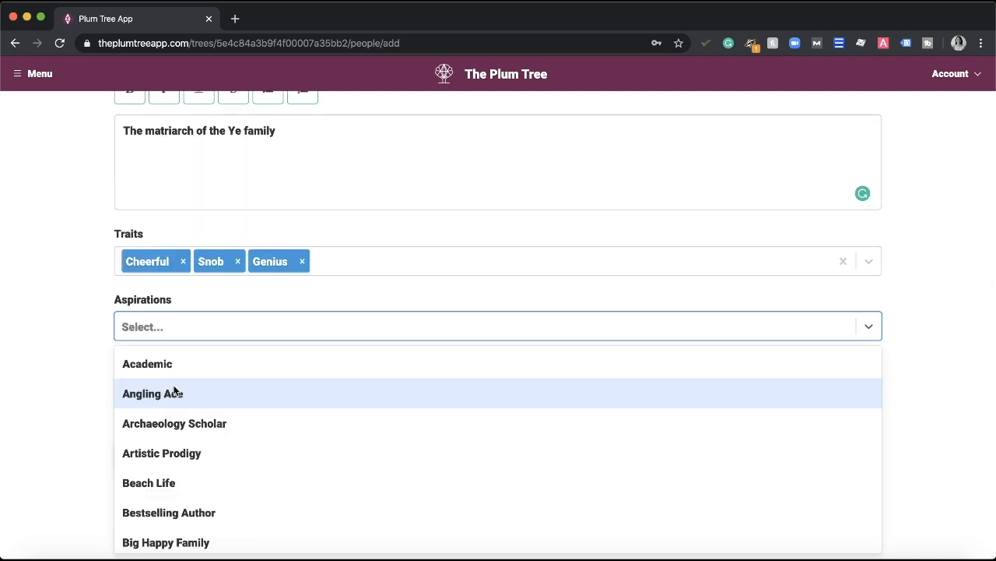
{"action": "type", "text": "Aca"}
{"action": "key", "text": "Return"}
{"action": "left_click", "coordinate": [149, 418]}
{"action": "type", "text": "Sim"}
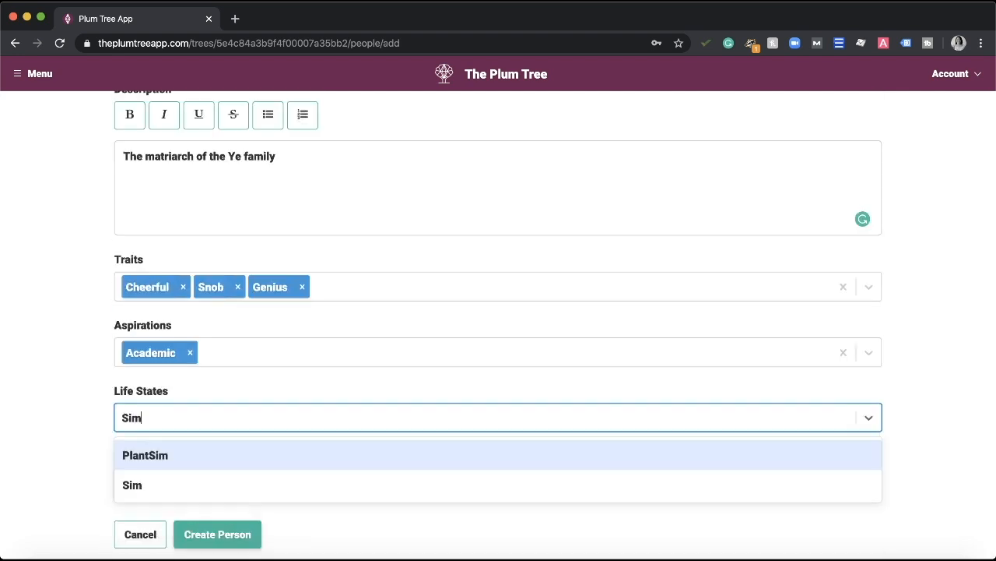
{"action": "key", "text": "Return"}
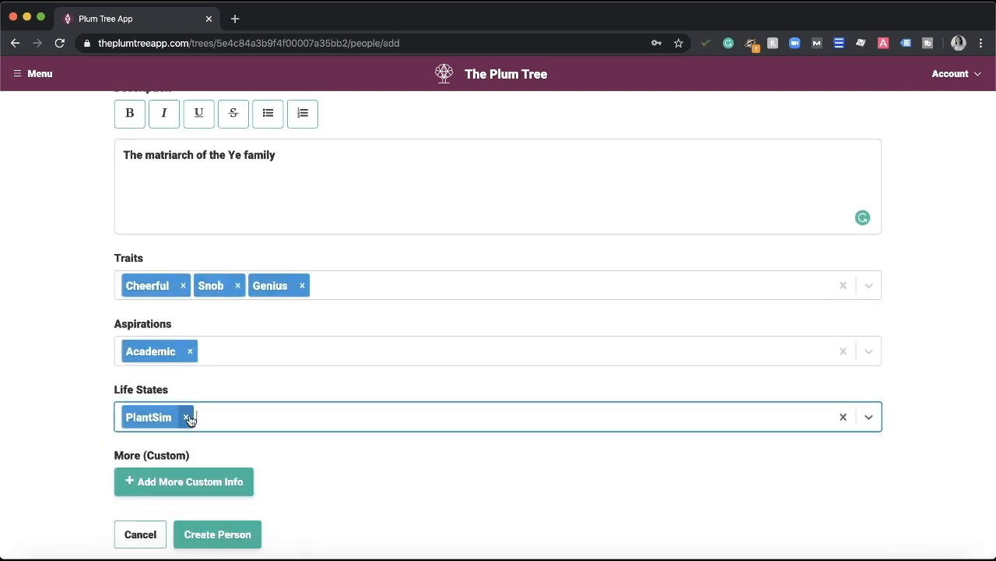
{"action": "left_click", "coordinate": [843, 417]}
- Set the matriarch's life state to Sim
{"action": "type", "text": "Sim"}
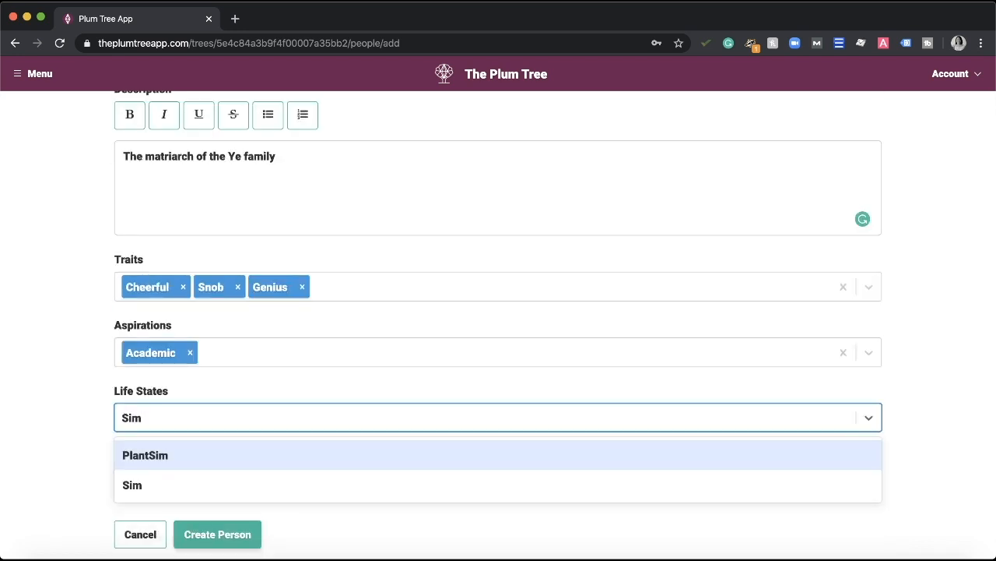
{"action": "key", "text": "Down"}
{"action": "key", "text": "Return"}
- Add a custom info entry with the title "Job Title" and the value "Scientist", and create the person
{"action": "left_click", "coordinate": [241, 478]}
{"action": "left_click", "coordinate": [256, 492]}
{"action": "type", "text": "Job T"}
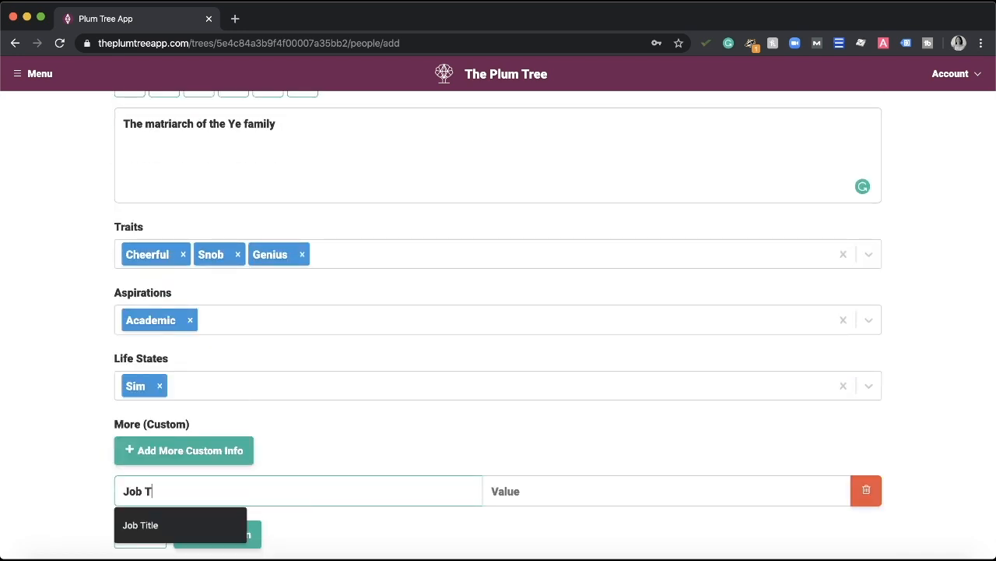
{"action": "type", "text": "itle"}
{"action": "key", "text": "Tab"}
{"action": "type", "text": "Sci"}
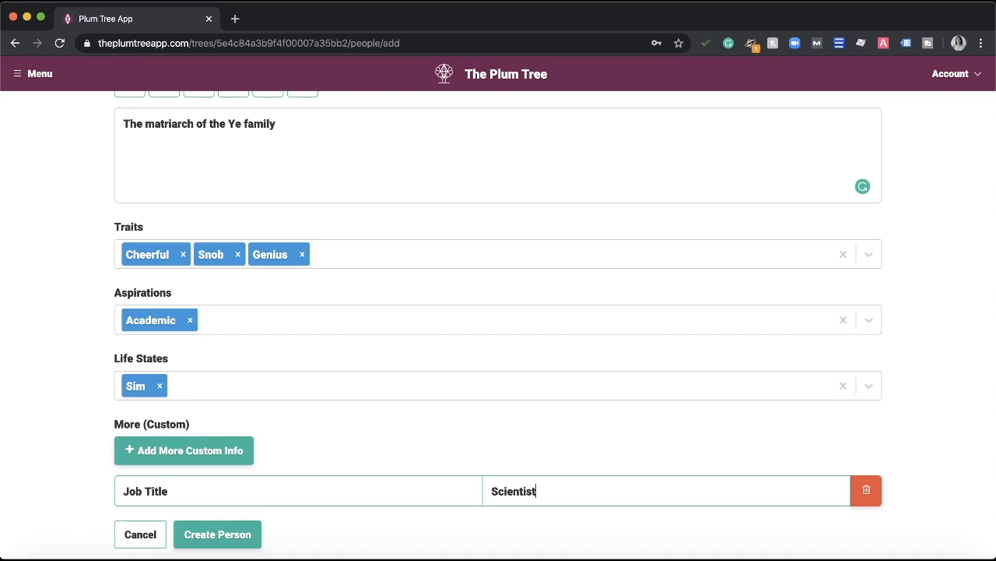
{"action": "left_click", "coordinate": [234, 534]}
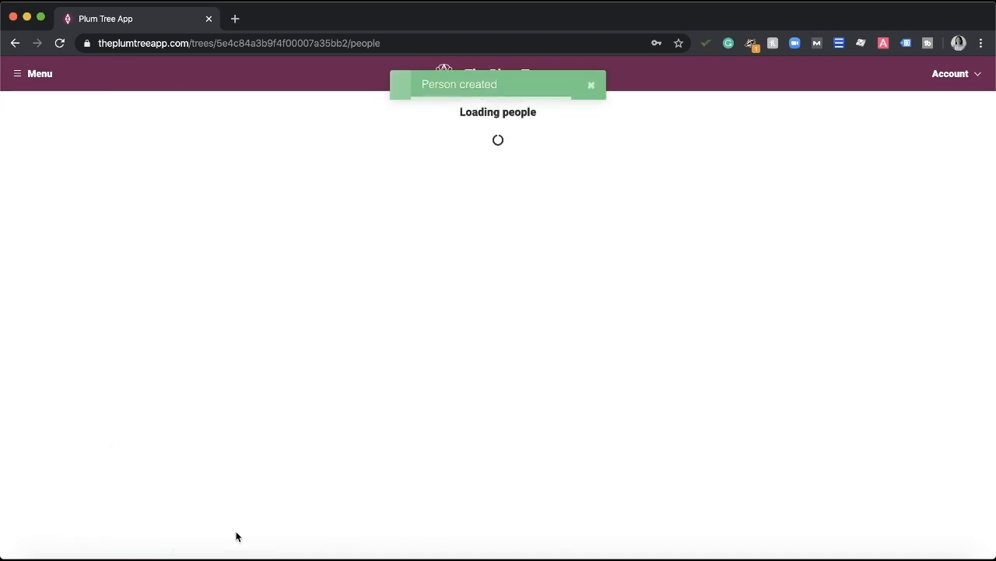
- Start a new person entry for the son and upload the image 01-28-20_8/05/29 AM.png as his portrait
{"action": "left_click", "coordinate": [559, 190]}
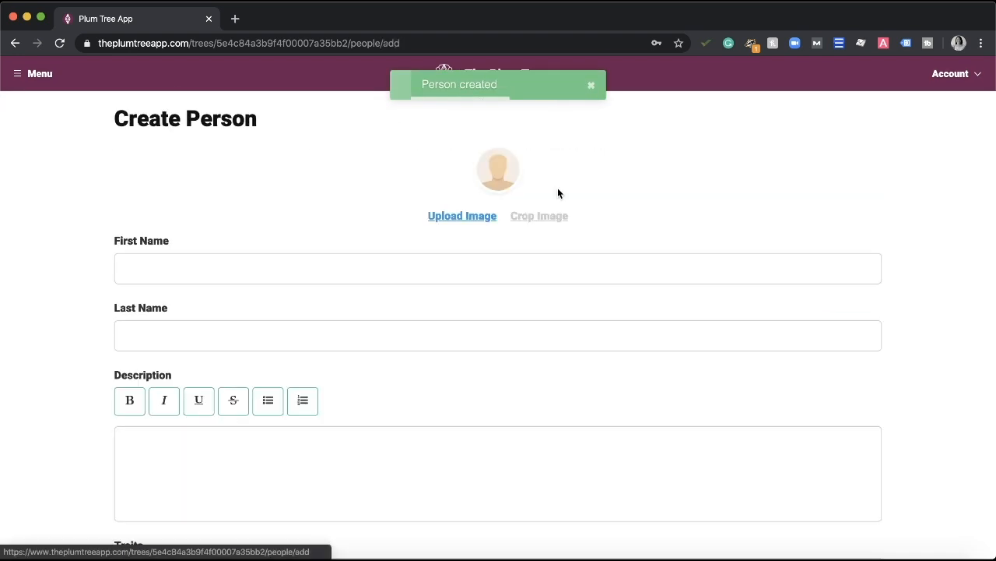
{"action": "left_click", "coordinate": [477, 221]}
{"action": "scroll", "coordinate": [413, 195], "scroll_direction": "down", "scroll_amount": 5}
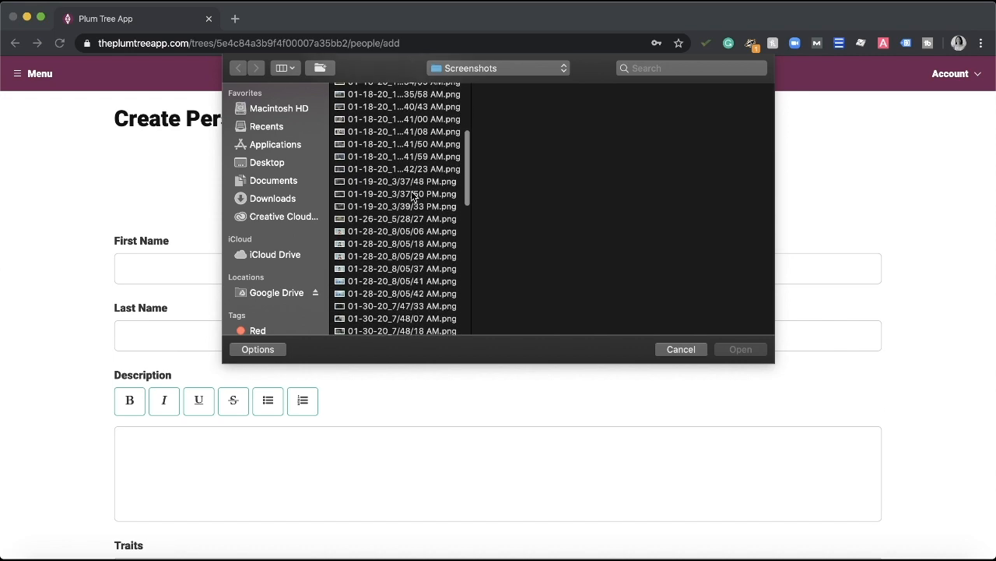
{"action": "left_click", "coordinate": [364, 260]}
{"action": "left_click", "coordinate": [731, 349]}
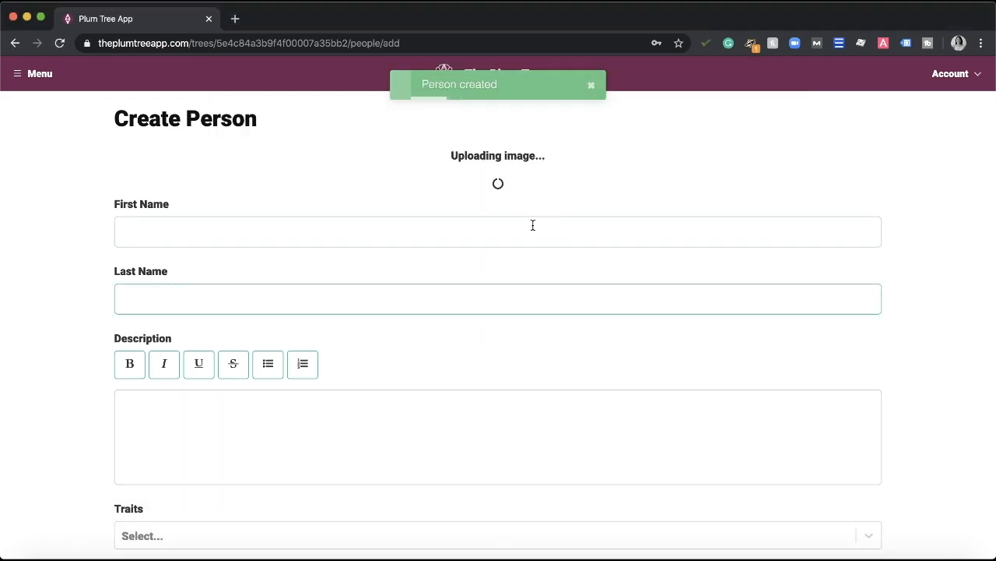
- Enter the son's first and last name and describe him as the eldest child and only son of the two parents
{"action": "left_click", "coordinate": [509, 259]}
{"action": "type", "text": "Andrew"}
{"action": "key", "text": "Tab"}
{"action": "type", "text": "Ye"}
{"action": "key", "text": "Tab"}
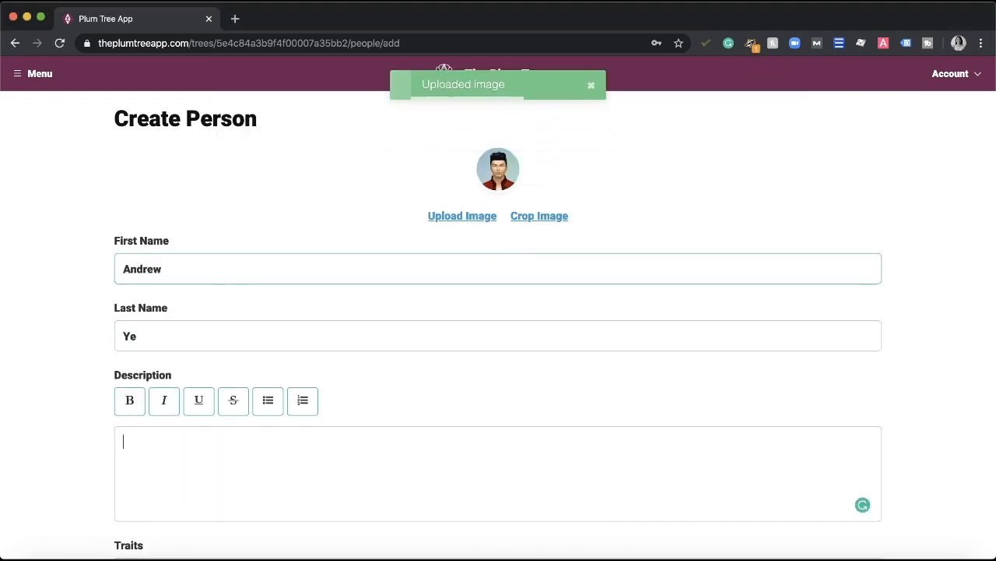
{"action": "type", "text": "The eldest "}
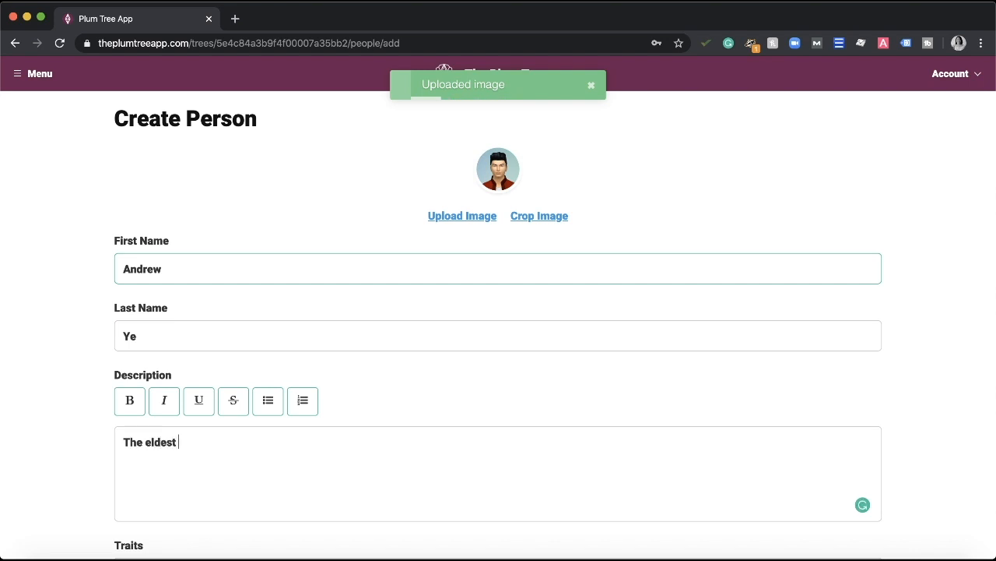
{"action": "type", "text": "child,and only son of Hui and M"}
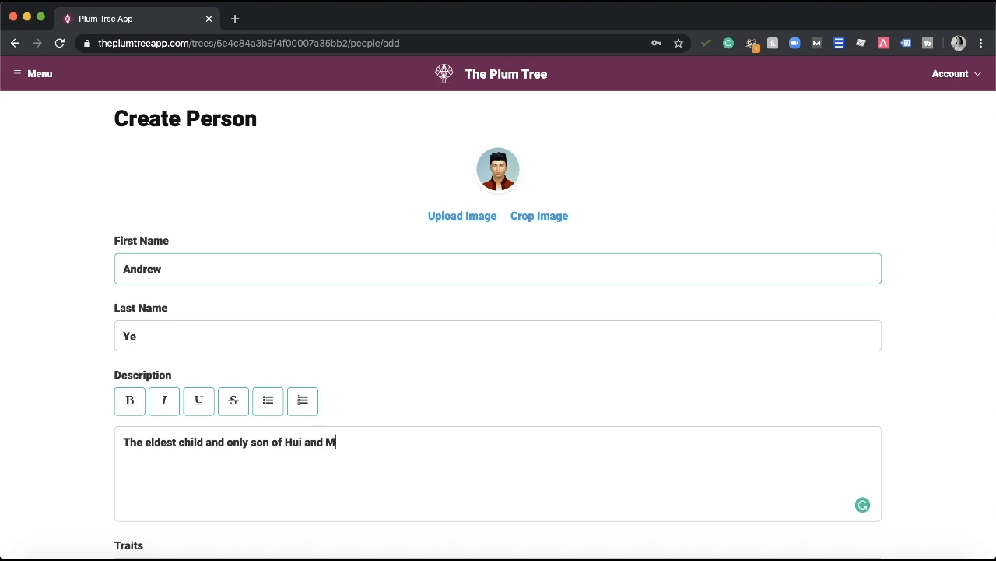
{"action": "type", "text": "ei Lin"}
- Add the traits Active and Bro to the son
{"action": "scroll", "coordinate": [280, 464], "scroll_direction": "down", "scroll_amount": 3}
{"action": "left_click", "coordinate": [280, 459]}
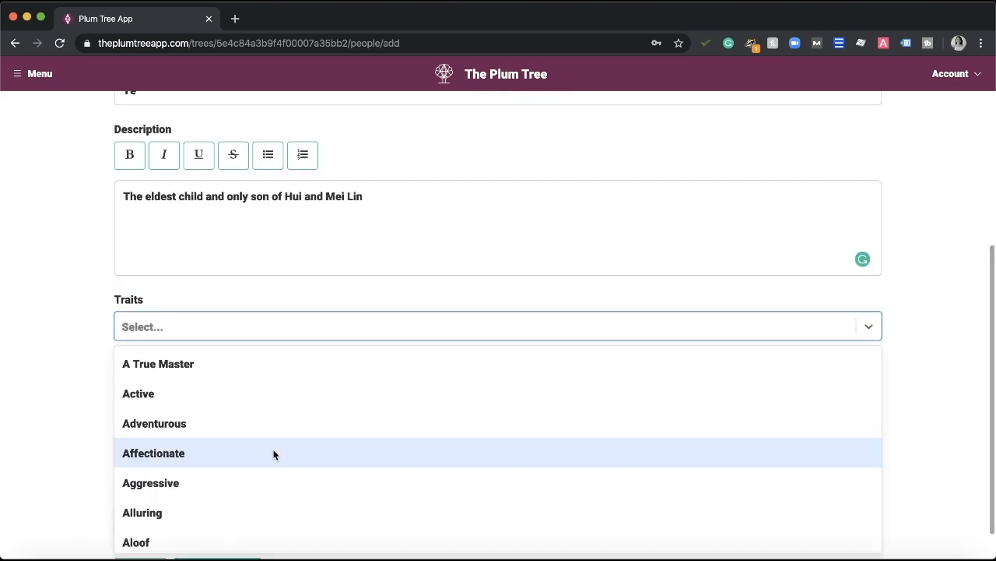
{"action": "type", "text": "Ac"}
{"action": "key", "text": "Return"}
{"action": "type", "text": "Bro"}
{"action": "key", "text": "Return"}
- Give the son the aspiration Friend of the World and set his life state to Sim
{"action": "key", "text": "Tab"}
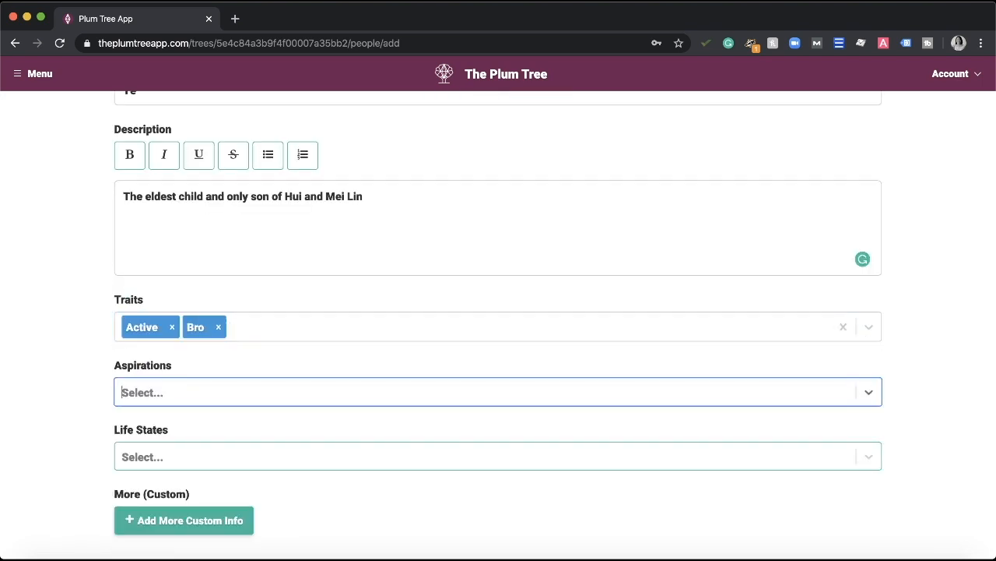
{"action": "type", "text": "Friend"}
{"action": "key", "text": "Down"}
{"action": "key", "text": "Return"}
{"action": "left_click", "coordinate": [232, 423]}
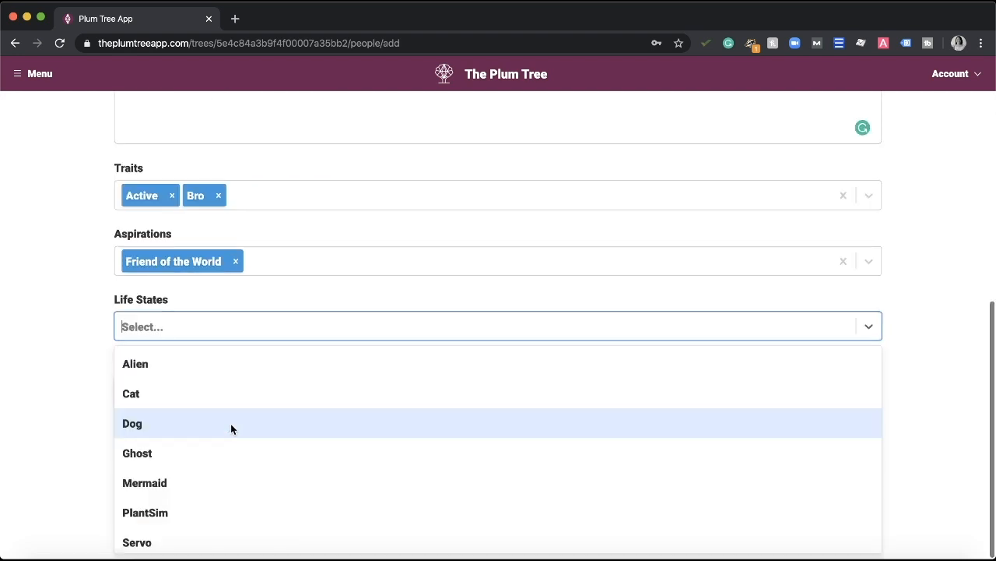
{"action": "type", "text": "Sim"}
{"action": "left_click", "coordinate": [168, 482]}
- Discard the blank custom info entry and create the son's person record
{"action": "left_click", "coordinate": [179, 480]}
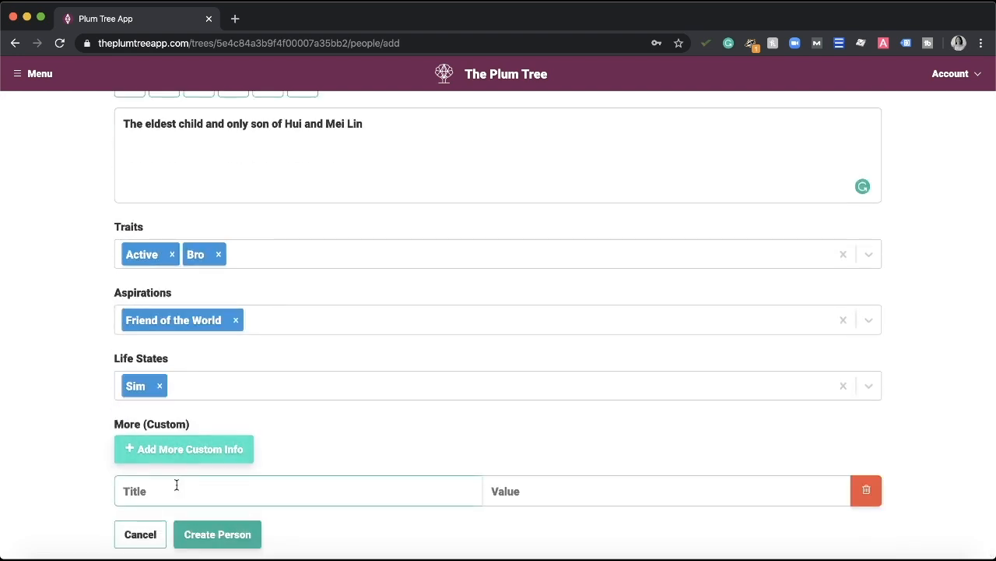
{"action": "left_click", "coordinate": [862, 492]}
{"action": "left_click", "coordinate": [247, 539]}
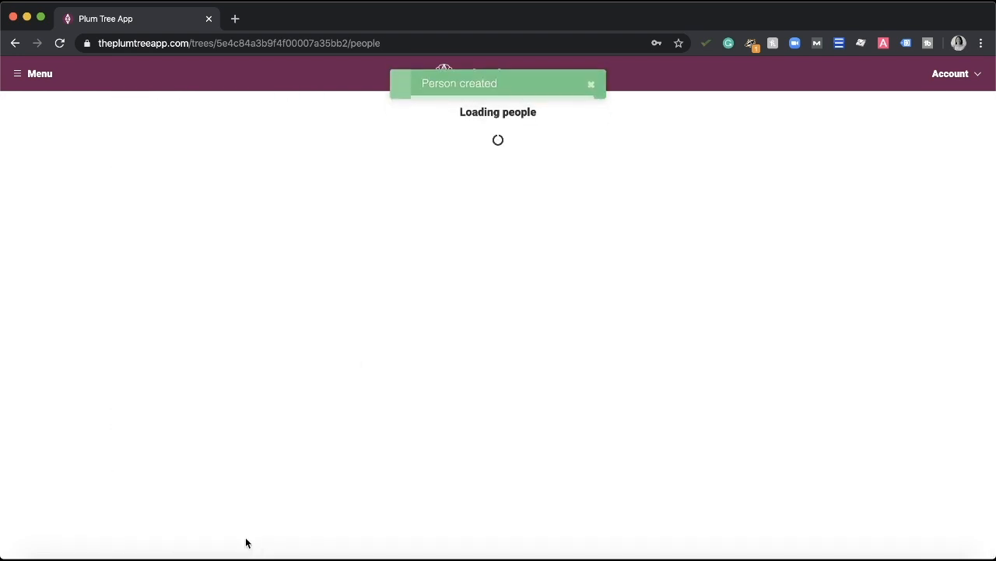
- Start a new person for the daughter with her full name, describing her as the youngest and only daughter of the two parents
{"action": "left_click", "coordinate": [557, 190]}
{"action": "left_click", "coordinate": [447, 267]}
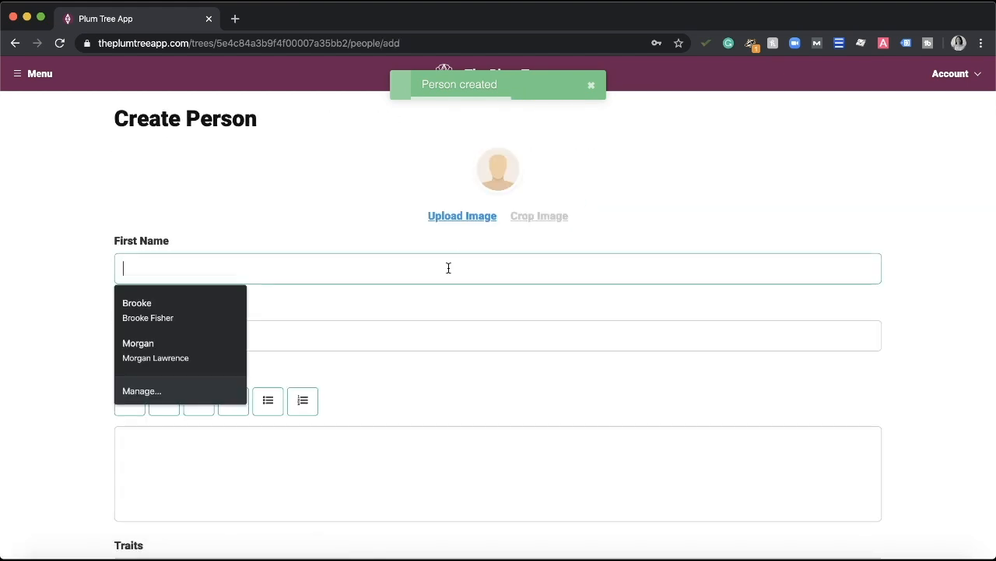
{"action": "type", "text": "Esther"}
{"action": "key", "text": "Tab"}
{"action": "type", "text": "Ye"}
{"action": "left_click", "coordinate": [211, 469]}
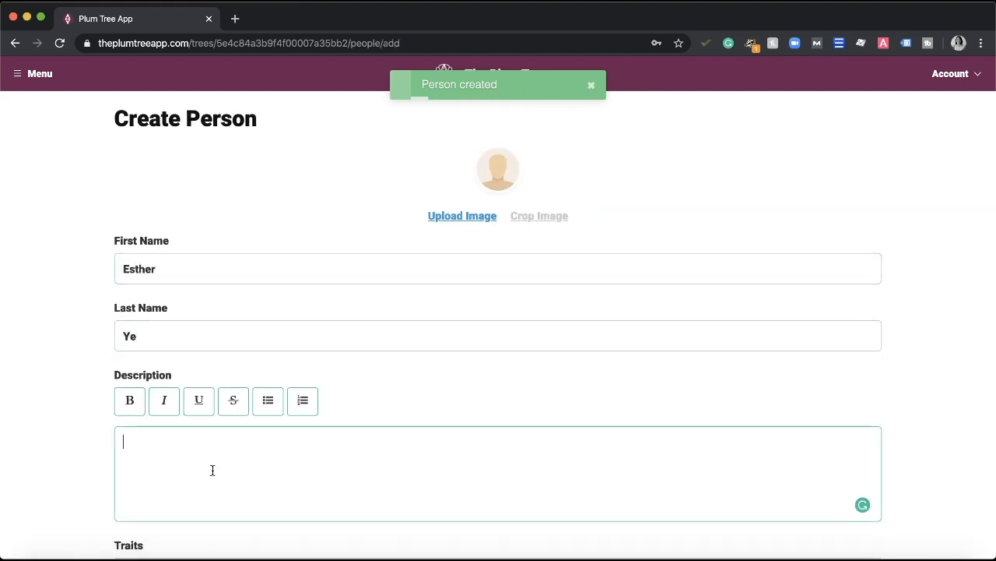
{"action": "type", "text": "The youngest and "}
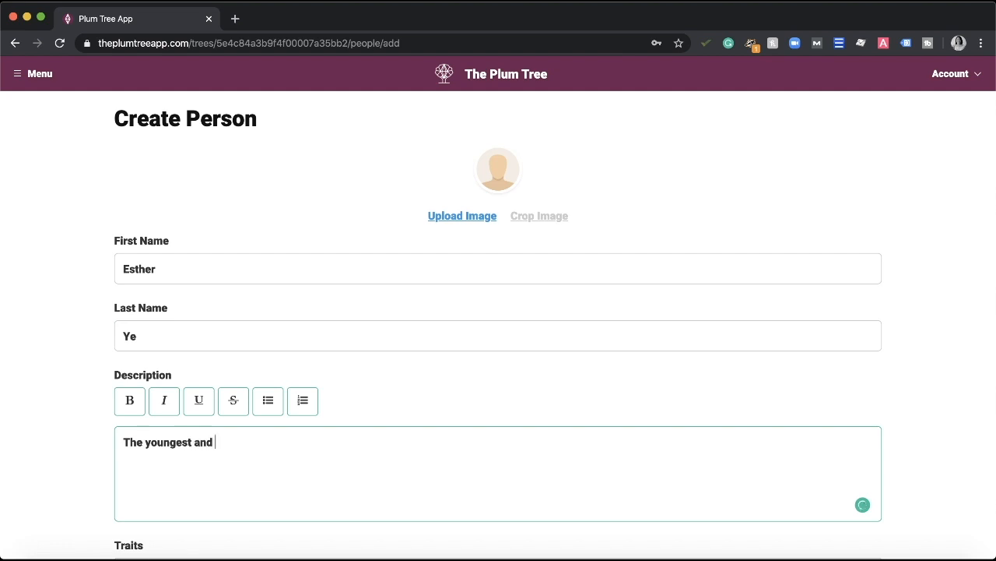
{"action": "type", "text": "only daughter of Hui "}
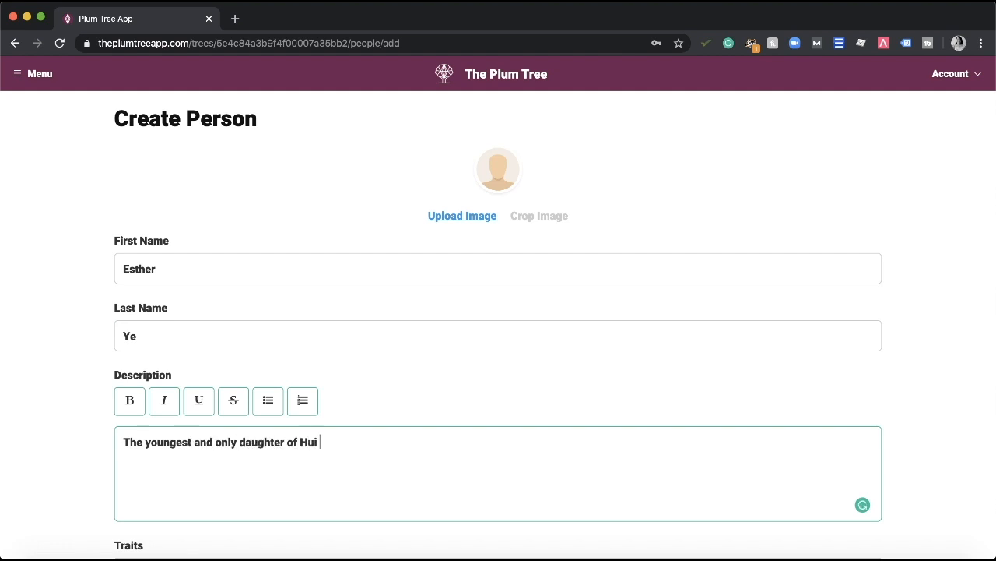
{"action": "type", "text": "and Mei Lin"}
- Add the trait Loves Outdoors to the daughter
{"action": "scroll", "coordinate": [196, 436], "scroll_direction": "down", "scroll_amount": 3}
{"action": "left_click", "coordinate": [178, 381]}
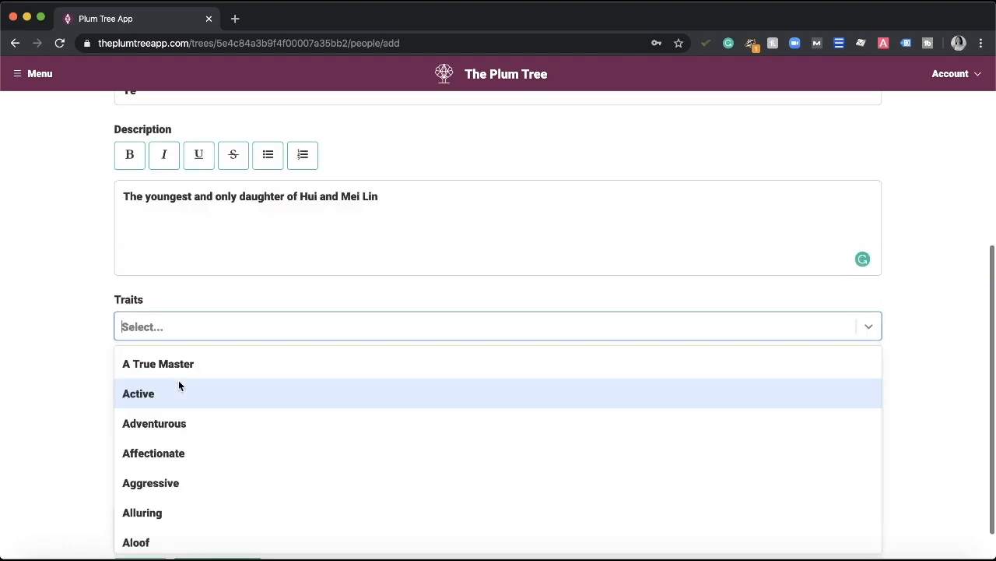
{"action": "type", "text": "Loves the"}
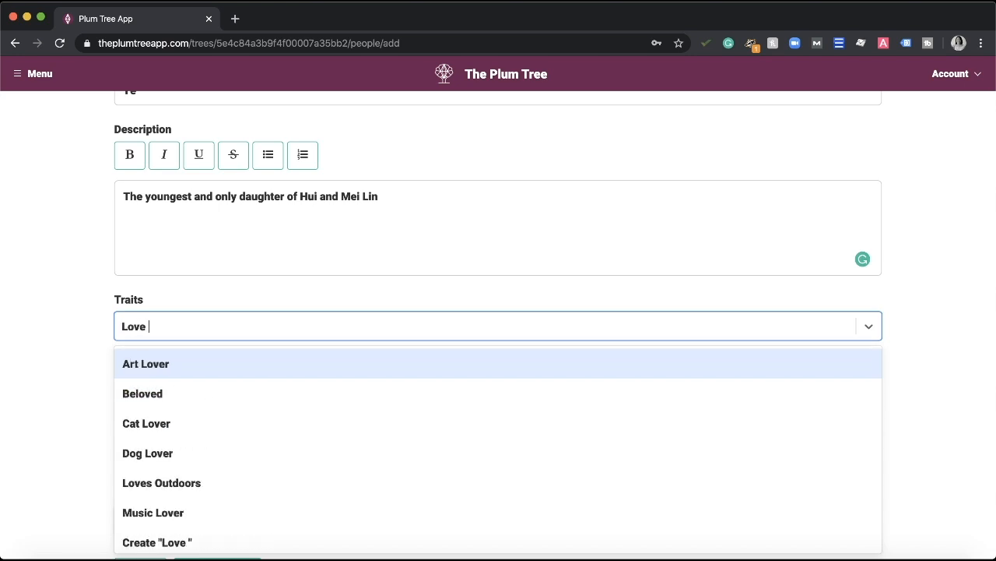
{"action": "key", "text": "BackSpace"}
{"action": "key", "text": "BackSpace"}
{"action": "key", "text": "Return"}
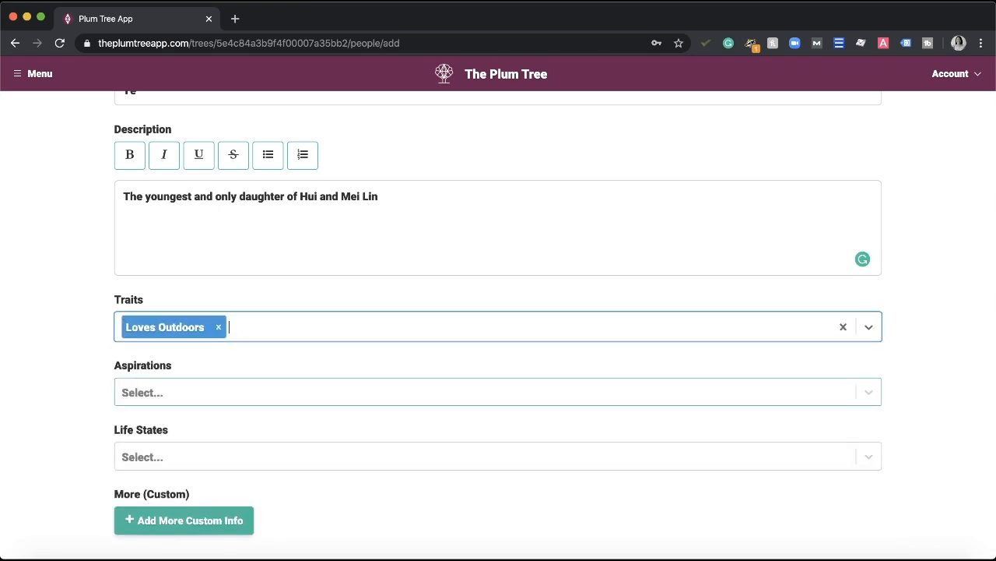
- Add the aspiration Artistic Prodigy to the daughter
{"action": "left_click", "coordinate": [148, 397]}
{"action": "type", "text": "Artisti"}
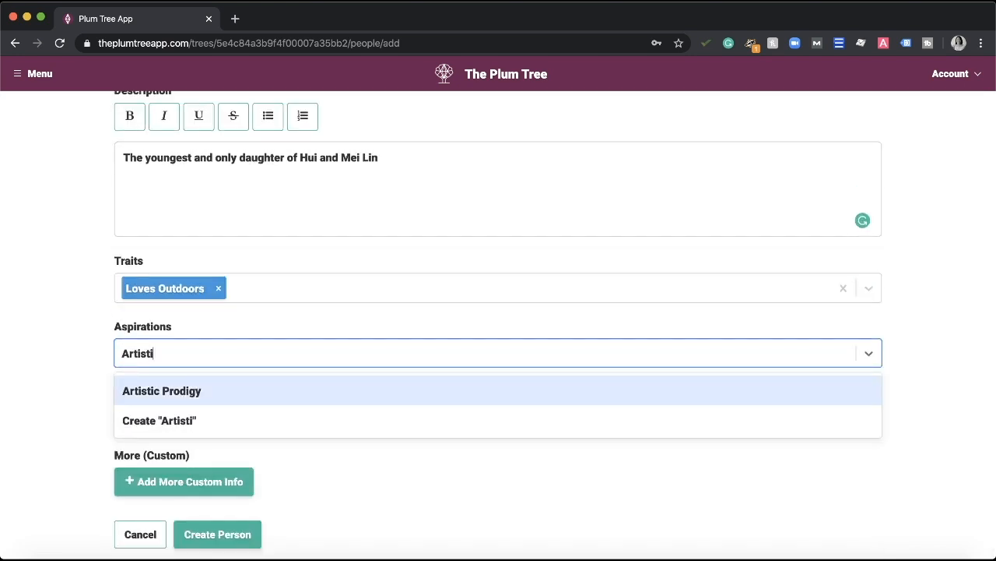
{"action": "key", "text": "Return"}
- Set the daughter's life state to Sim and create her person record
{"action": "left_click", "coordinate": [129, 416]}
{"action": "type", "text": "Sim"}
{"action": "left_click", "coordinate": [133, 483]}
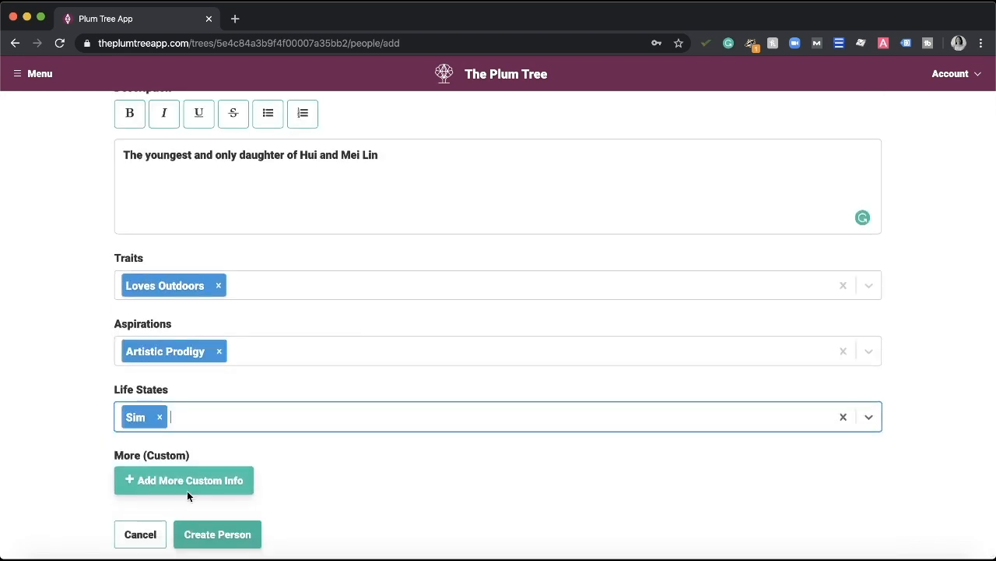
{"action": "left_click", "coordinate": [218, 534]}
- Open the daughter's record for editing and upload the image 01-28-20_8/05/37 AM.png as her portrait
{"action": "scroll", "coordinate": [379, 427], "scroll_direction": "down", "scroll_amount": 1}
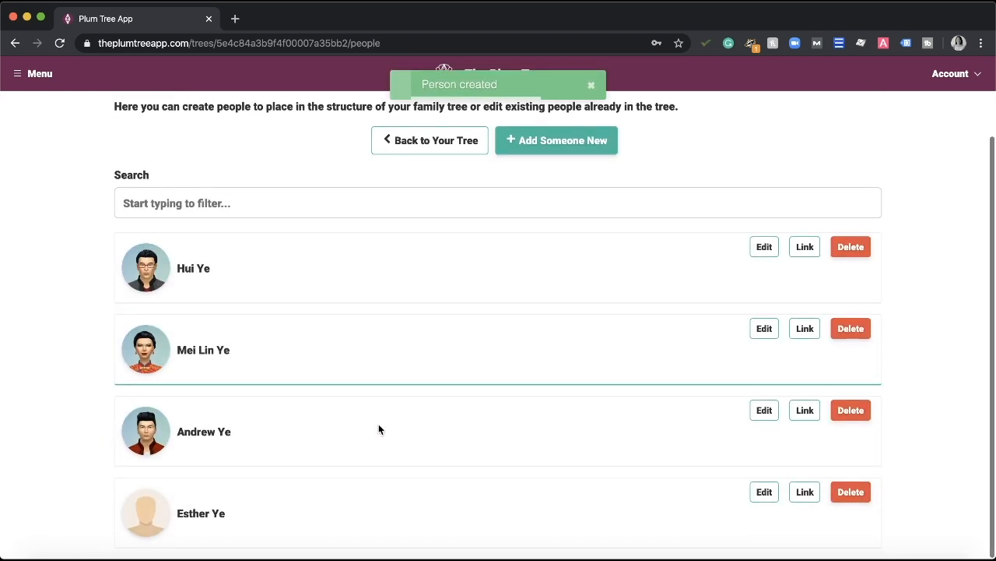
{"action": "left_click", "coordinate": [763, 491]}
{"action": "left_click", "coordinate": [476, 216]}
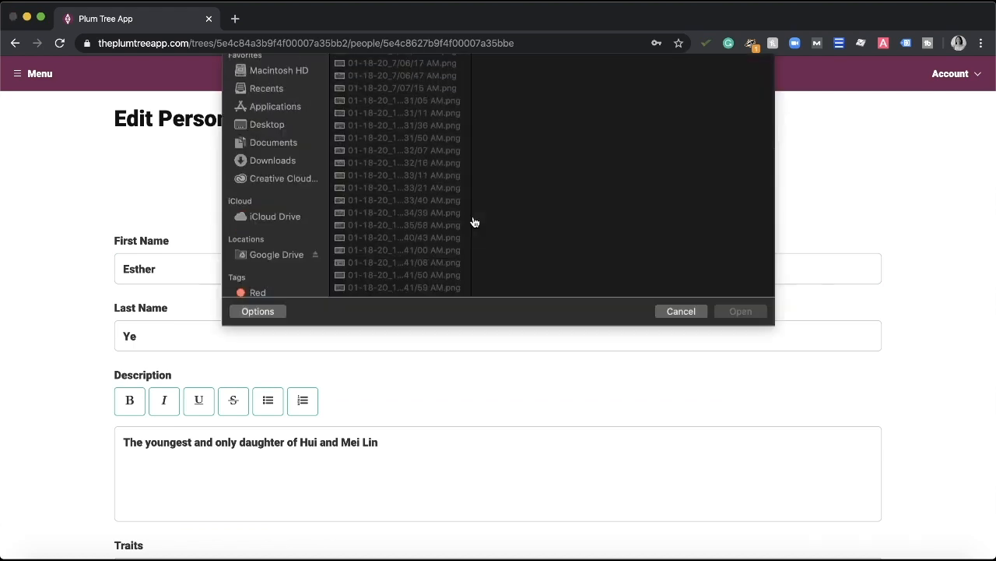
{"action": "scroll", "coordinate": [406, 233], "scroll_direction": "down", "scroll_amount": 2}
{"action": "scroll", "coordinate": [407, 233], "scroll_direction": "down", "scroll_amount": 2}
{"action": "left_click", "coordinate": [364, 282]}
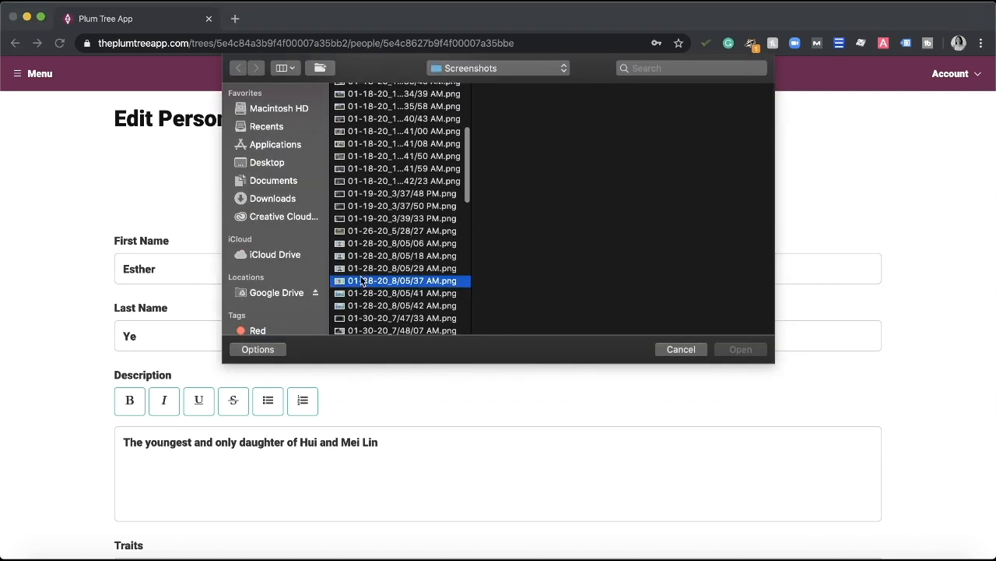
{"action": "left_click", "coordinate": [743, 351]}
- Save the updated record of the daughter
{"action": "scroll", "coordinate": [323, 340], "scroll_direction": "down", "scroll_amount": 4}
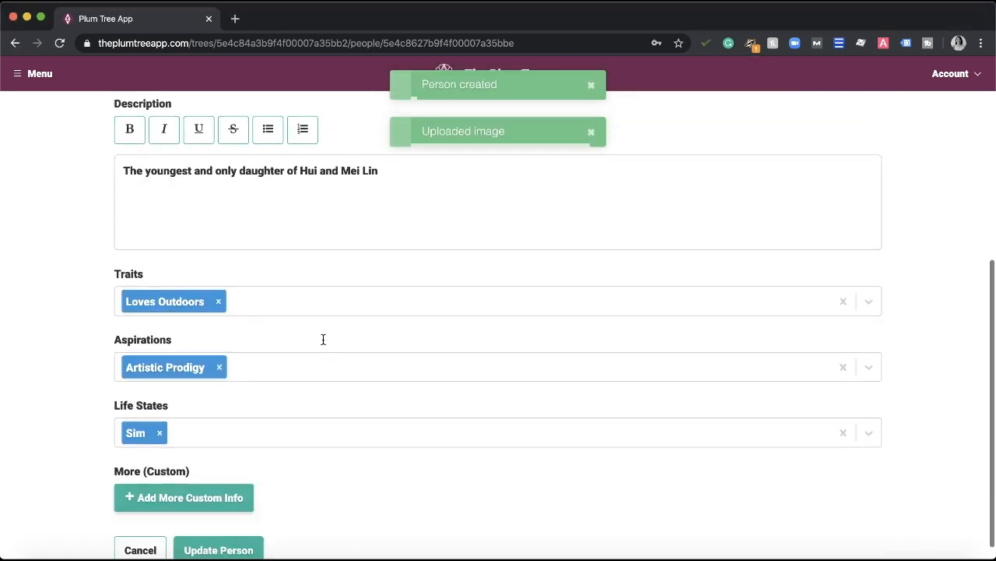
{"action": "scroll", "coordinate": [323, 340], "scroll_direction": "up", "scroll_amount": 4}
{"action": "scroll", "coordinate": [324, 340], "scroll_direction": "down", "scroll_amount": 1}
{"action": "scroll", "coordinate": [323, 339], "scroll_direction": "down", "scroll_amount": 4}
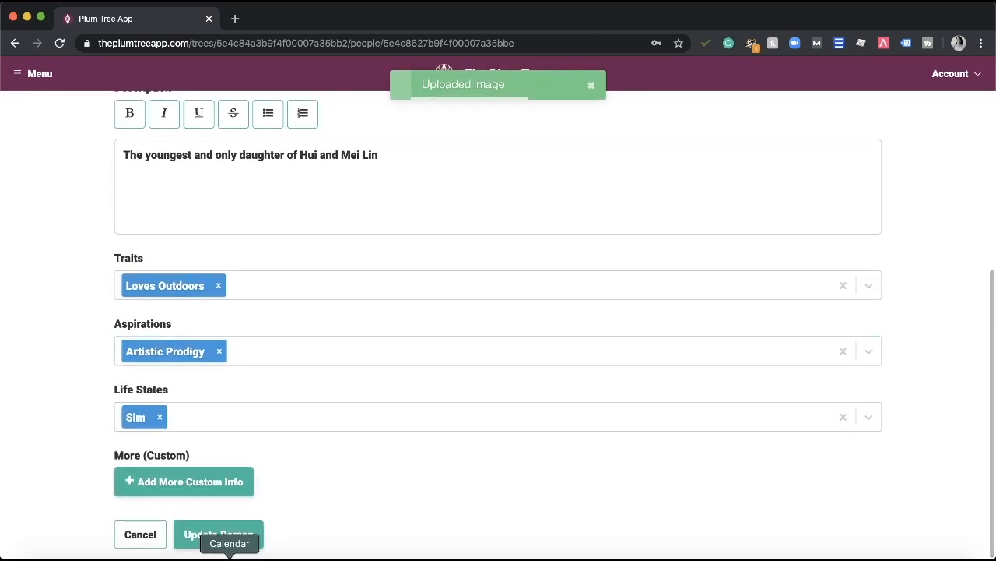
{"action": "left_click", "coordinate": [218, 531]}
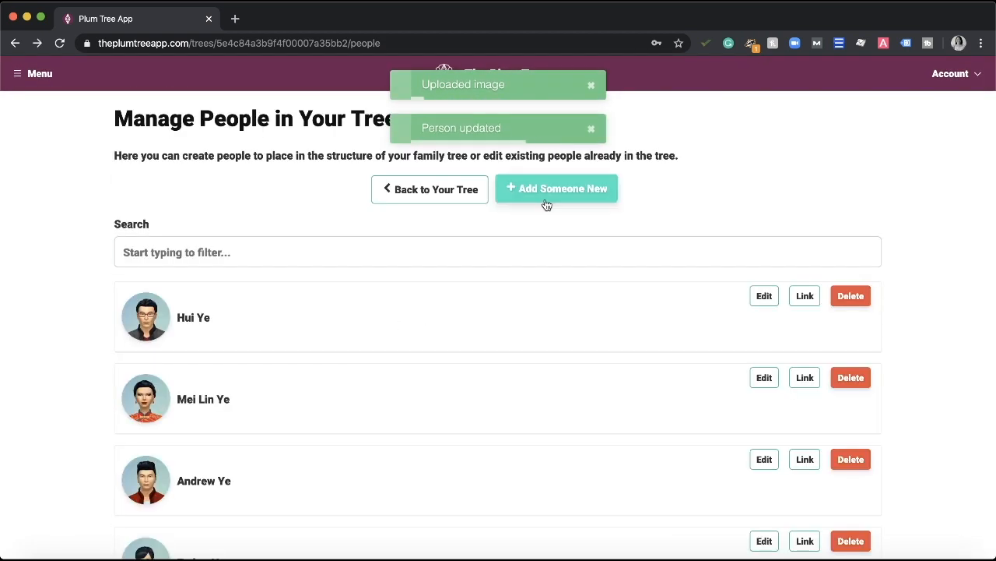
- Start a new person for the family dog with its first and last name and the description "The good boy of the family"
{"action": "left_click", "coordinate": [545, 200]}
{"action": "left_click", "coordinate": [404, 262]}
{"action": "type", "text": "Pei Pei"}
{"action": "key", "text": "Tab"}
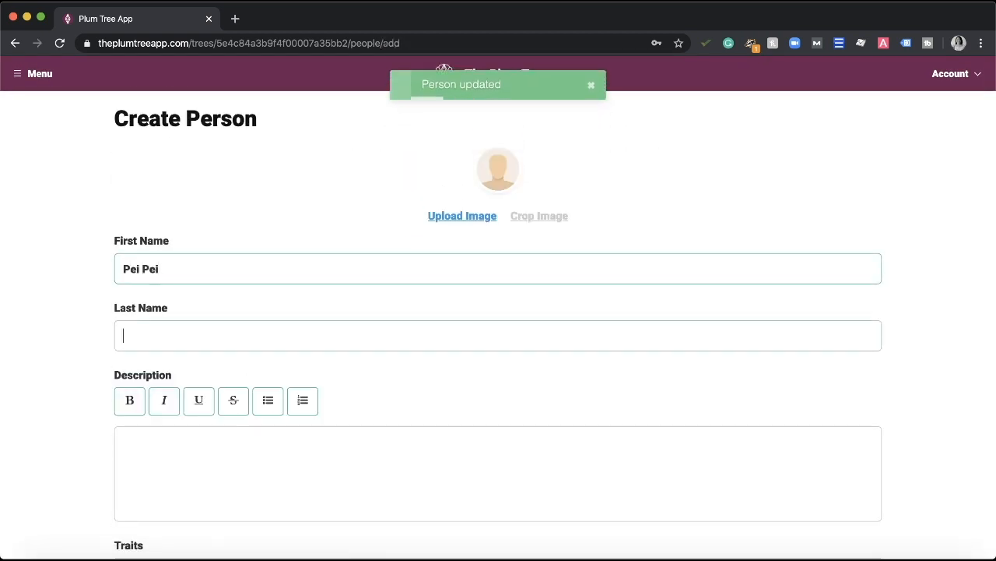
{"action": "type", "text": "Ye"}
{"action": "left_click", "coordinate": [271, 493]}
{"action": "type", "text": "The good b"}
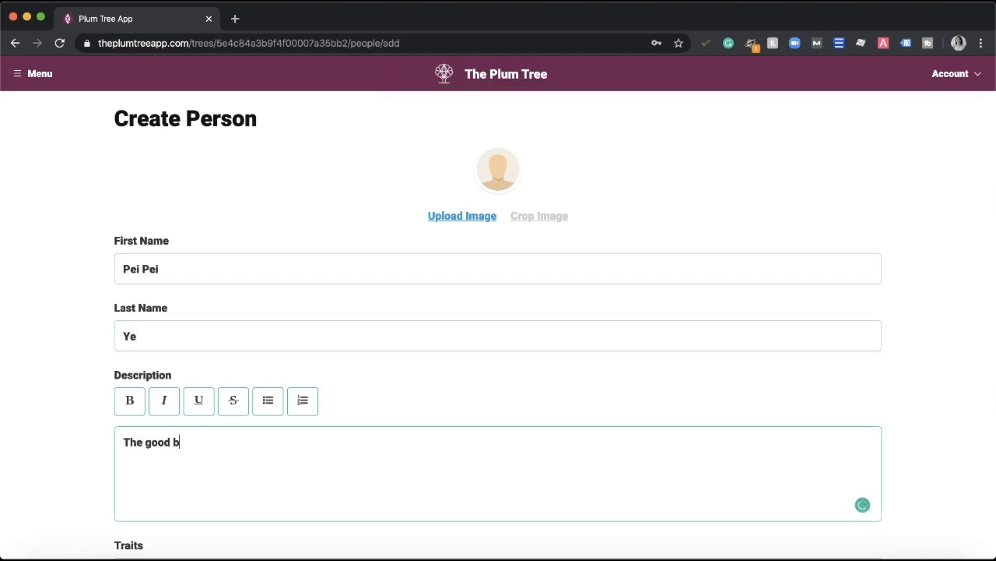
{"action": "type", "text": "oy of the family"}
- Upload the pug screenshot from the Screenshots folder as the dog's portrait
{"action": "scroll", "coordinate": [220, 494], "scroll_direction": "down", "scroll_amount": 3}
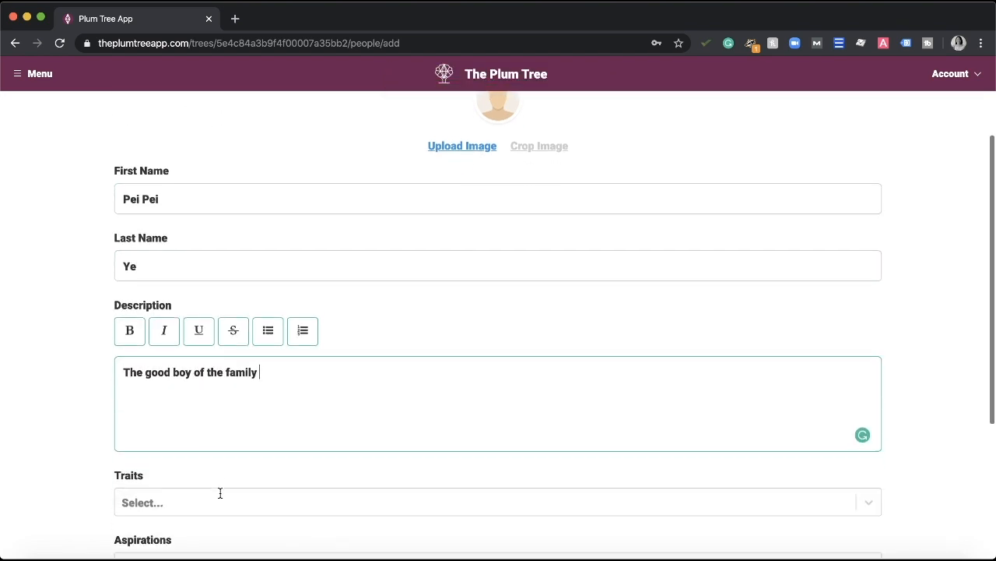
{"action": "left_click", "coordinate": [464, 144]}
{"action": "scroll", "coordinate": [465, 144], "scroll_direction": "down", "scroll_amount": 15}
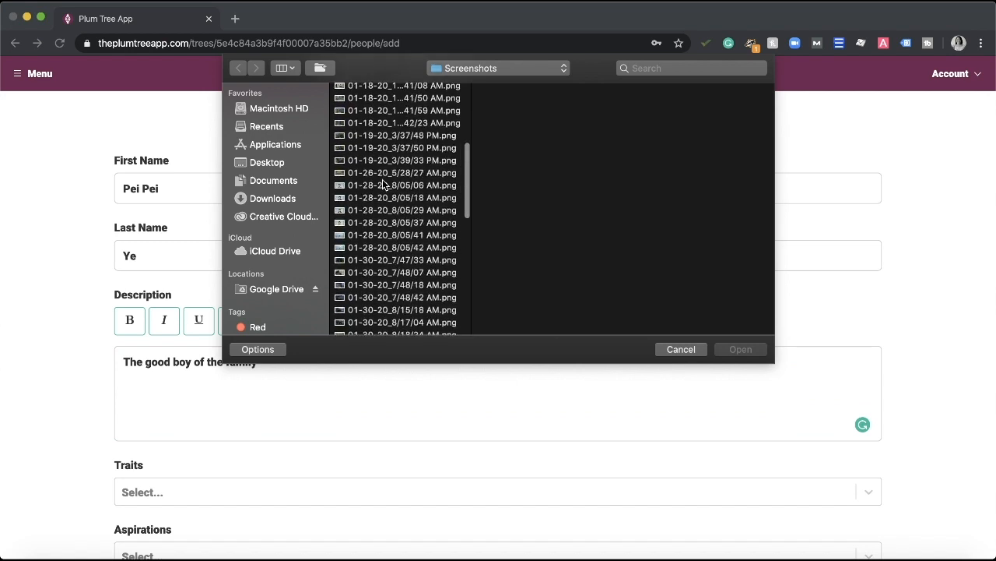
{"action": "left_click", "coordinate": [367, 329]}
{"action": "left_click", "coordinate": [732, 352]}
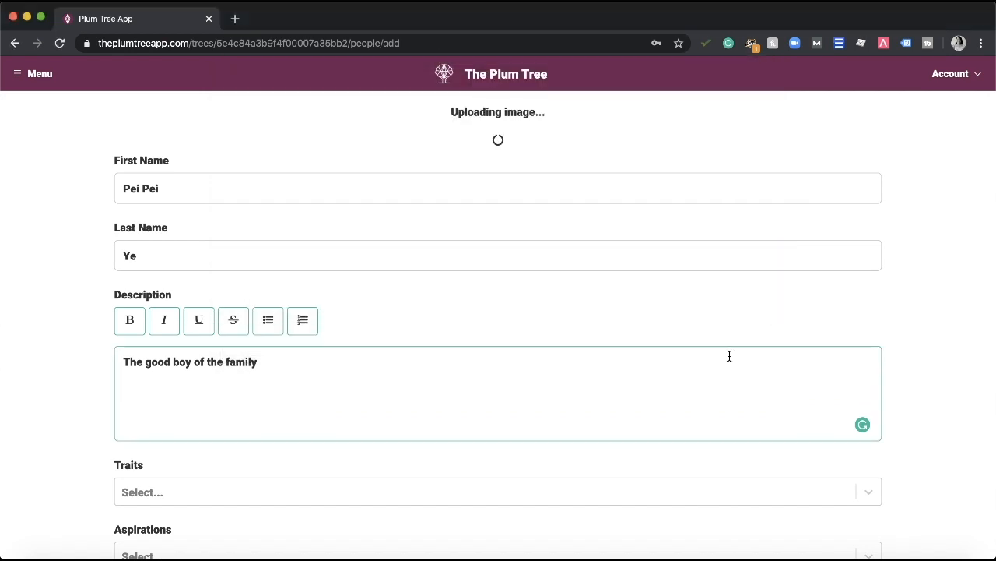
- Crop the dog's portrait to a square area centred on the pug
{"action": "left_click", "coordinate": [558, 203]}
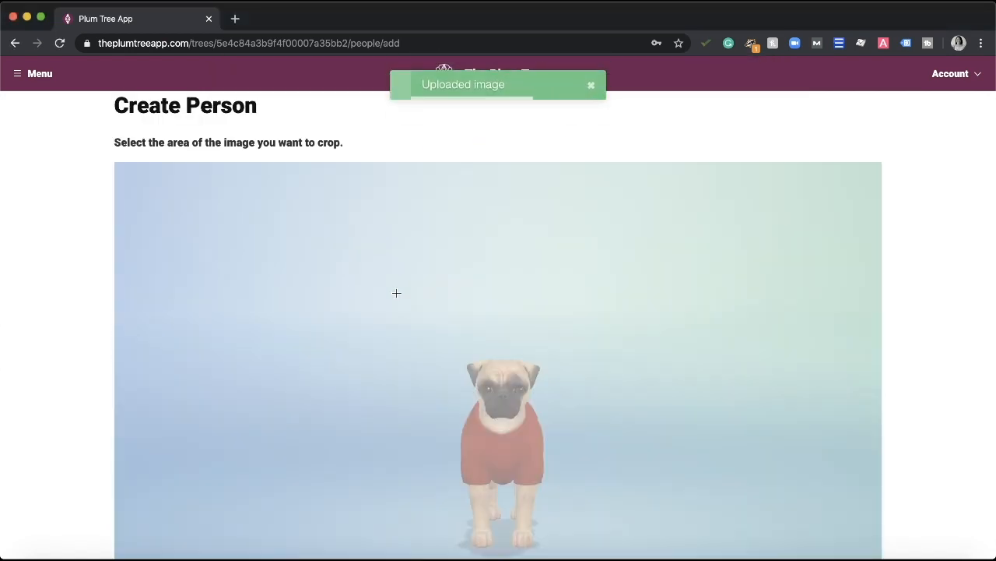
{"action": "scroll", "coordinate": [671, 401], "scroll_direction": "down", "scroll_amount": 1}
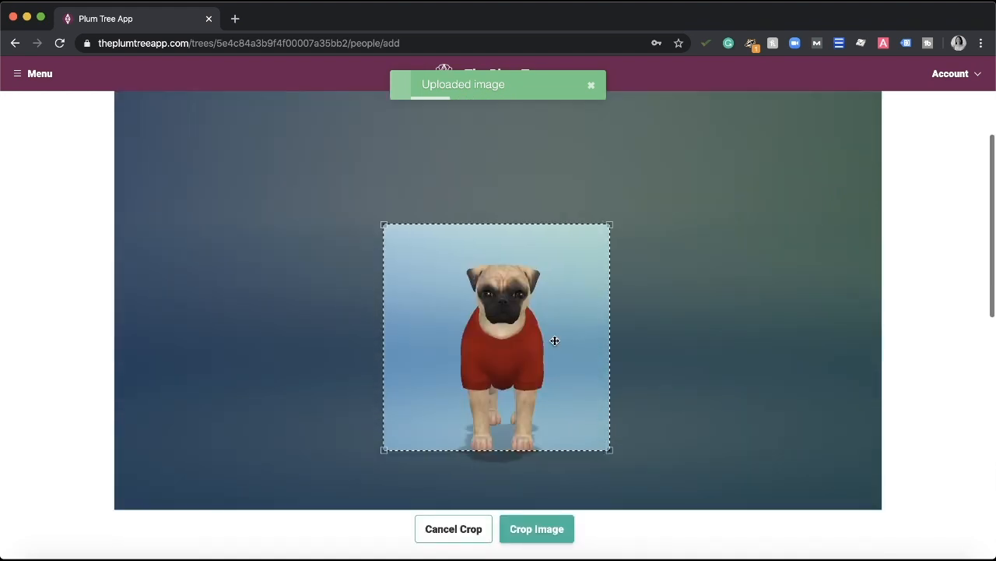
{"action": "left_click_drag", "start_coordinate": [554, 341], "coordinate": [563, 349]}
{"action": "left_click", "coordinate": [550, 530]}
- Give the dog the traits Loyal, Couch Potato and Friendly
{"action": "scroll", "coordinate": [550, 383], "scroll_direction": "down", "scroll_amount": 3}
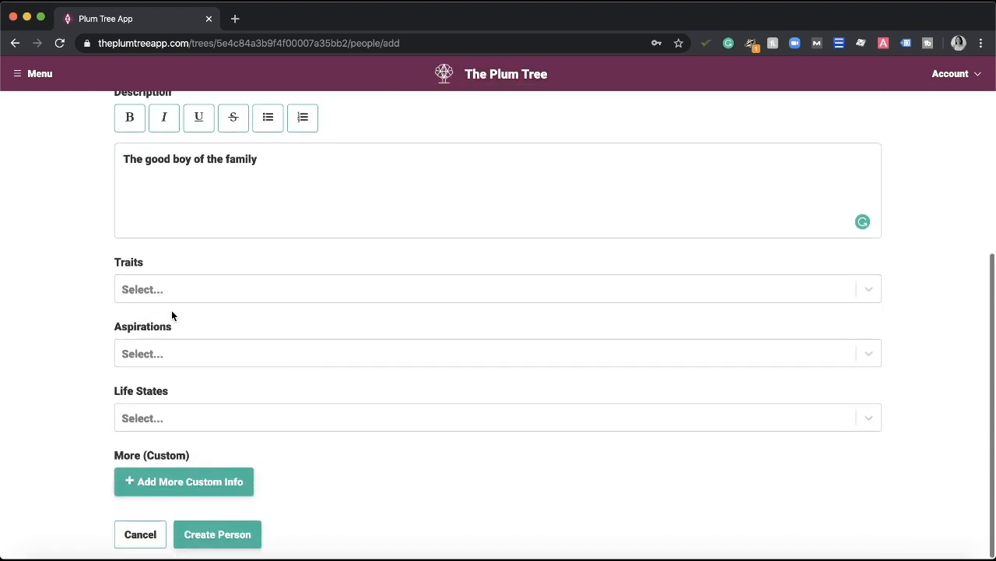
{"action": "left_click", "coordinate": [161, 290]}
{"action": "type", "text": "Loy"}
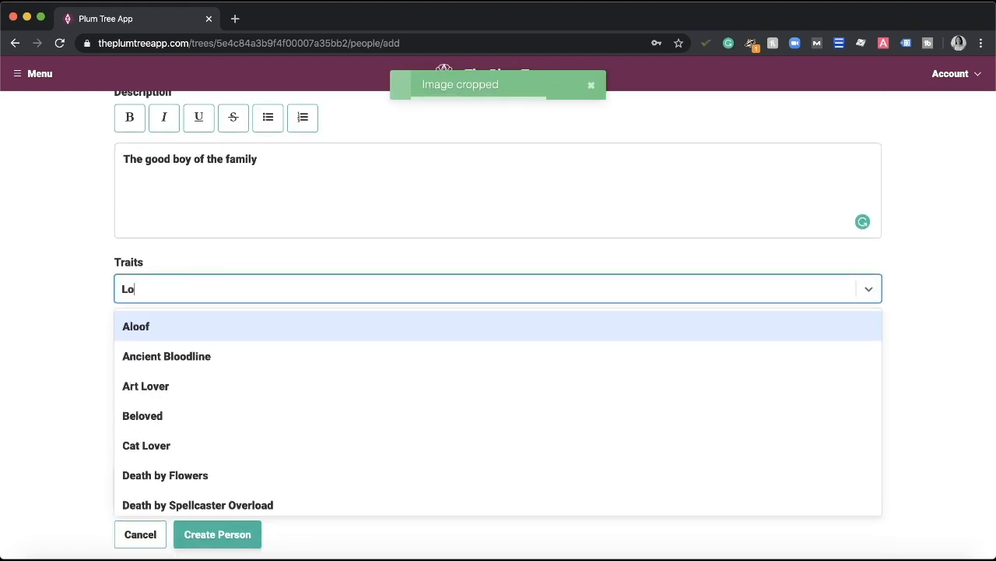
{"action": "key", "text": "Return"}
{"action": "type", "text": "Cou"}
{"action": "key", "text": "Return"}
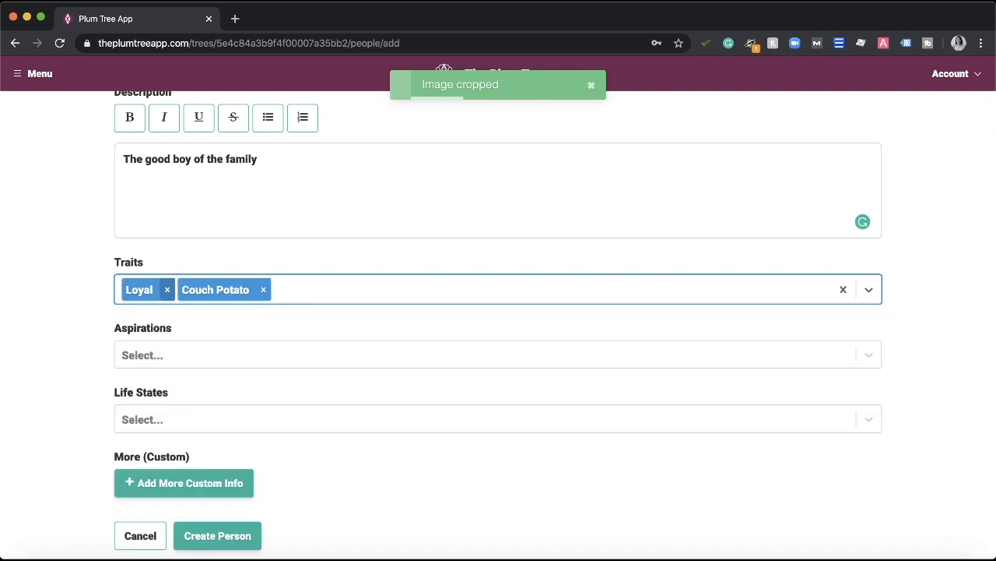
{"action": "type", "text": "Fri"}
{"action": "key", "text": "Return"}
- Set the dog's life state to Dog and create its record
{"action": "left_click", "coordinate": [176, 412]}
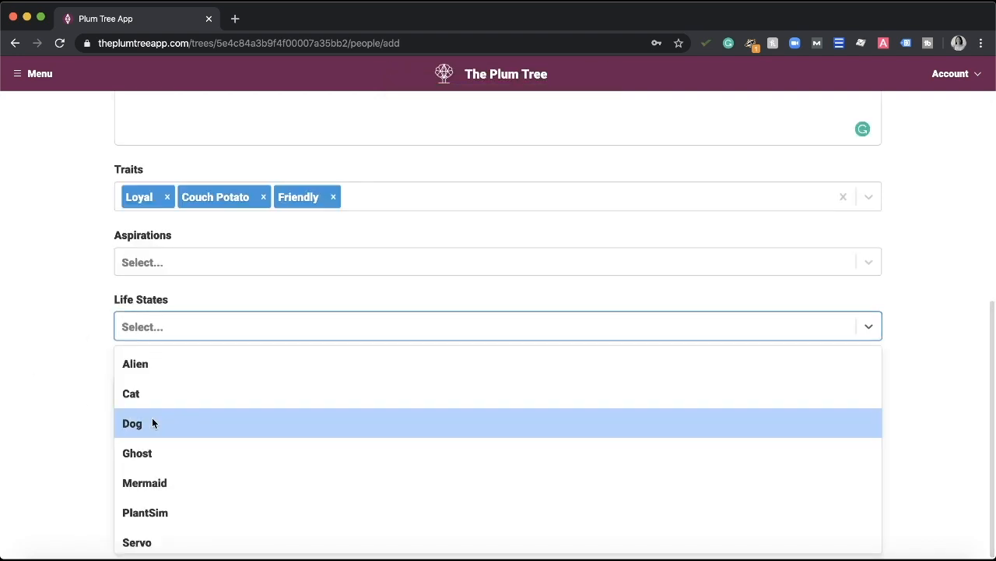
{"action": "left_click", "coordinate": [152, 423]}
{"action": "left_click", "coordinate": [223, 534]}
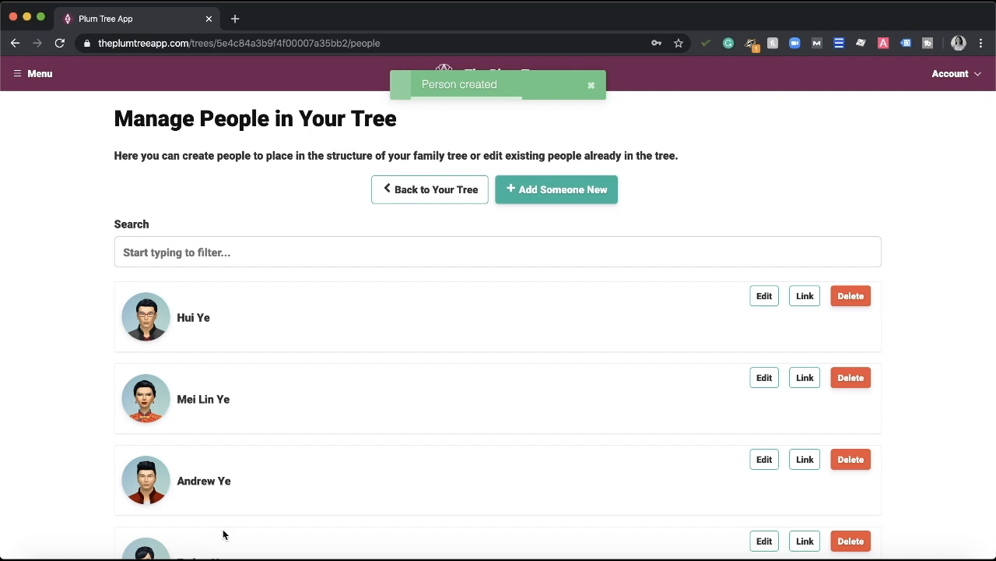
- Look through the list of people created for the family and return to the tree editor
{"action": "scroll", "coordinate": [339, 404], "scroll_direction": "down", "scroll_amount": 2}
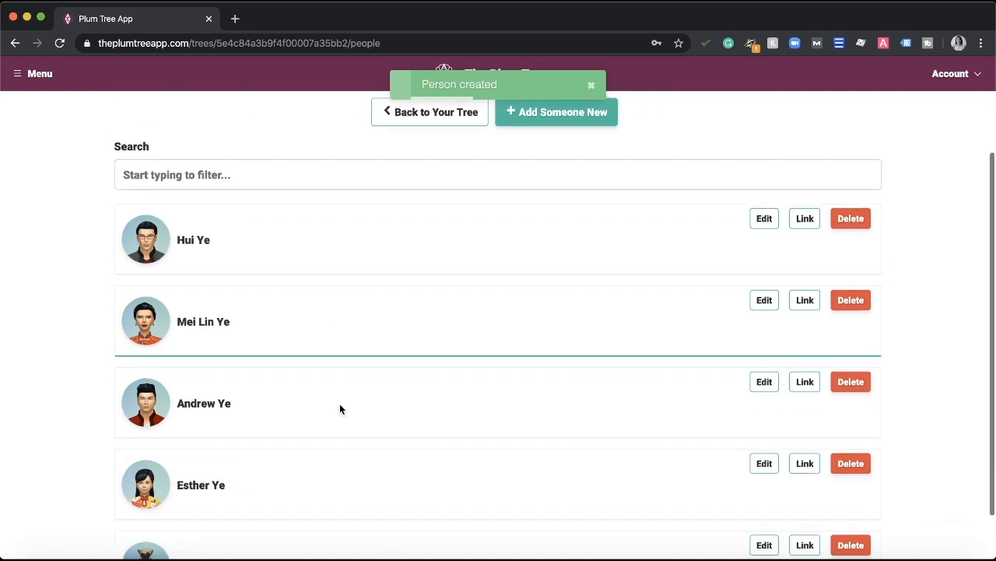
{"action": "scroll", "coordinate": [326, 305], "scroll_direction": "down", "scroll_amount": 1}
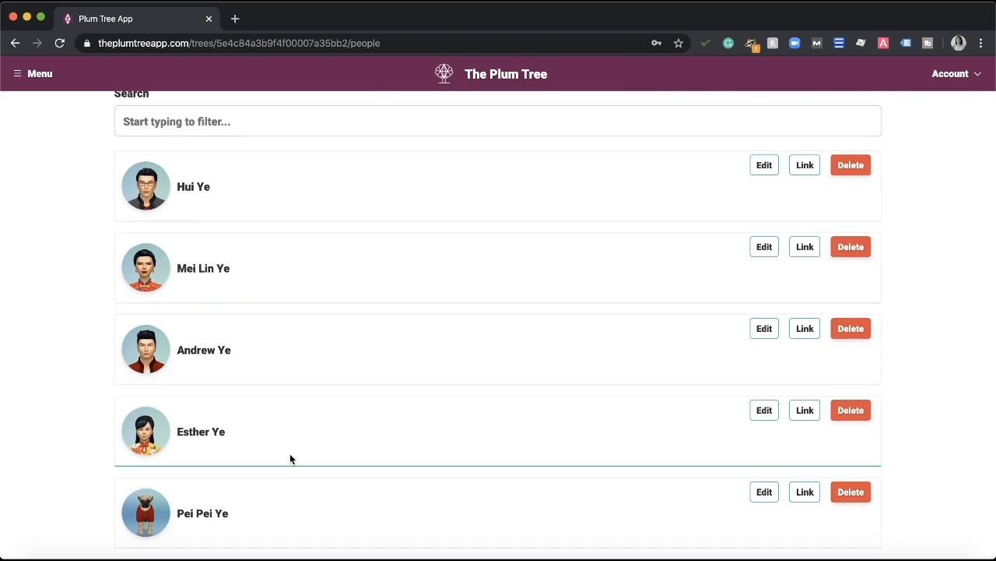
{"action": "scroll", "coordinate": [337, 366], "scroll_direction": "up", "scroll_amount": 2}
{"action": "scroll", "coordinate": [337, 369], "scroll_direction": "up", "scroll_amount": 1}
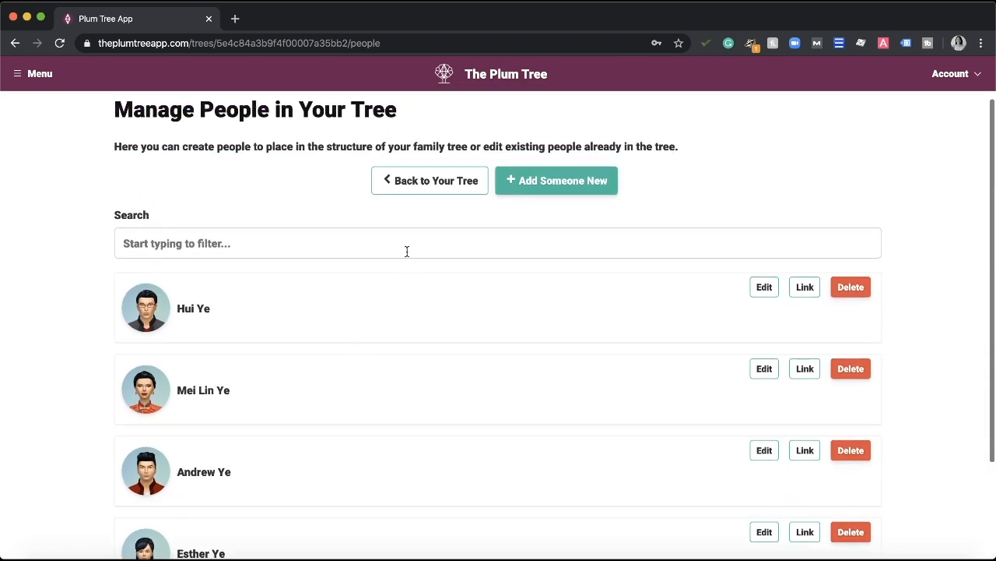
{"action": "left_click", "coordinate": [423, 182]}
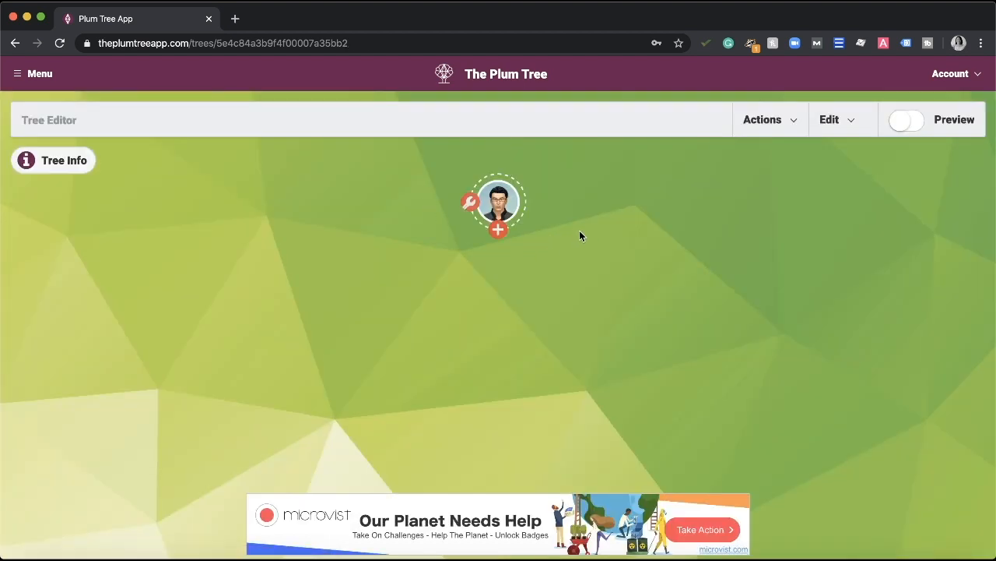
- Add the mother as the partner of the father in the top node, with the partner type Married
{"action": "left_click", "coordinate": [472, 202]}
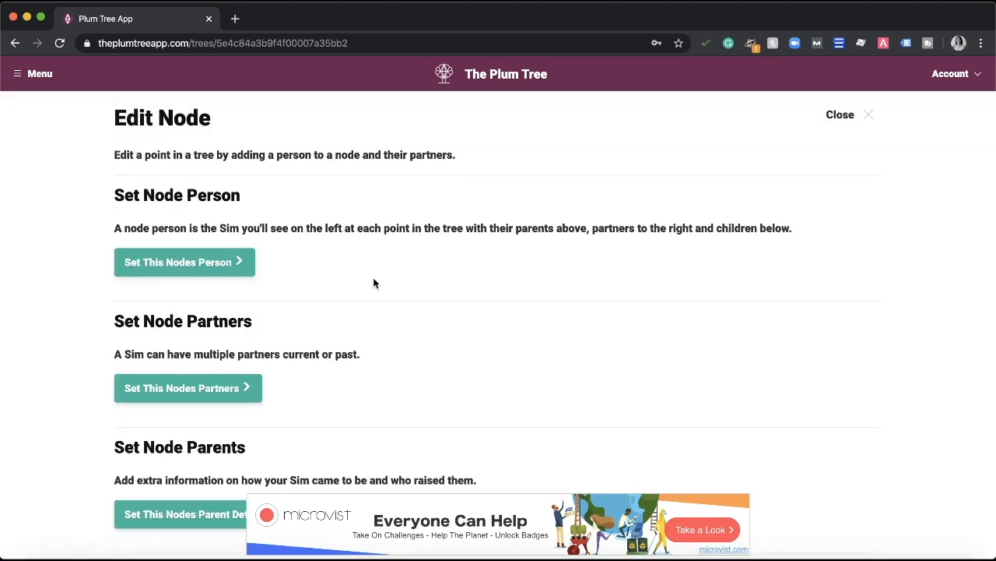
{"action": "scroll", "coordinate": [374, 283], "scroll_direction": "down", "scroll_amount": 1}
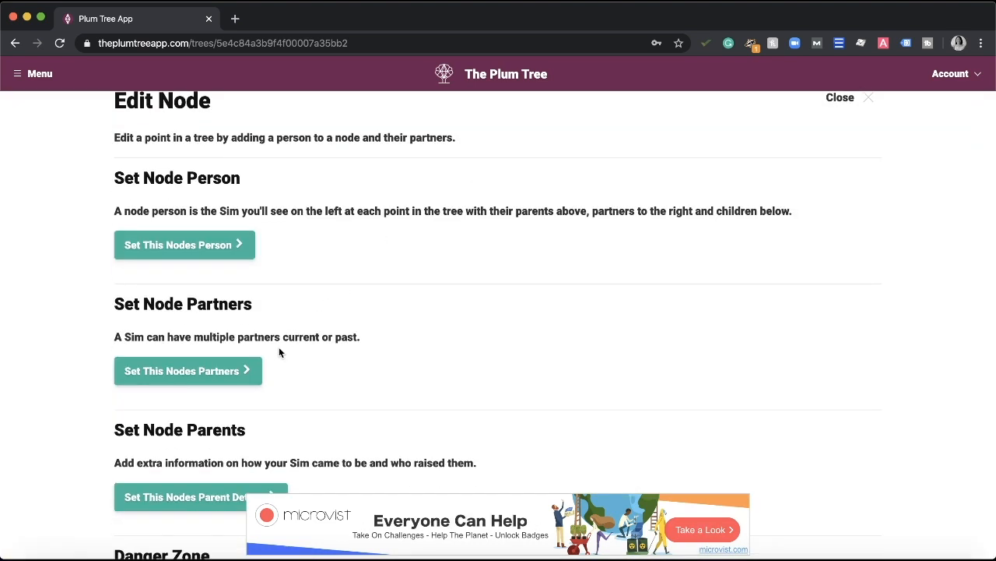
{"action": "left_click", "coordinate": [239, 372]}
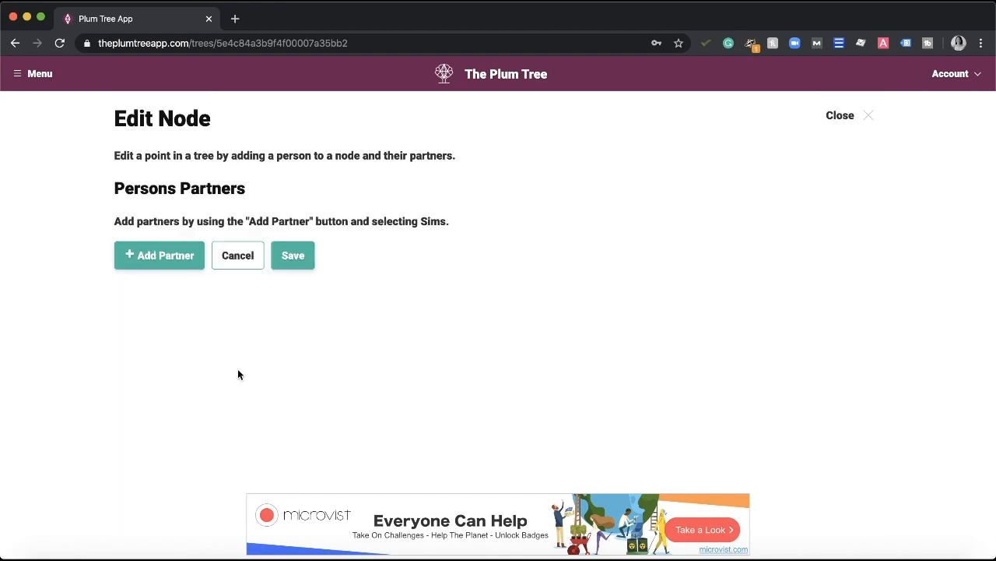
{"action": "left_click", "coordinate": [161, 264]}
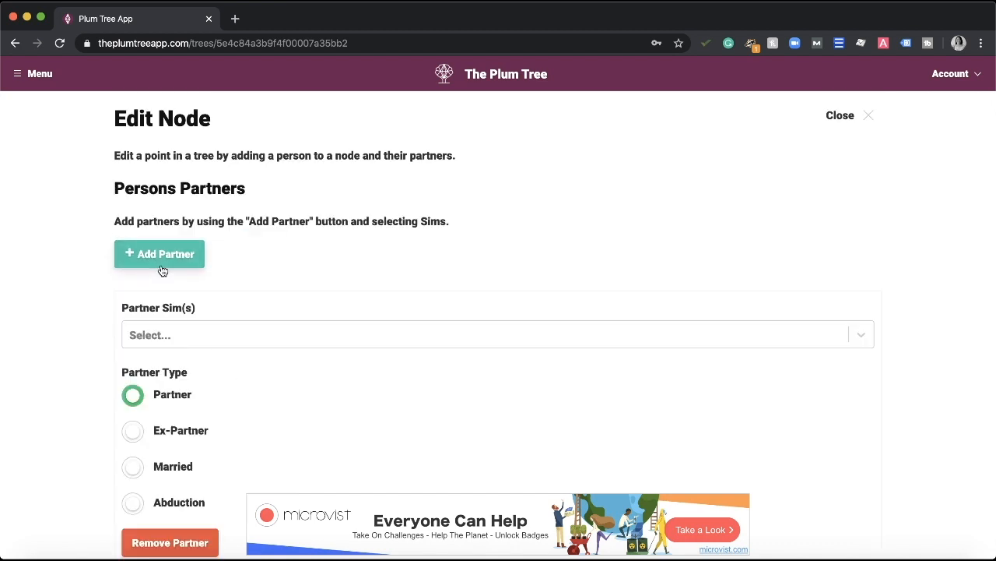
{"action": "scroll", "coordinate": [196, 373], "scroll_direction": "down", "scroll_amount": 1}
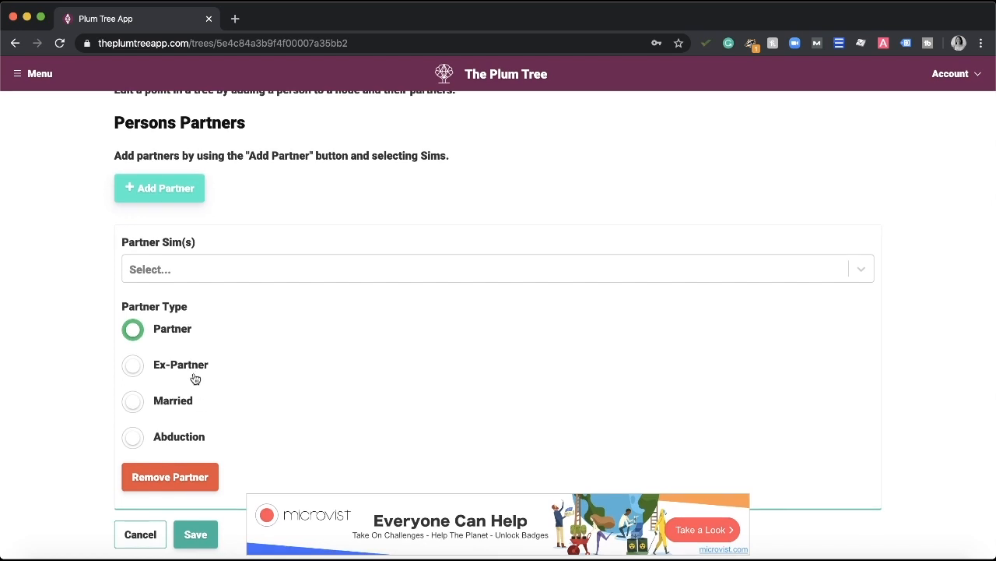
{"action": "left_click", "coordinate": [132, 401]}
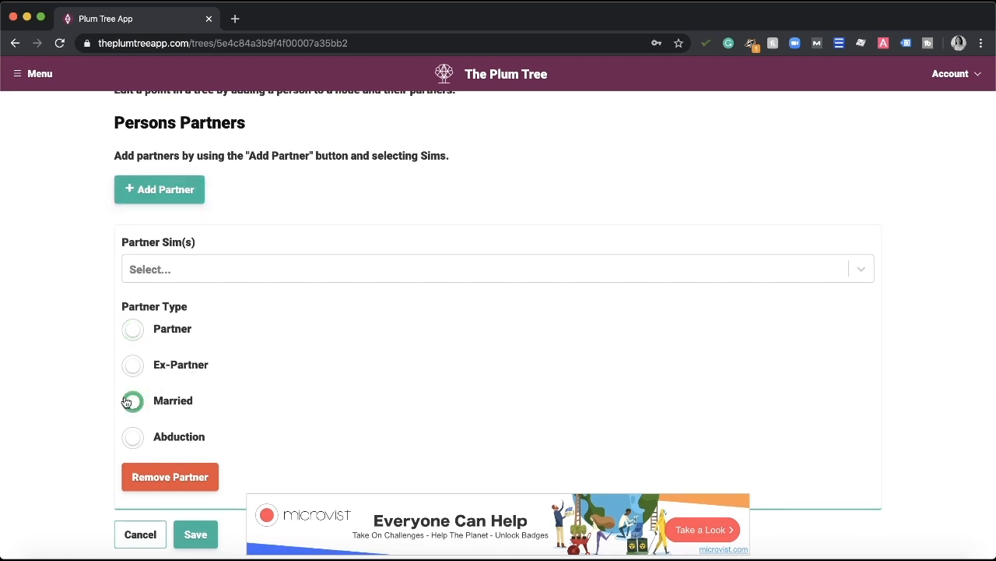
{"action": "left_click", "coordinate": [274, 270]}
{"action": "left_click", "coordinate": [268, 331]}
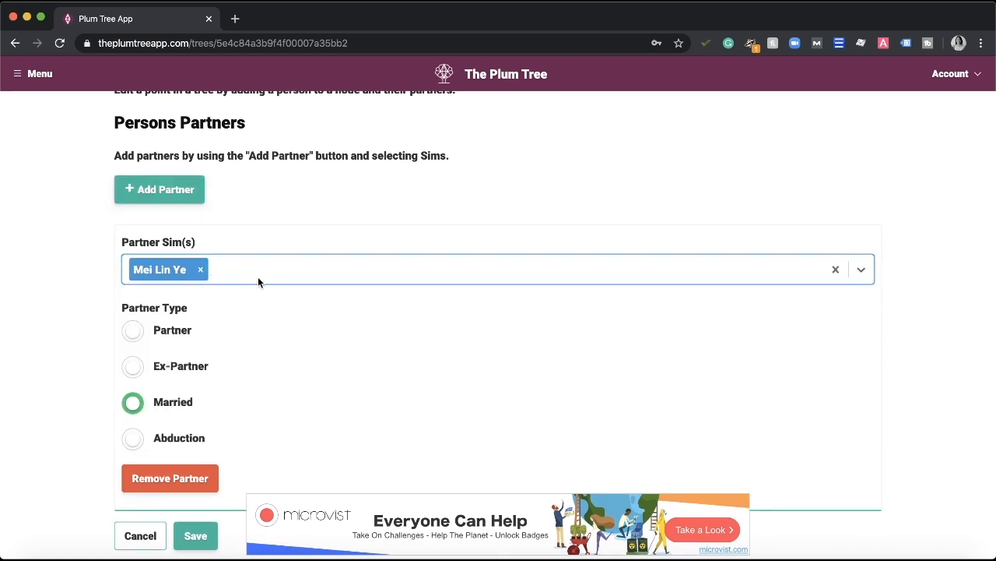
- Save the father's partner details and close the node editor to return to the tree
{"action": "scroll", "coordinate": [271, 342], "scroll_direction": "down", "scroll_amount": 1}
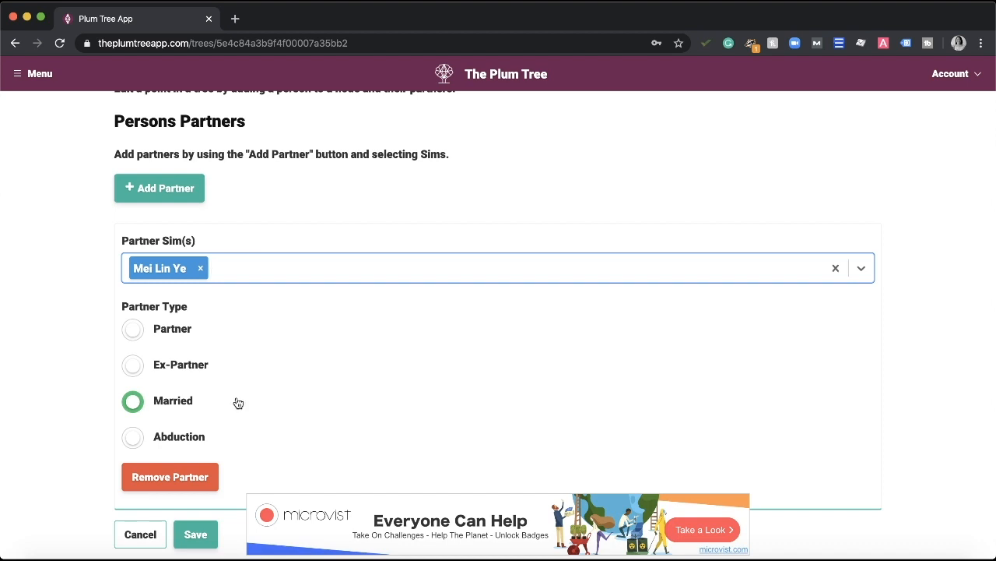
{"action": "left_click", "coordinate": [194, 534]}
{"action": "scroll", "coordinate": [312, 403], "scroll_direction": "down", "scroll_amount": 2}
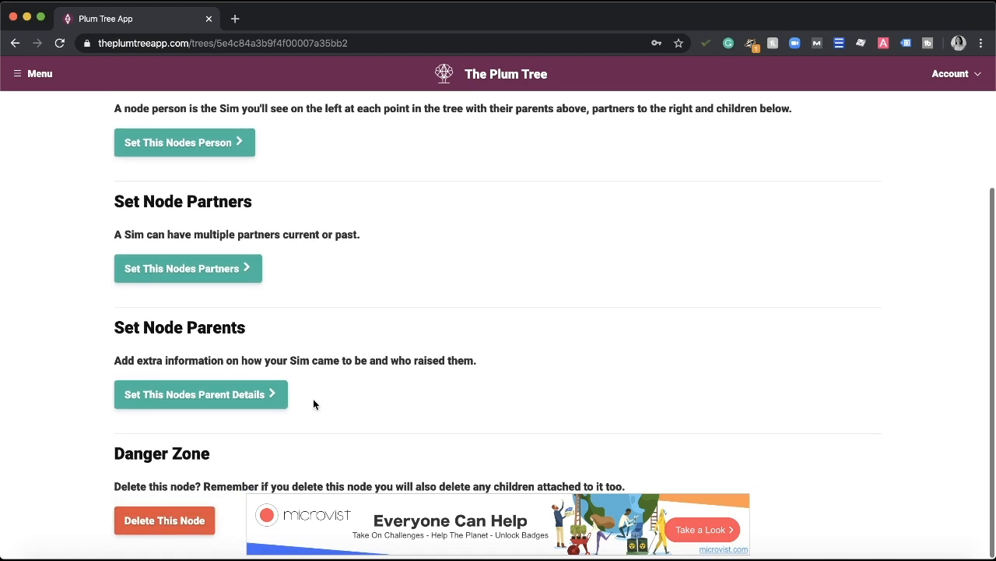
{"action": "scroll", "coordinate": [313, 403], "scroll_direction": "up", "scroll_amount": 3}
{"action": "left_click", "coordinate": [847, 113]}
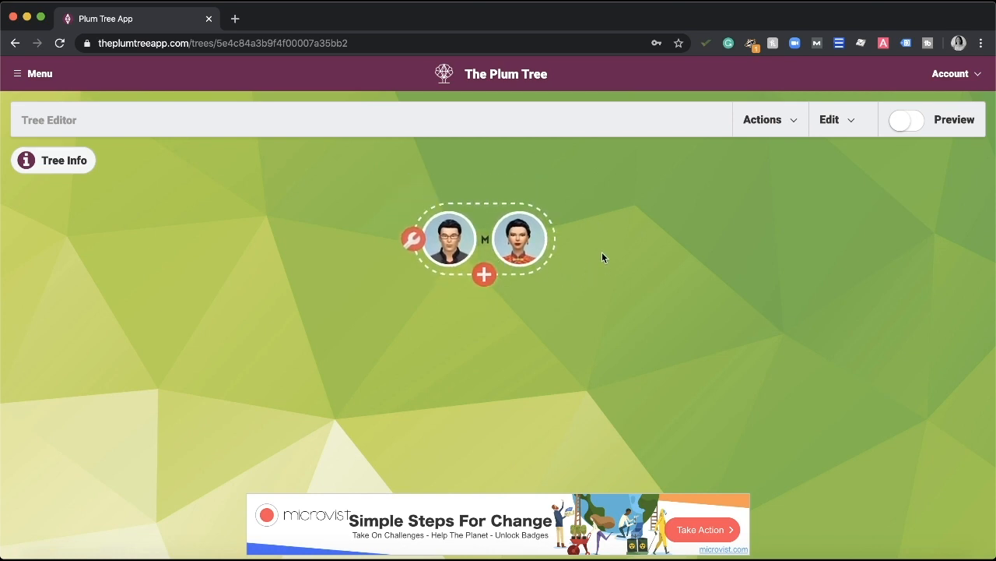
- Add a child node below the married couple and save the son as its node person
{"action": "left_click", "coordinate": [495, 274]}
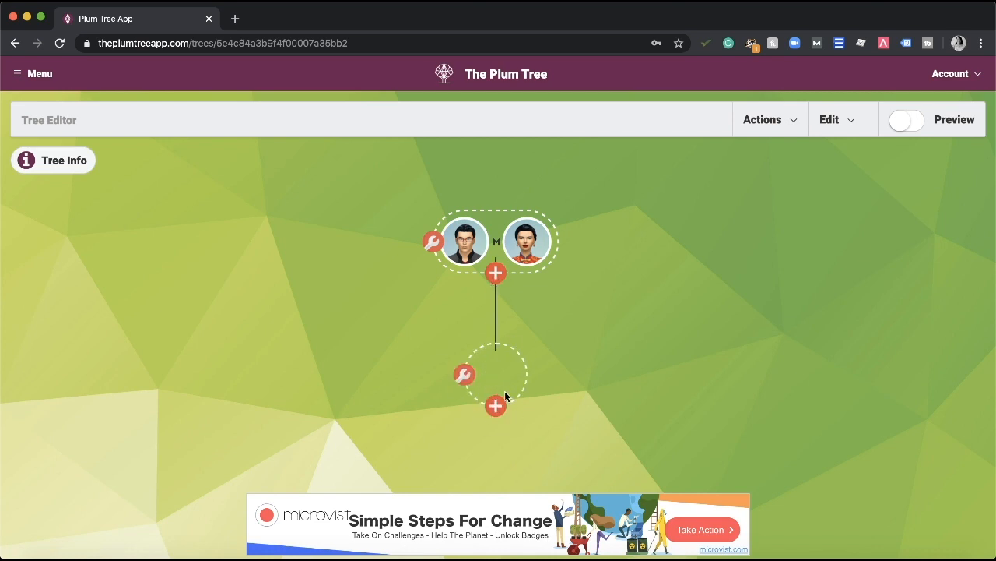
{"action": "left_click", "coordinate": [465, 375]}
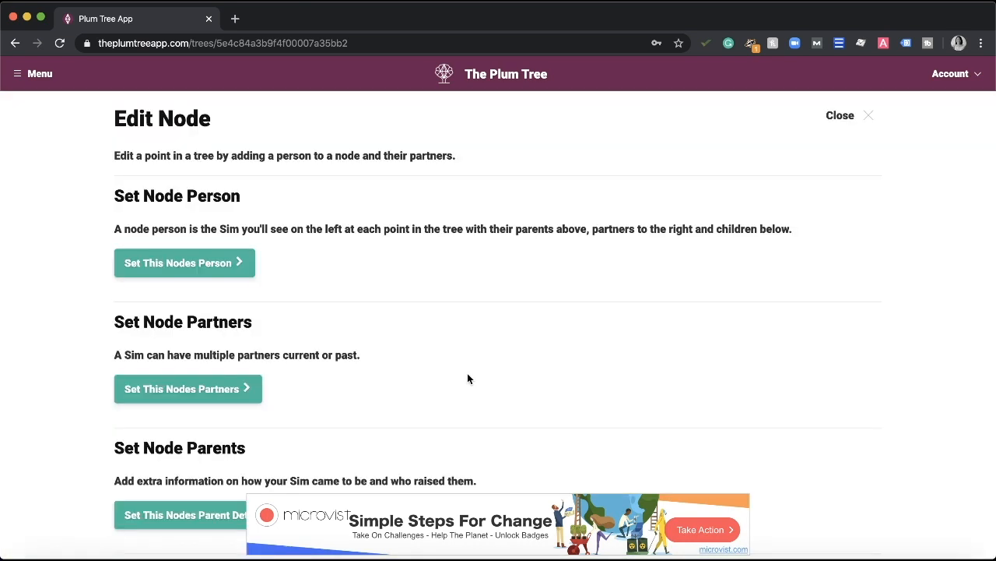
{"action": "left_click", "coordinate": [239, 266]}
{"action": "left_click", "coordinate": [262, 326]}
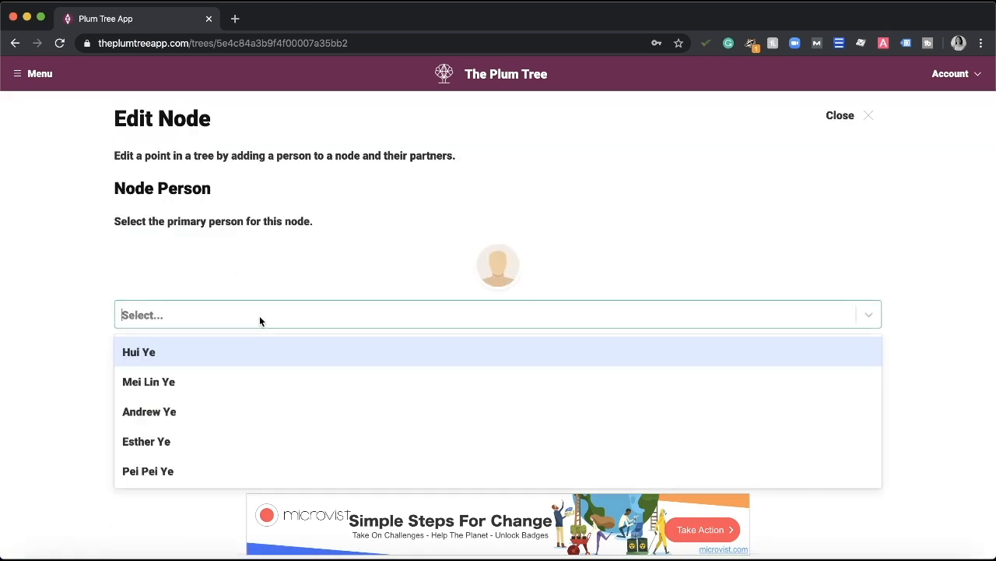
{"action": "type", "text": "an"}
{"action": "key", "text": "Return"}
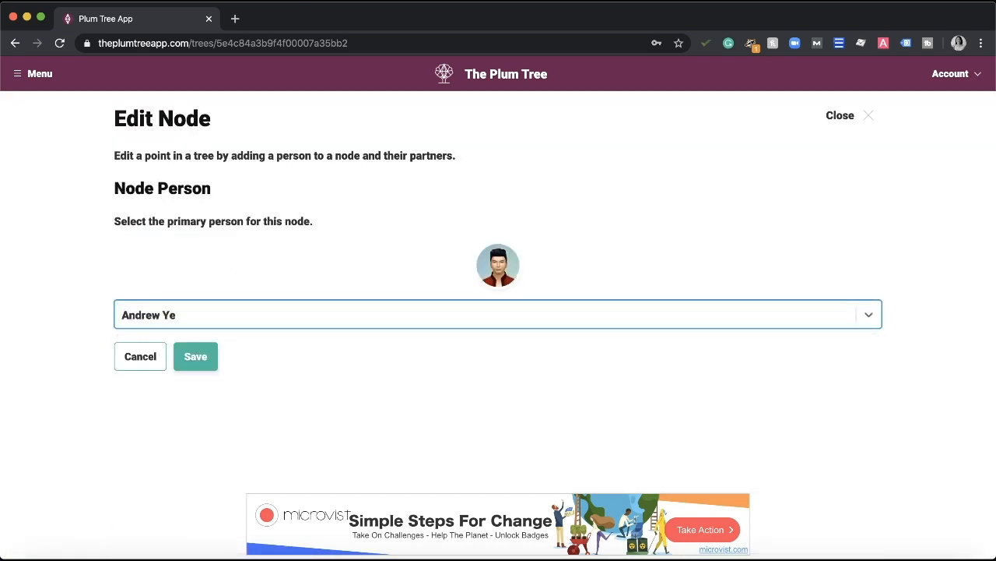
{"action": "left_click", "coordinate": [202, 355]}
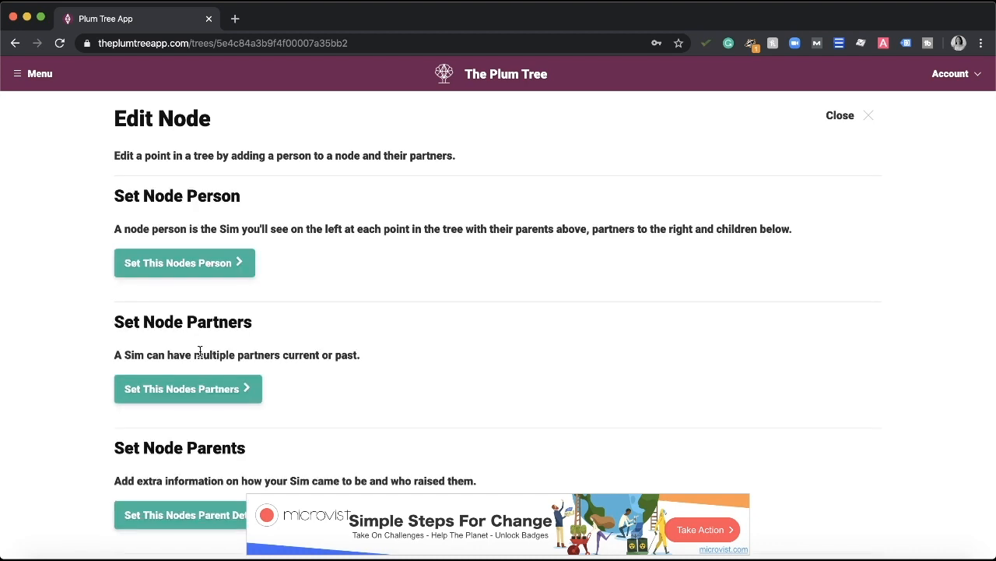
- Save the father and mother as the son's biological parents, keeping the WooHoo conception, and return to the tree
{"action": "scroll", "coordinate": [300, 337], "scroll_direction": "down", "scroll_amount": 2}
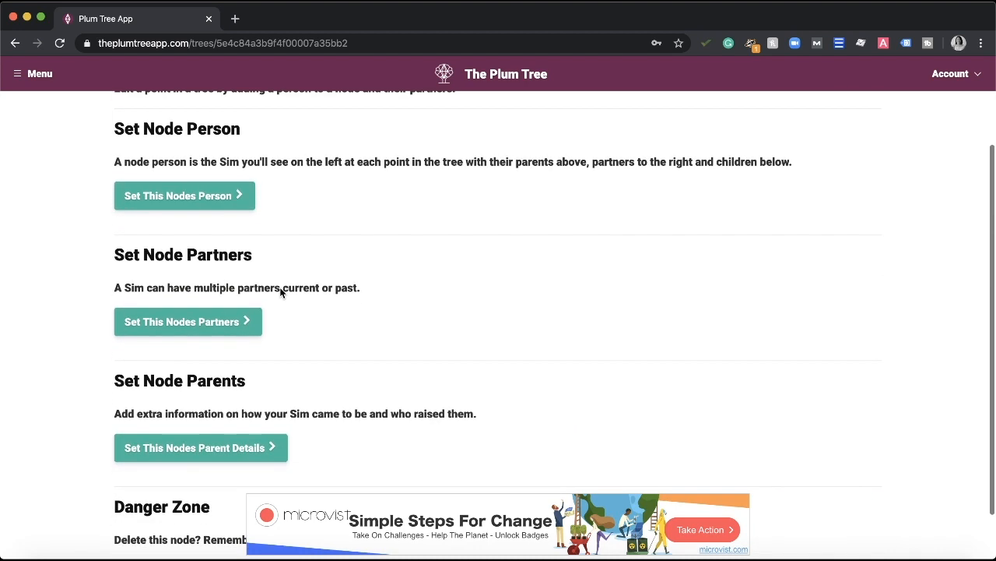
{"action": "scroll", "coordinate": [313, 317], "scroll_direction": "down", "scroll_amount": 1}
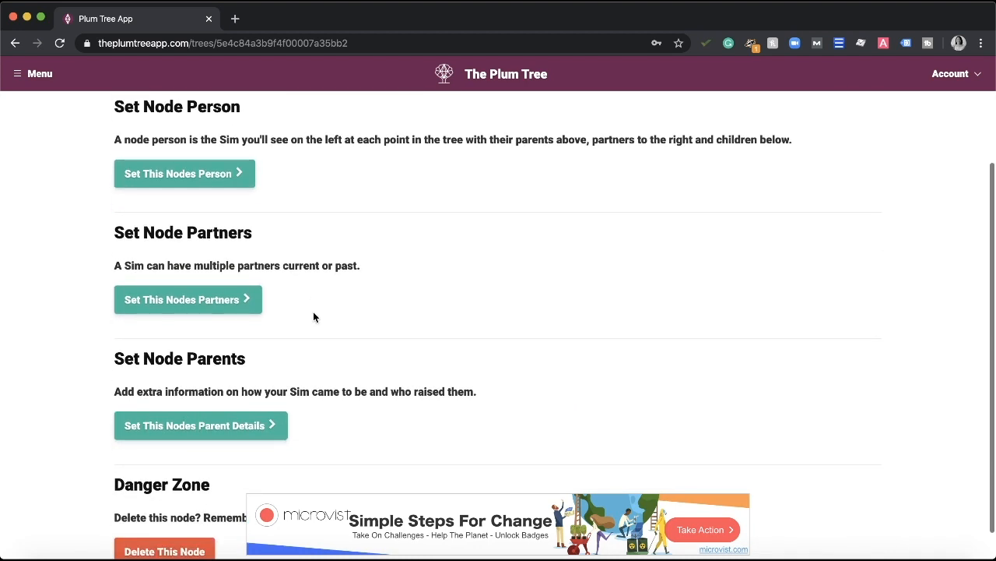
{"action": "left_click", "coordinate": [229, 426]}
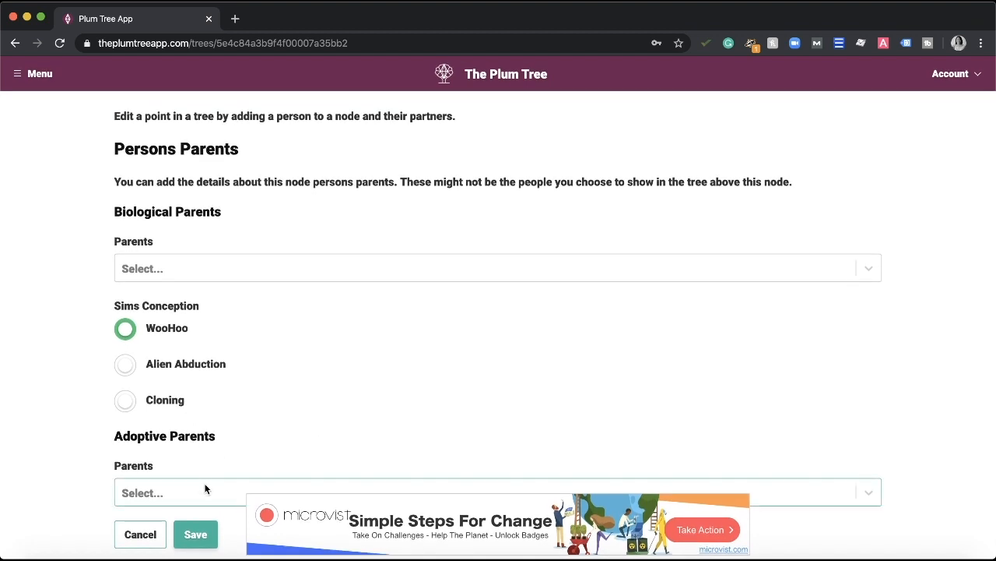
{"action": "scroll", "coordinate": [242, 389], "scroll_direction": "up", "scroll_amount": 1}
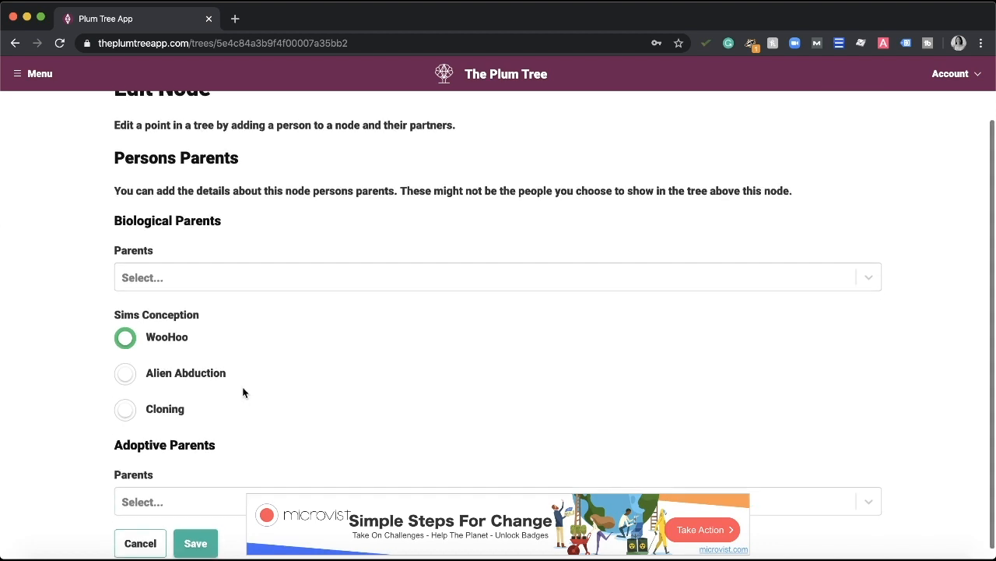
{"action": "left_click", "coordinate": [216, 284]}
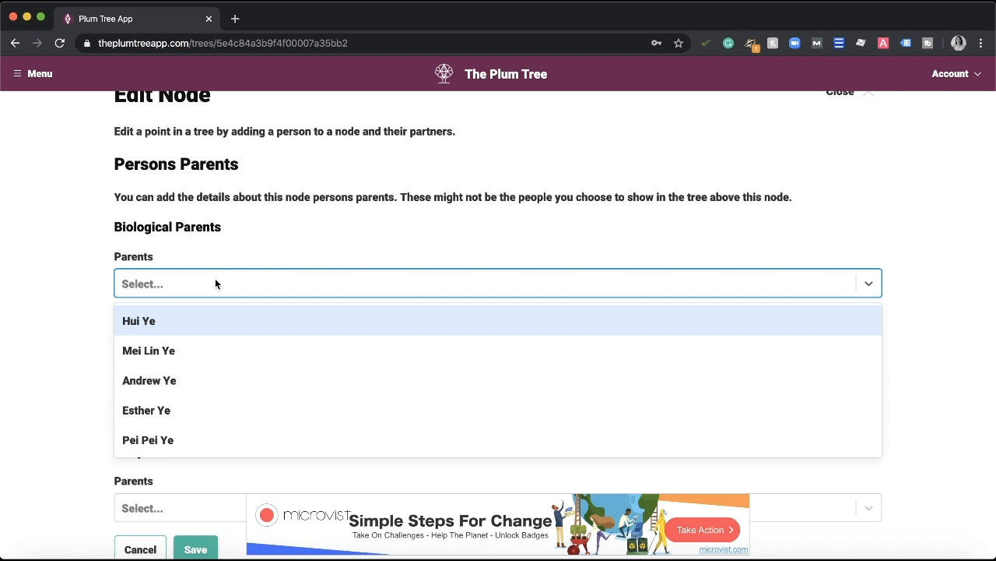
{"action": "left_click", "coordinate": [213, 320]}
{"action": "left_click", "coordinate": [222, 288]}
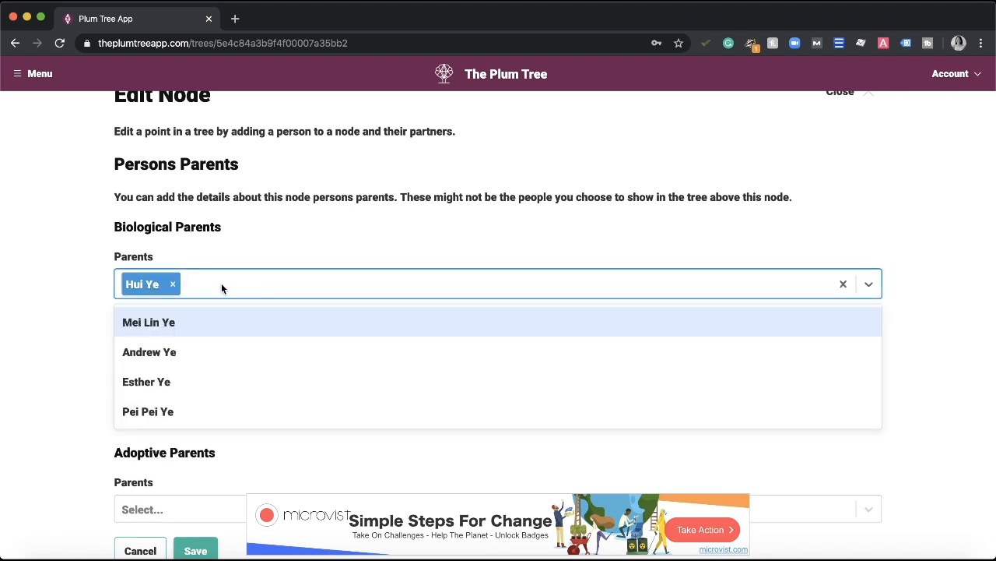
{"action": "left_click", "coordinate": [221, 321]}
{"action": "scroll", "coordinate": [267, 360], "scroll_direction": "down", "scroll_amount": 1}
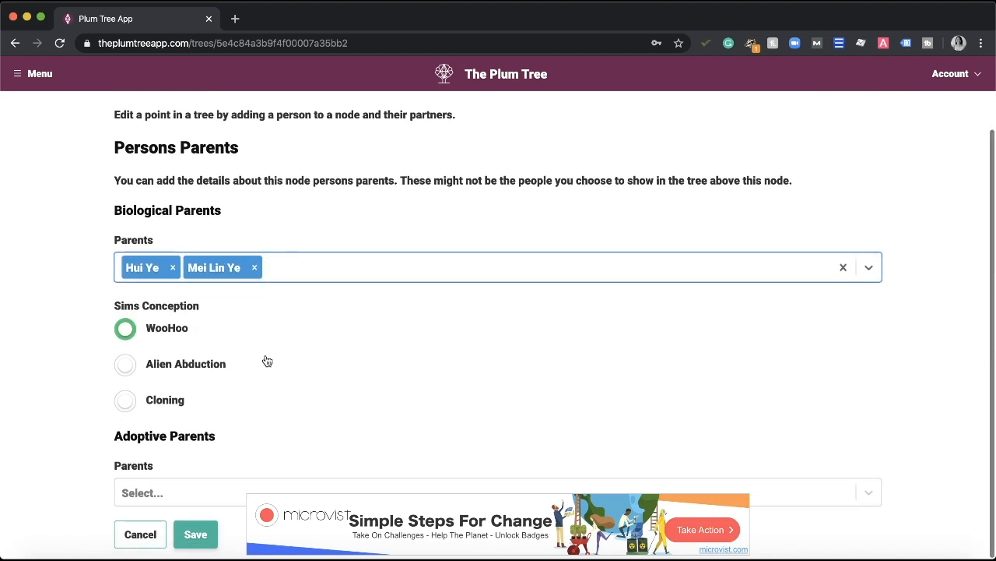
{"action": "left_click", "coordinate": [195, 535]}
{"action": "scroll", "coordinate": [433, 288], "scroll_direction": "up", "scroll_amount": 2}
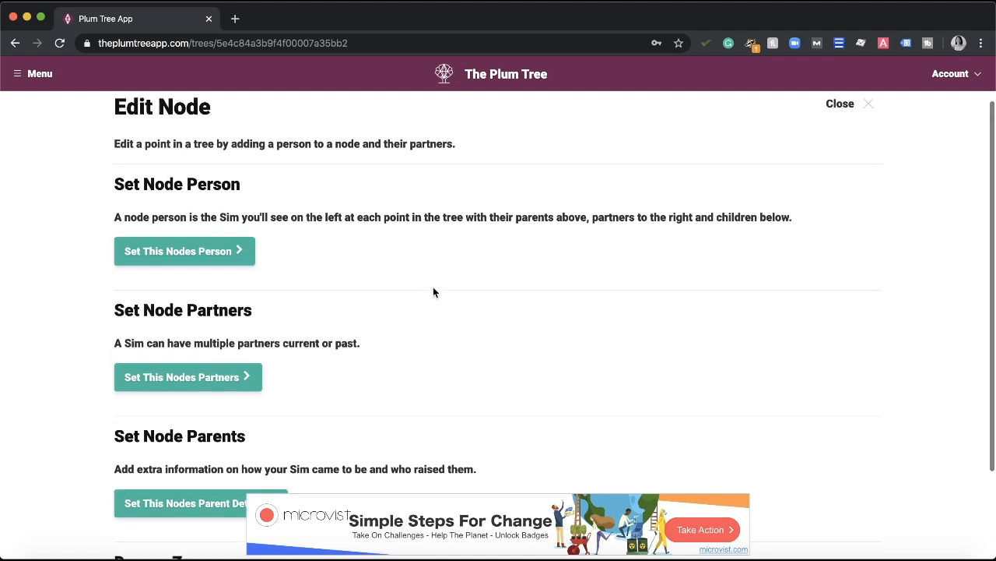
{"action": "left_click", "coordinate": [861, 109]}
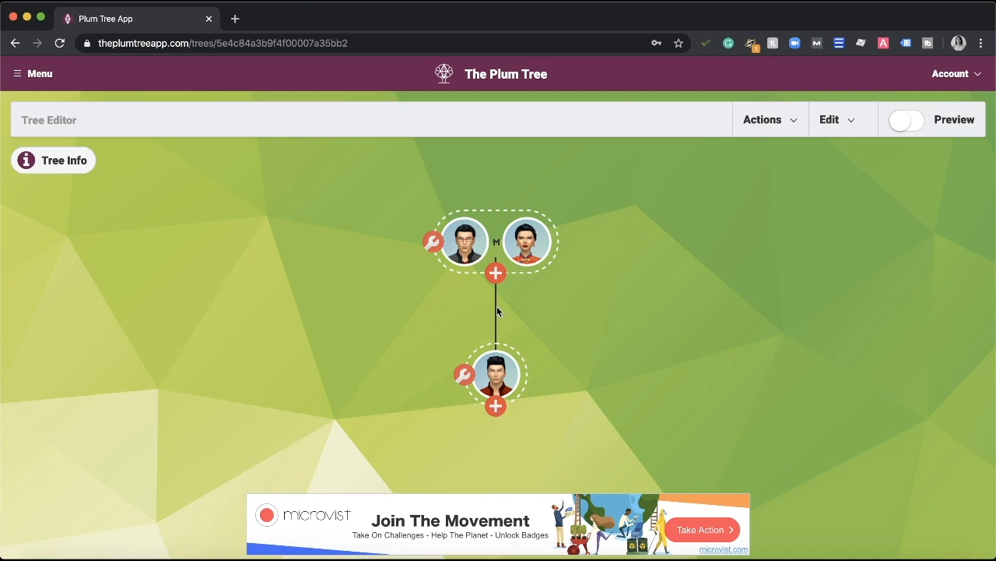
- Add a second child node below the married couple and save the daughter as its node person
{"action": "left_click", "coordinate": [497, 282]}
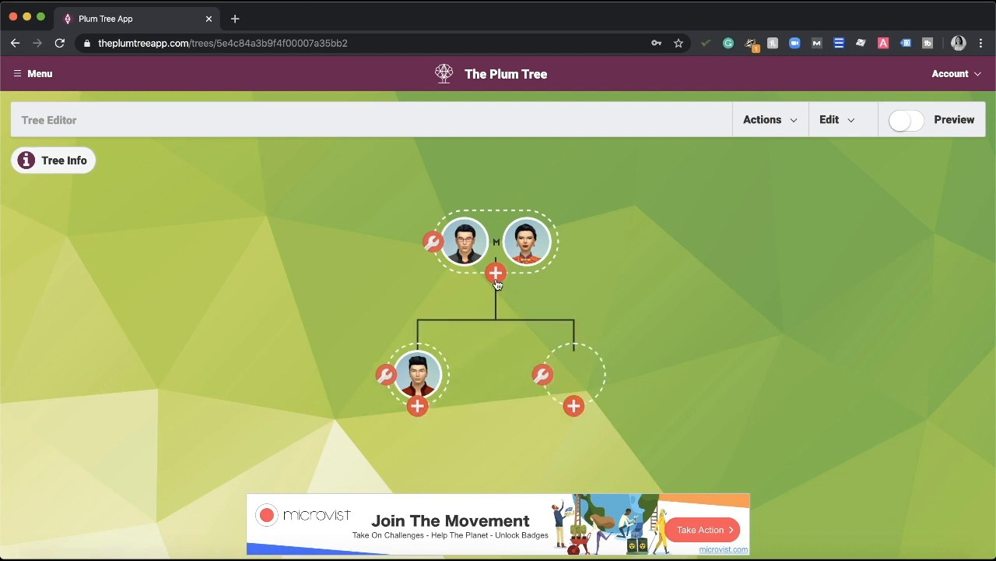
{"action": "left_click", "coordinate": [544, 375]}
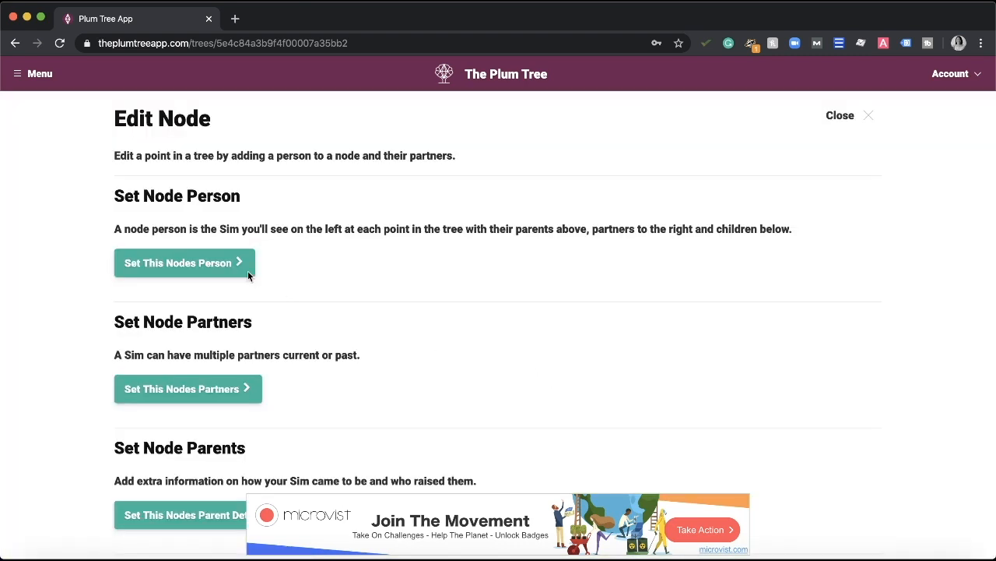
{"action": "left_click", "coordinate": [221, 263]}
{"action": "left_click", "coordinate": [207, 315]}
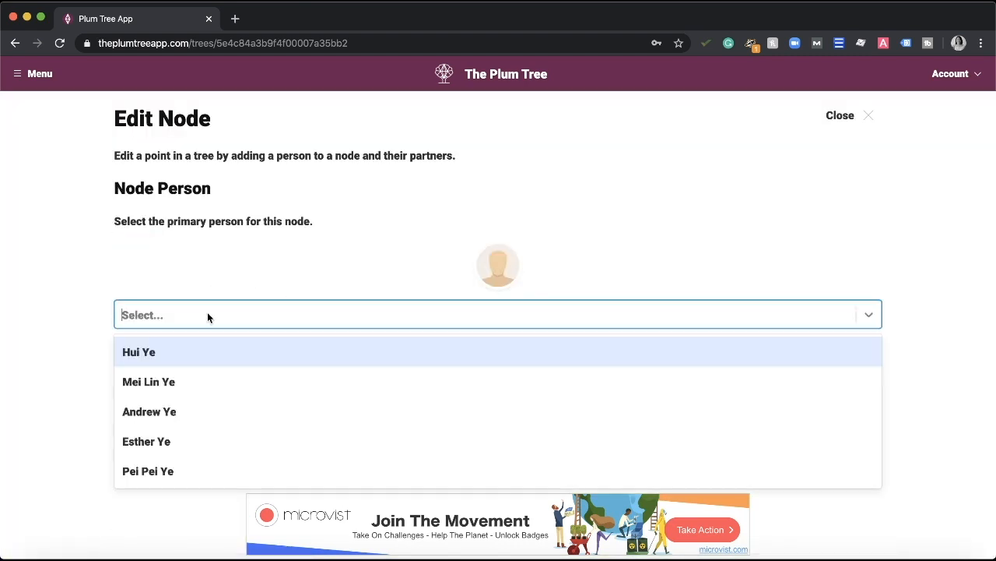
{"action": "left_click", "coordinate": [196, 441]}
{"action": "left_click", "coordinate": [195, 356]}
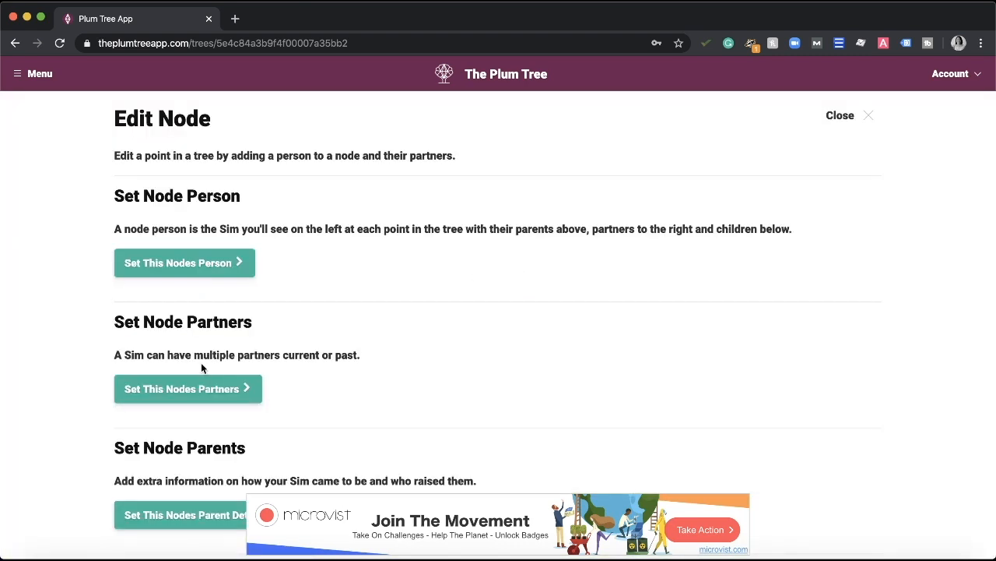
- Save the father and mother as the daughter's biological parents, keeping the WooHoo conception, and return to the tree
{"action": "scroll", "coordinate": [201, 362], "scroll_direction": "down", "scroll_amount": 3}
{"action": "left_click", "coordinate": [220, 432]}
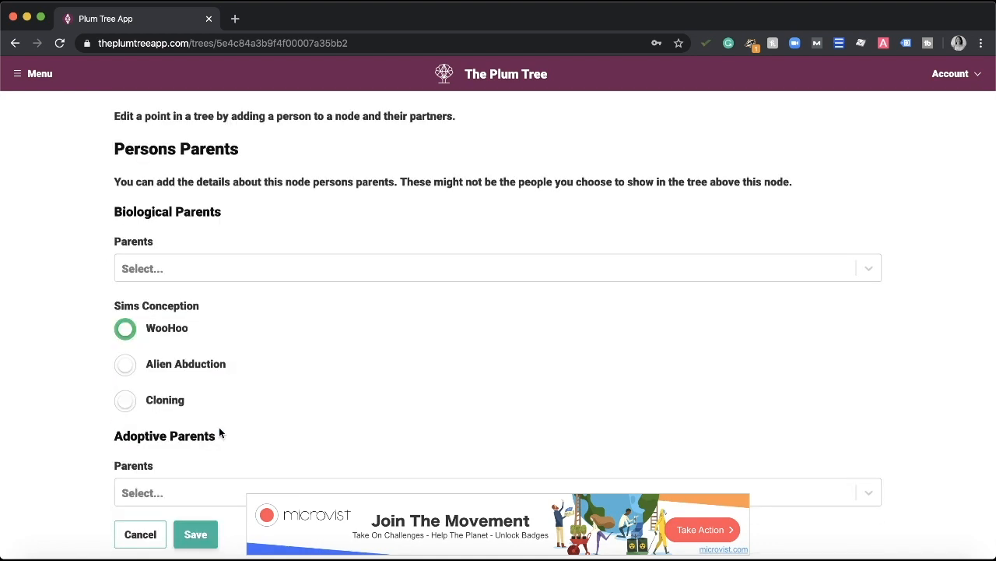
{"action": "left_click", "coordinate": [168, 263]}
{"action": "type", "text": "h"}
{"action": "left_click", "coordinate": [159, 301]}
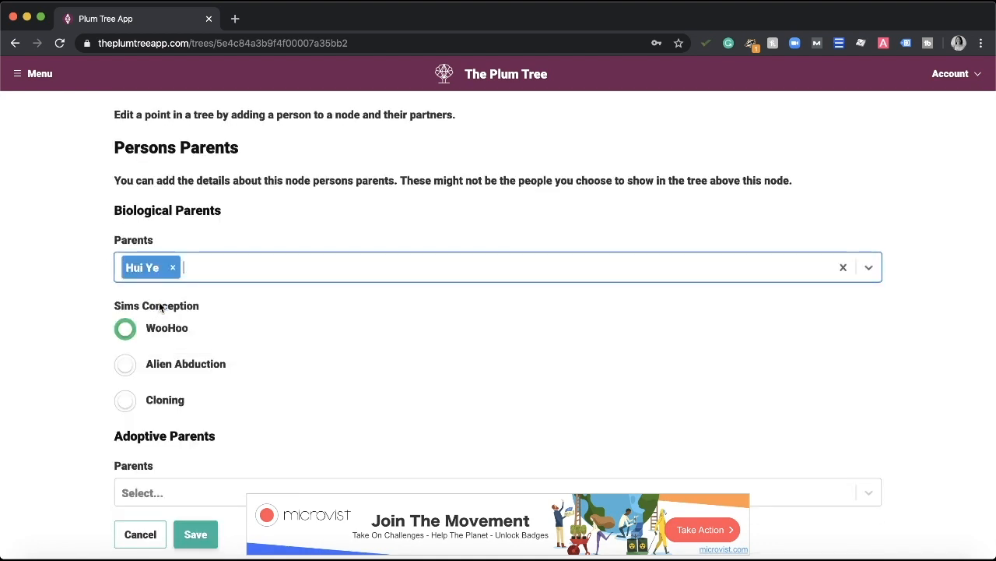
{"action": "type", "text": "me"}
{"action": "left_click", "coordinate": [205, 302]}
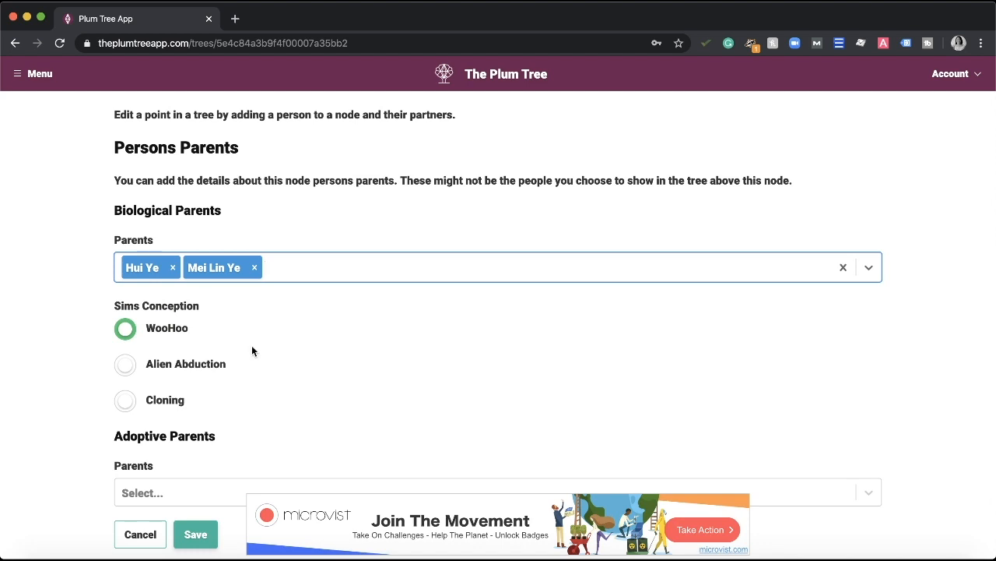
{"action": "left_click", "coordinate": [195, 534]}
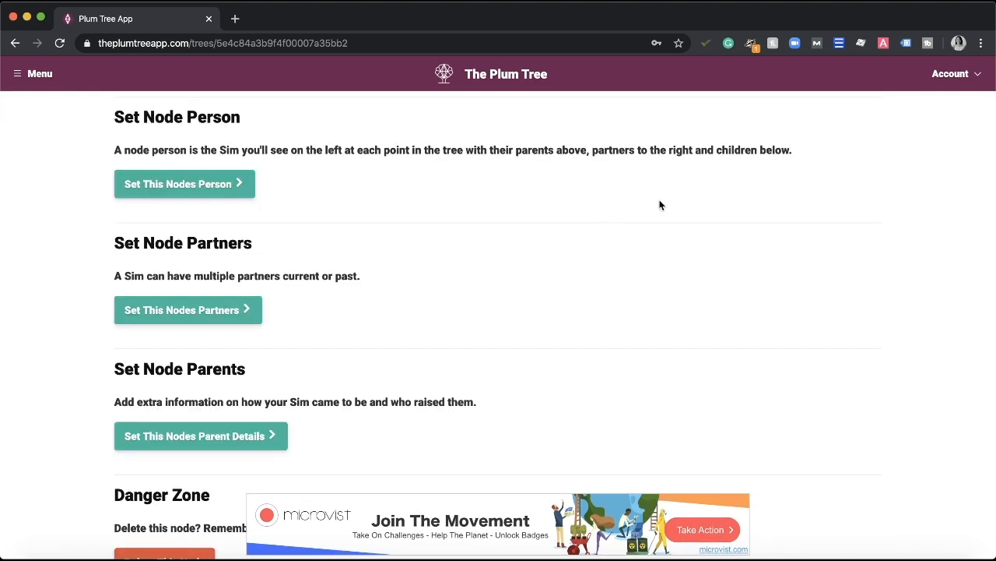
{"action": "scroll", "coordinate": [722, 182], "scroll_direction": "up", "scroll_amount": 3}
{"action": "left_click", "coordinate": [843, 116]}
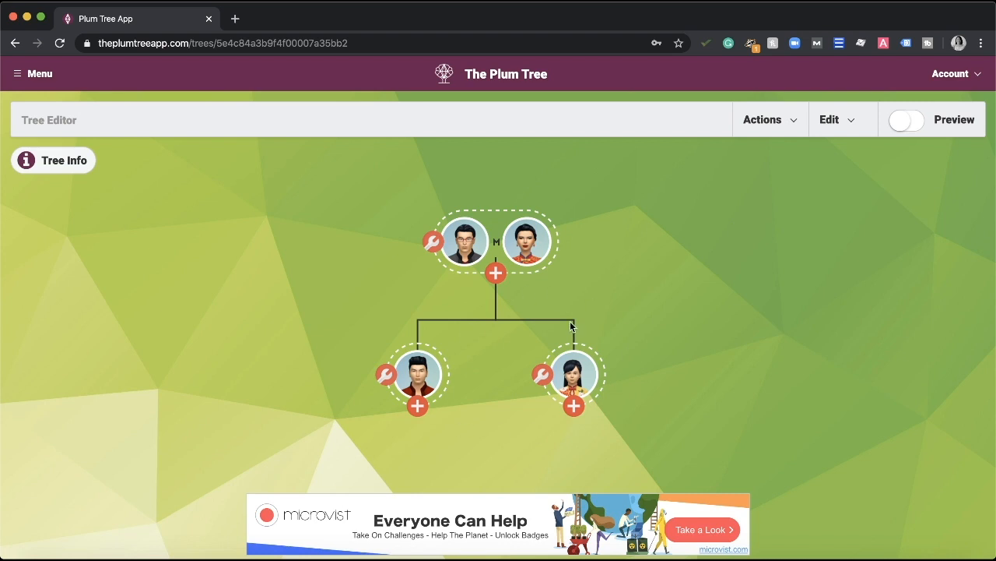
- Add a third child node below the couple, save the dog as its node person, and return to the tree
{"action": "left_click", "coordinate": [499, 277]}
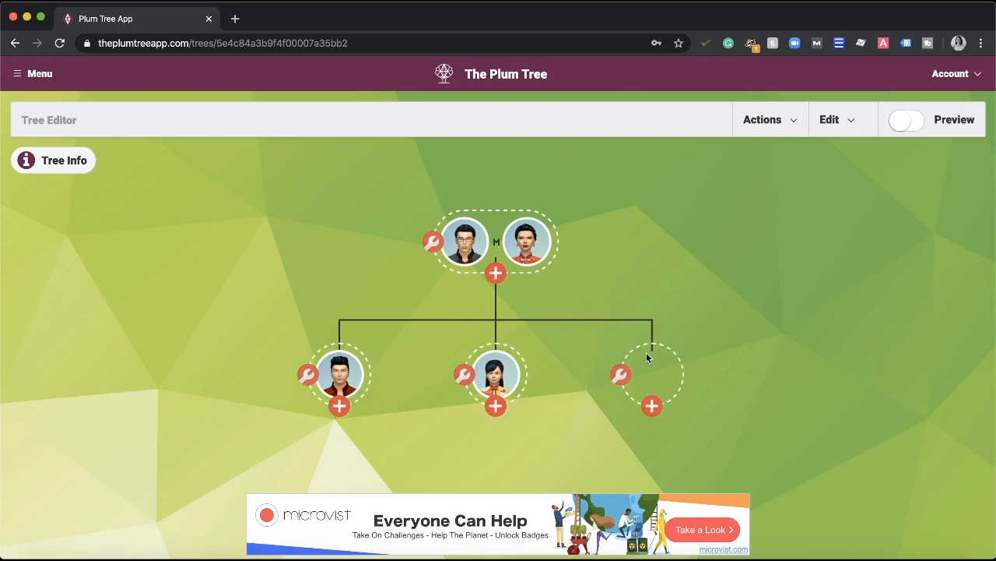
{"action": "left_click", "coordinate": [627, 378]}
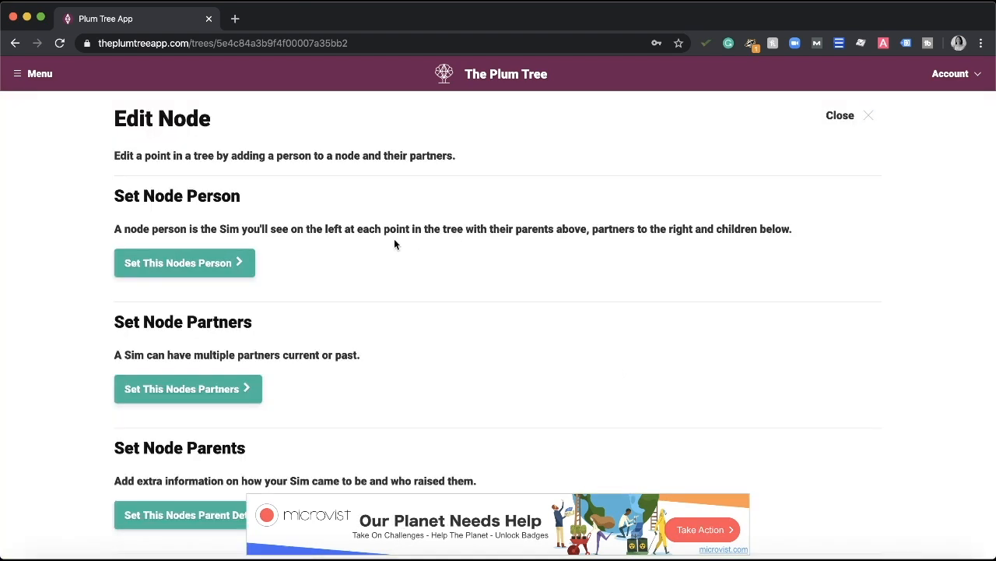
{"action": "left_click", "coordinate": [240, 252]}
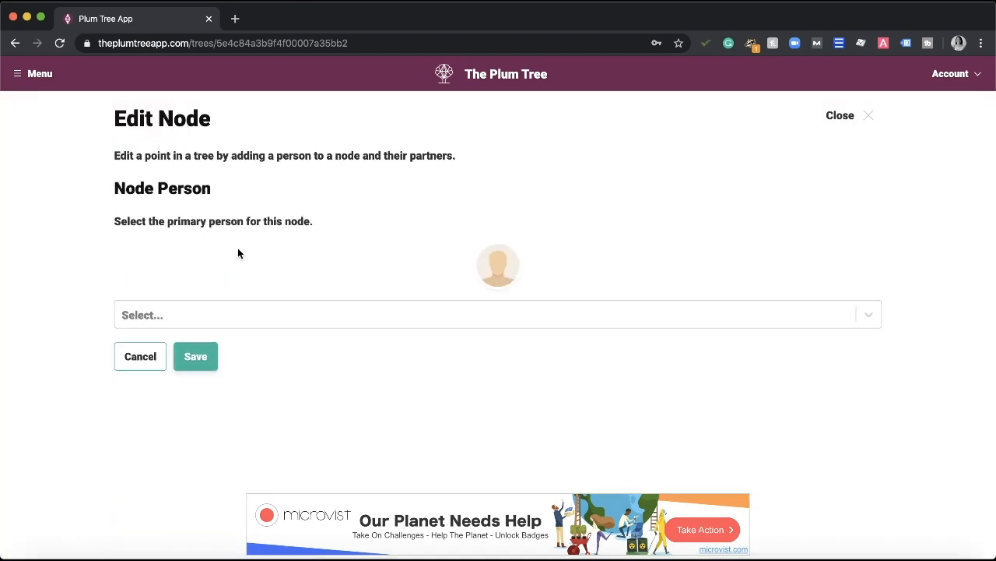
{"action": "left_click", "coordinate": [231, 316]}
{"action": "left_click", "coordinate": [188, 467]}
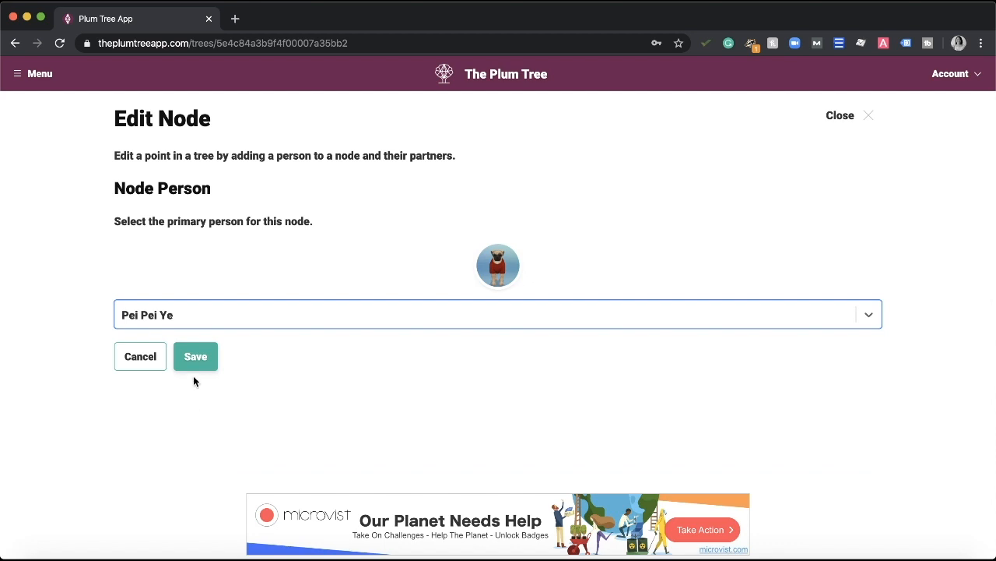
{"action": "left_click", "coordinate": [201, 357]}
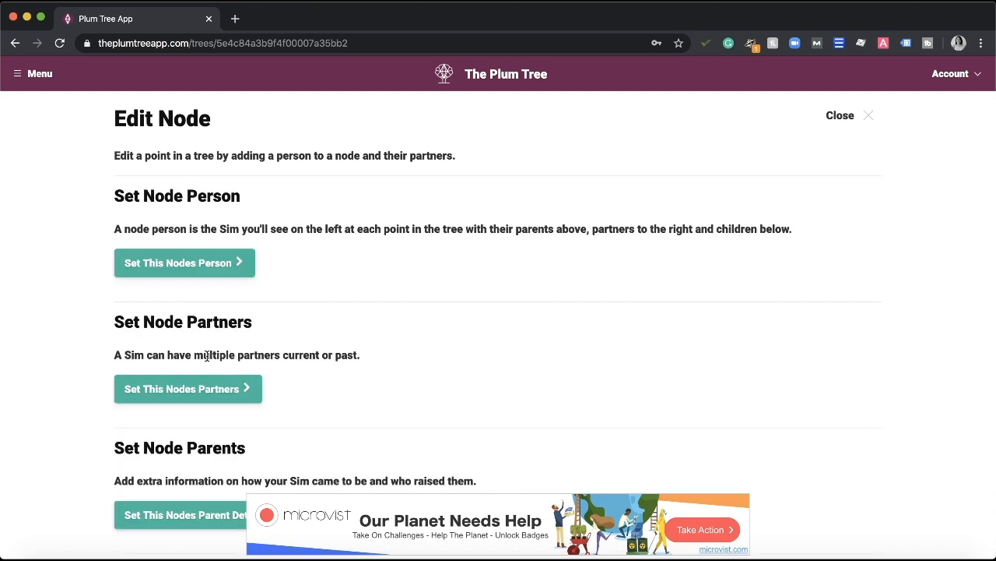
{"action": "scroll", "coordinate": [471, 334], "scroll_direction": "down", "scroll_amount": 3}
{"action": "scroll", "coordinate": [471, 334], "scroll_direction": "up", "scroll_amount": 3}
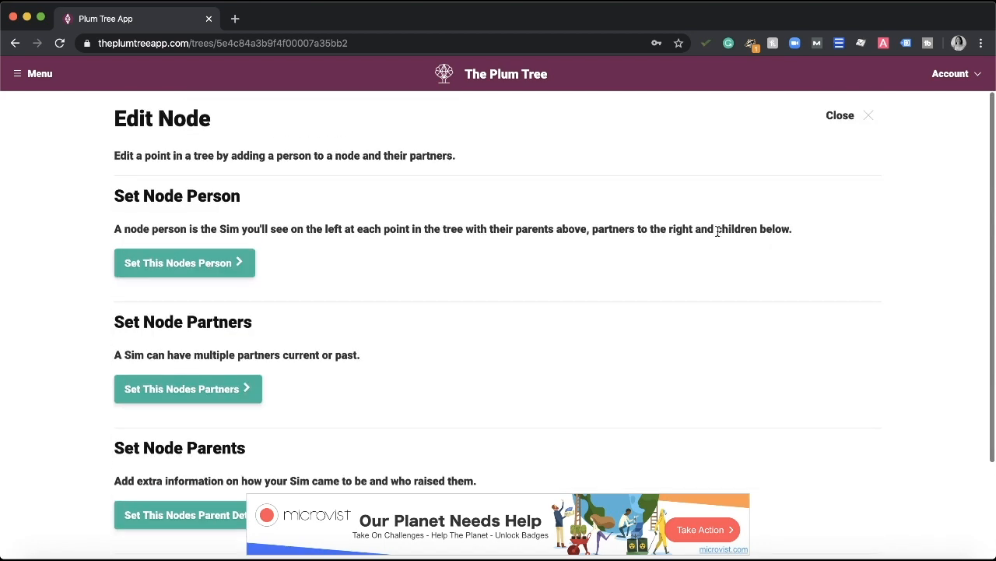
{"action": "left_click", "coordinate": [834, 118]}
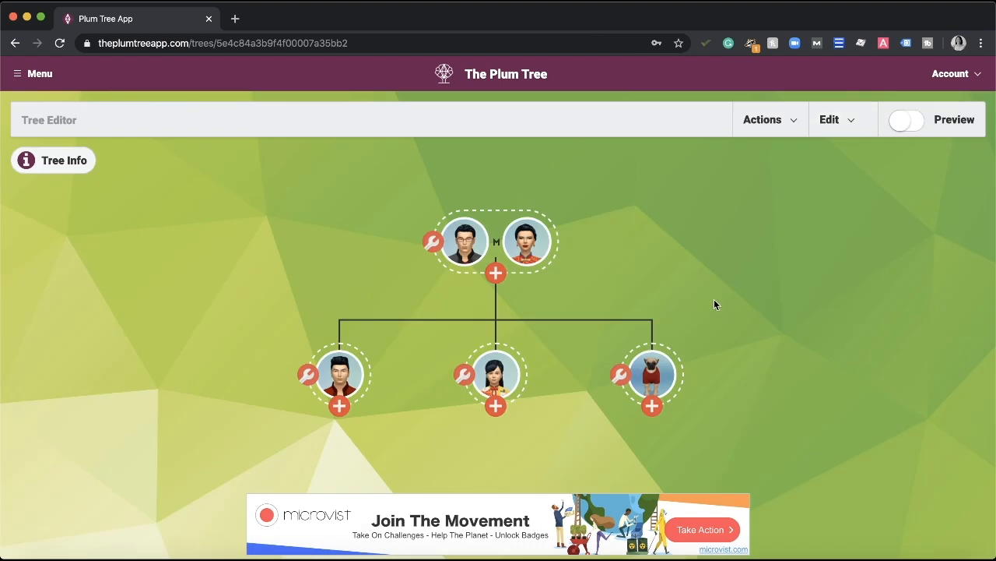
{"action": "left_click_drag", "start_coordinate": [713, 299], "coordinate": [674, 295]}
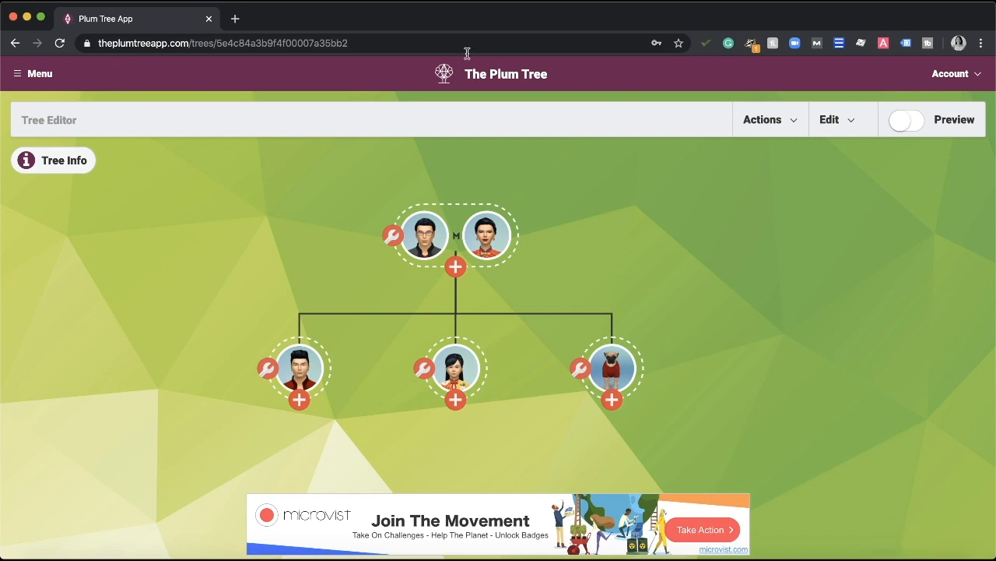
{"action": "left_click", "coordinate": [43, 74]}
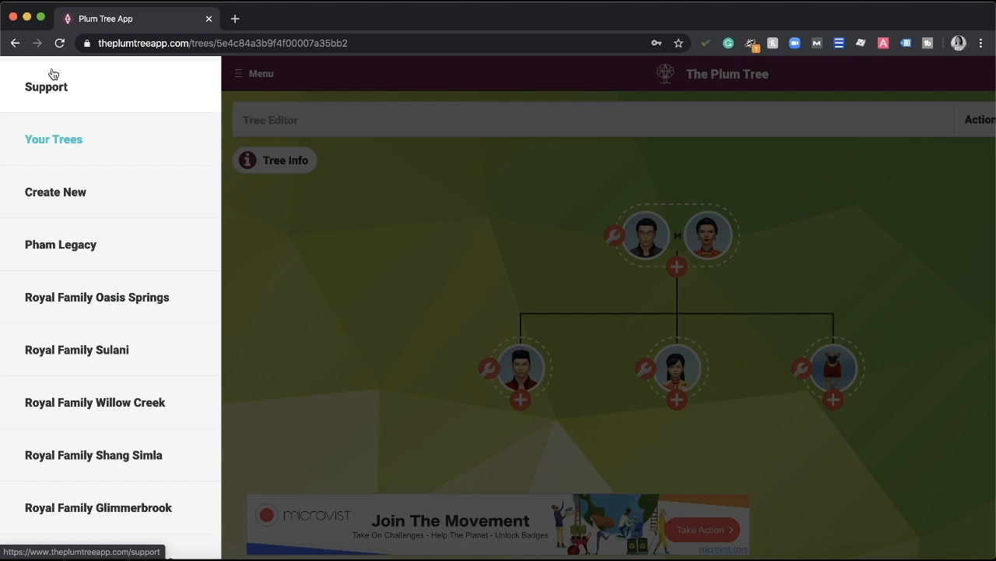
{"action": "left_click", "coordinate": [325, 206]}
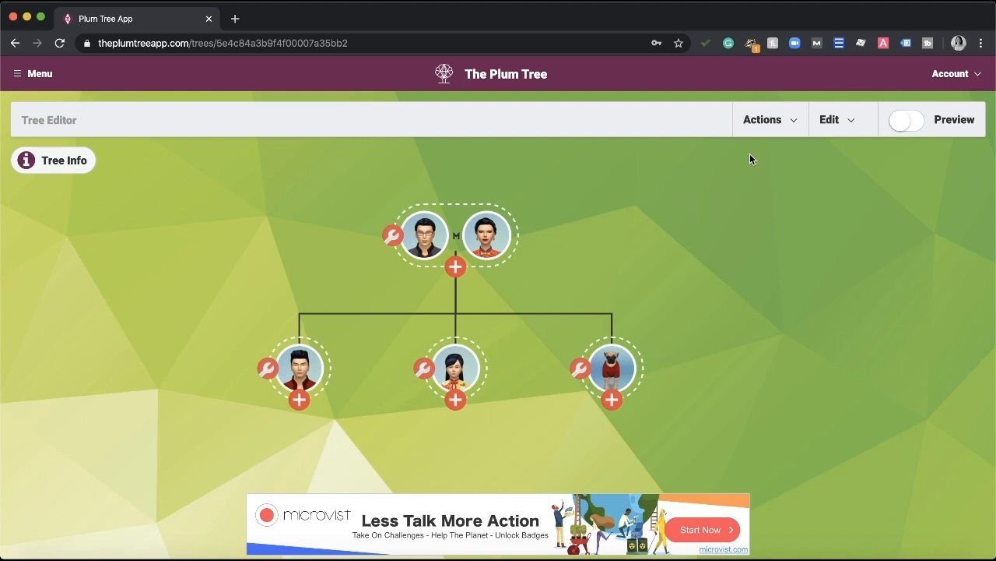
- Save the tree and publish it with Is Public and Display in Gallery enabled
{"action": "left_click", "coordinate": [762, 131]}
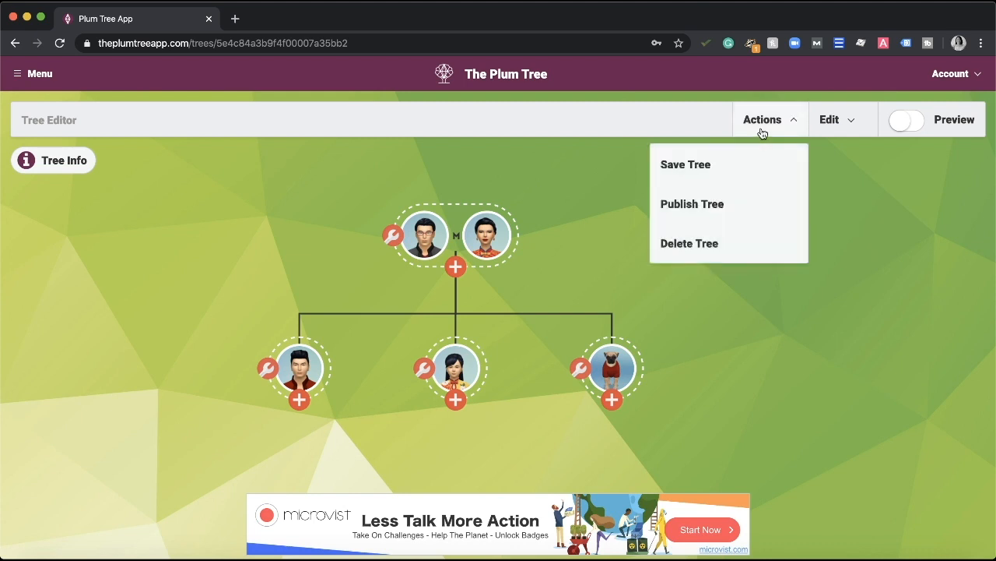
{"action": "left_click", "coordinate": [722, 169]}
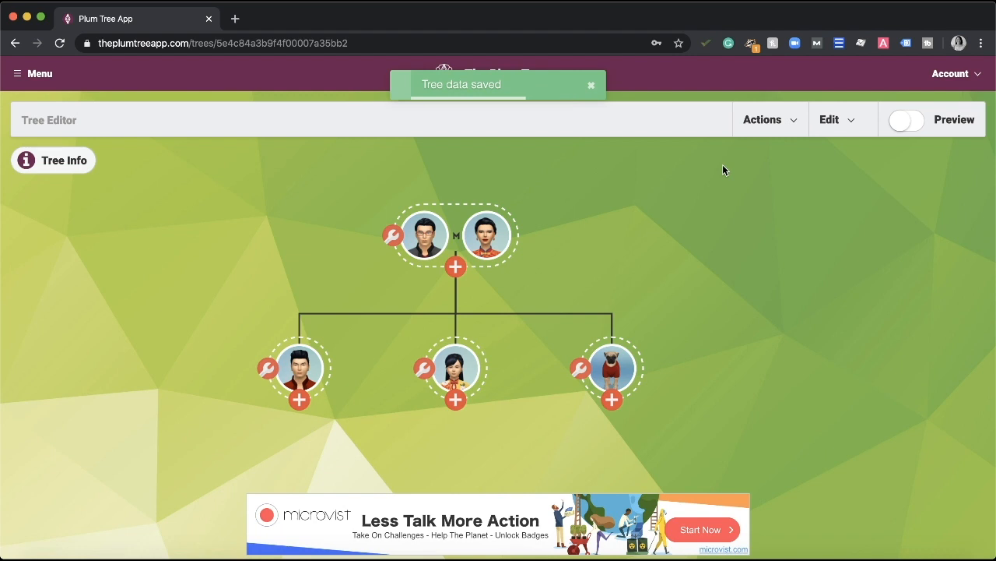
{"action": "left_click", "coordinate": [768, 131]}
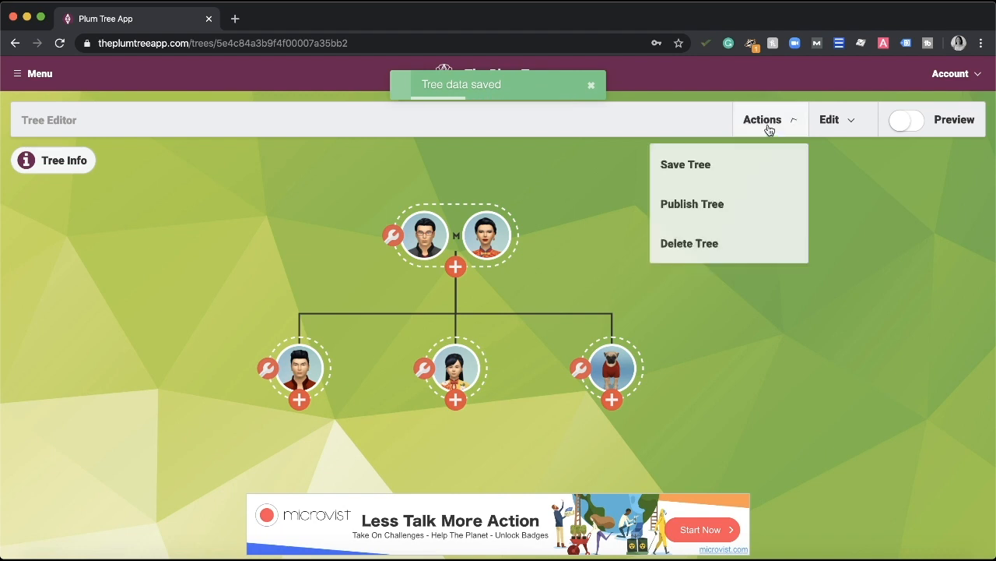
{"action": "left_click", "coordinate": [735, 201]}
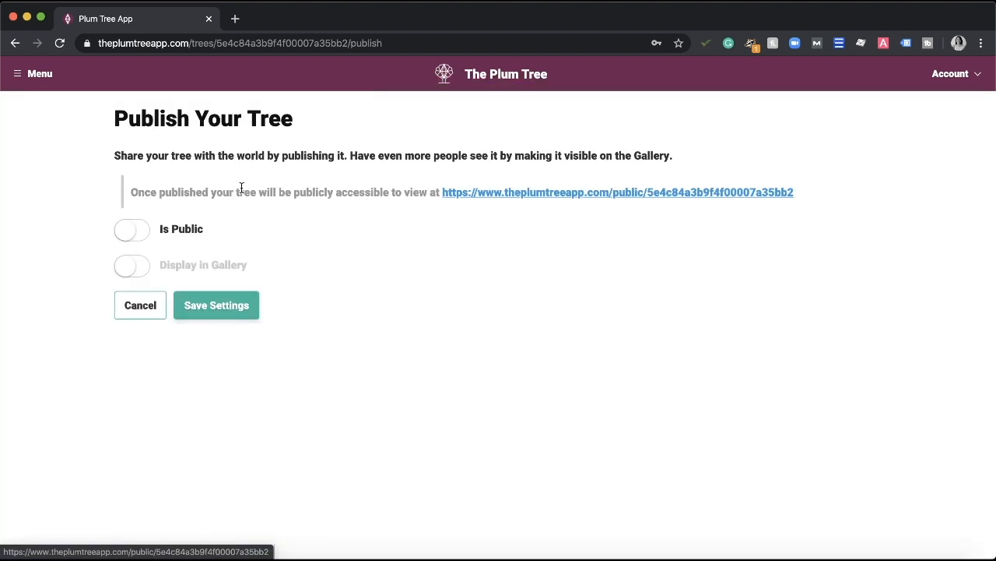
{"action": "left_click", "coordinate": [136, 233]}
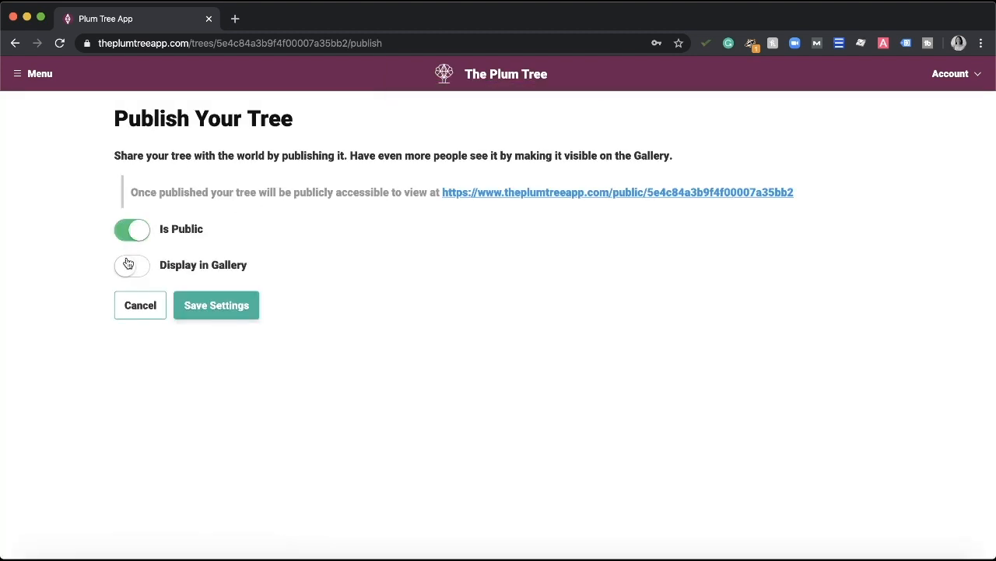
{"action": "left_click", "coordinate": [128, 264]}
{"action": "left_click", "coordinate": [210, 308]}
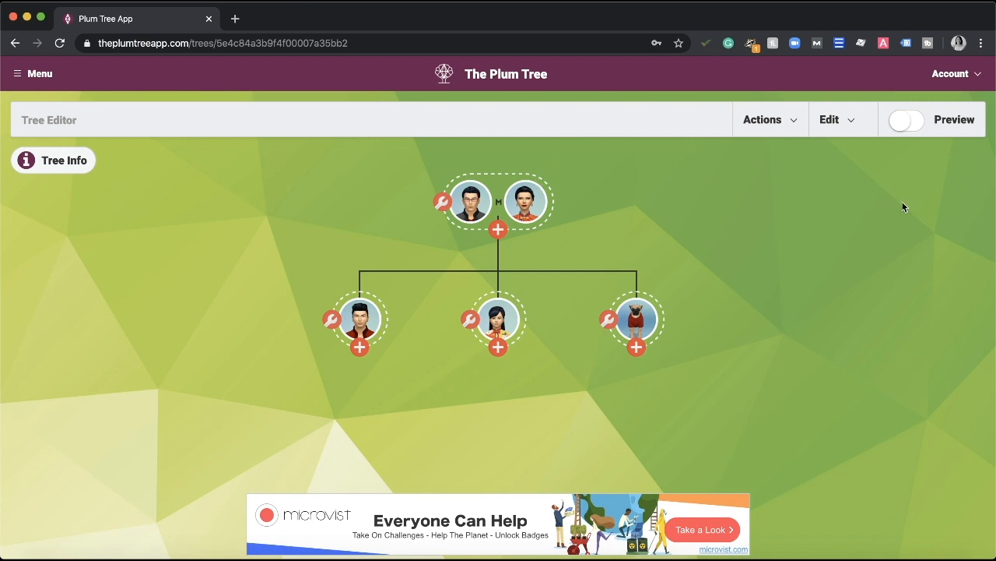
- Switch the tree to preview mode and review the father's profile, including his traits, aspirations and job title
{"action": "left_click", "coordinate": [903, 134]}
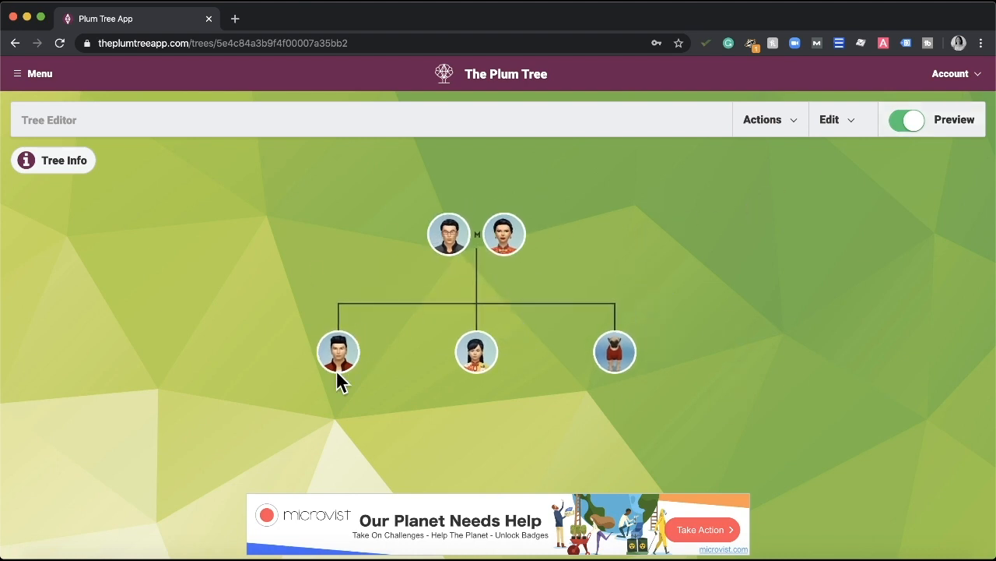
{"action": "left_click", "coordinate": [443, 241]}
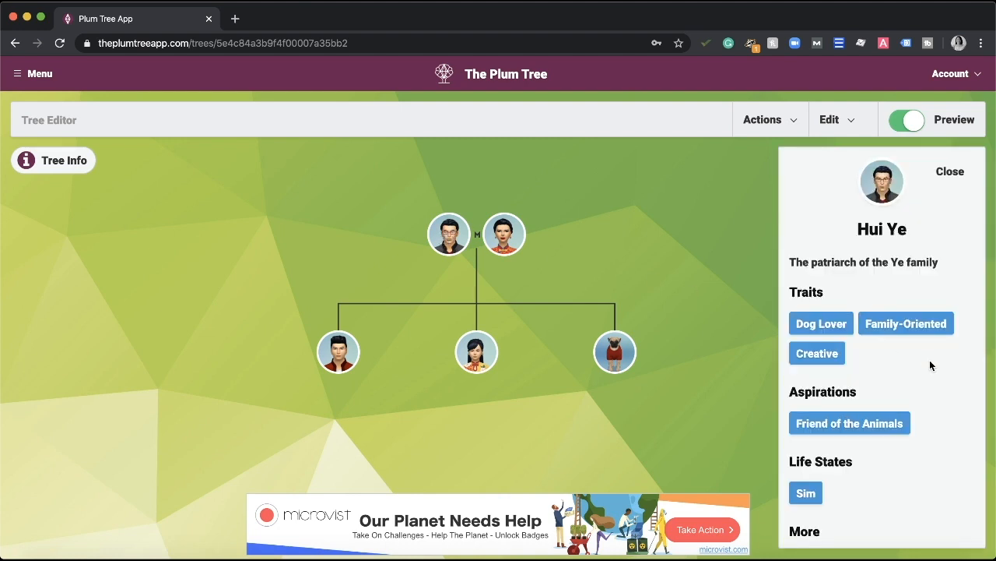
{"action": "scroll", "coordinate": [927, 363], "scroll_direction": "down", "scroll_amount": 2}
{"action": "scroll", "coordinate": [925, 365], "scroll_direction": "up", "scroll_amount": 2}
{"action": "scroll", "coordinate": [925, 365], "scroll_direction": "down", "scroll_amount": 2}
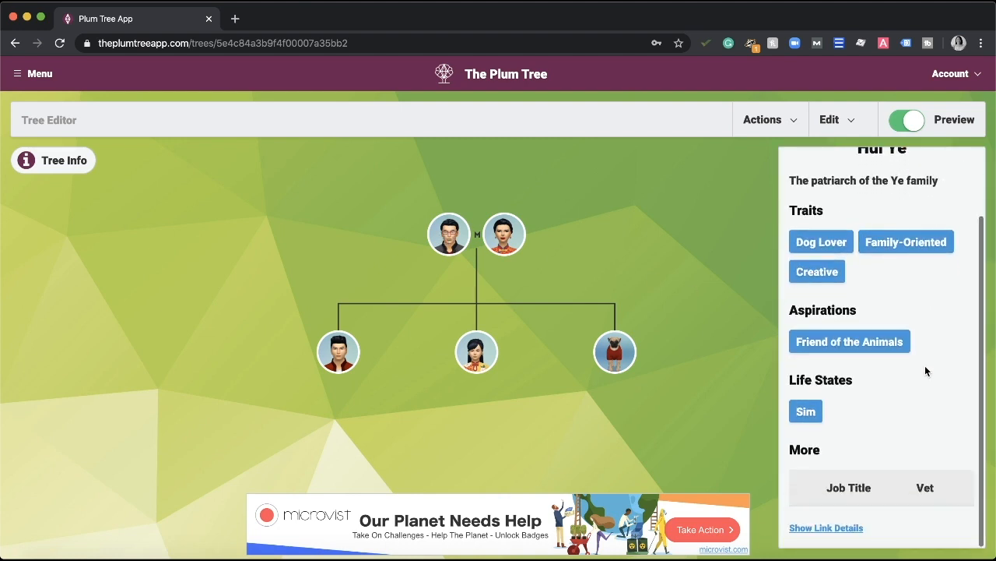
{"action": "scroll", "coordinate": [922, 340], "scroll_direction": "up", "scroll_amount": 2}
{"action": "left_click", "coordinate": [941, 178]}
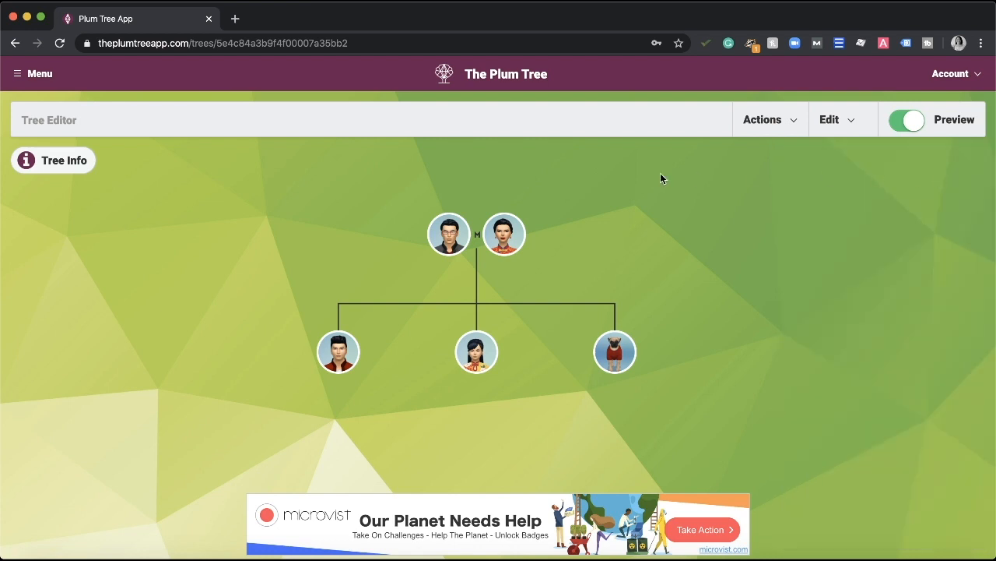
- Review the mother's profile in the preview, from her description to her job title, and close it
{"action": "left_click", "coordinate": [506, 239]}
{"action": "scroll", "coordinate": [853, 281], "scroll_direction": "down", "scroll_amount": 2}
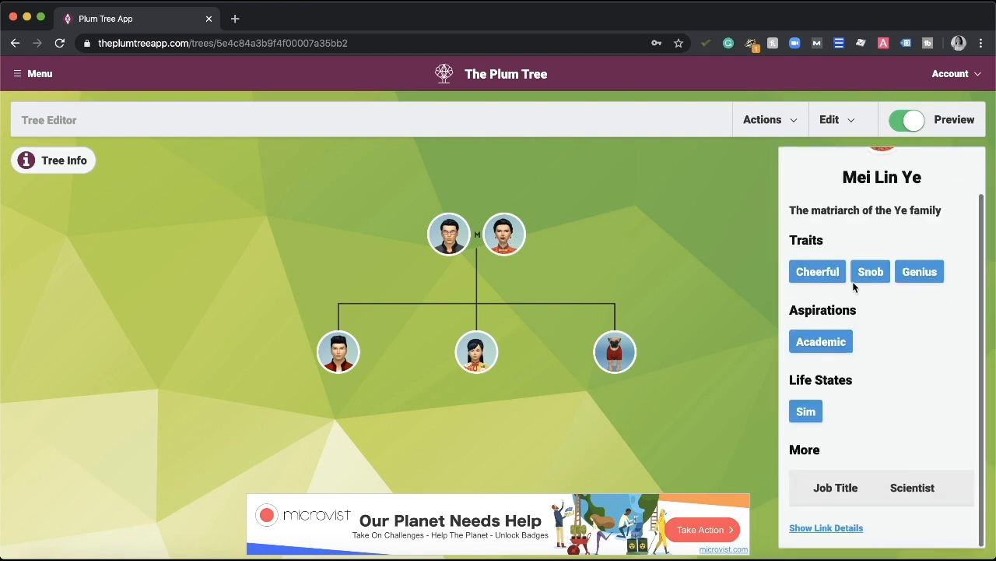
{"action": "scroll", "coordinate": [852, 282], "scroll_direction": "up", "scroll_amount": 1}
{"action": "scroll", "coordinate": [853, 285], "scroll_direction": "up", "scroll_amount": 1}
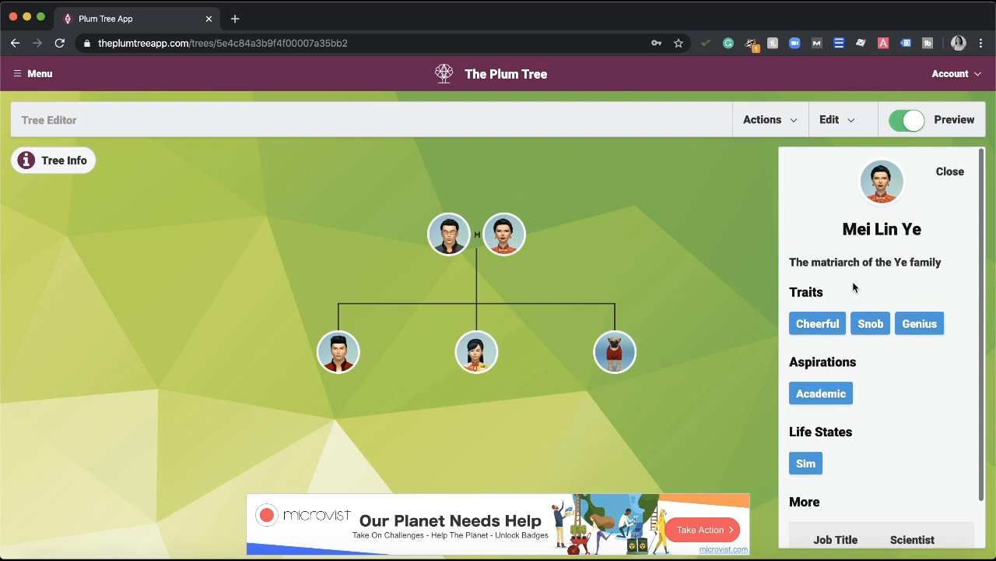
{"action": "left_click", "coordinate": [951, 171]}
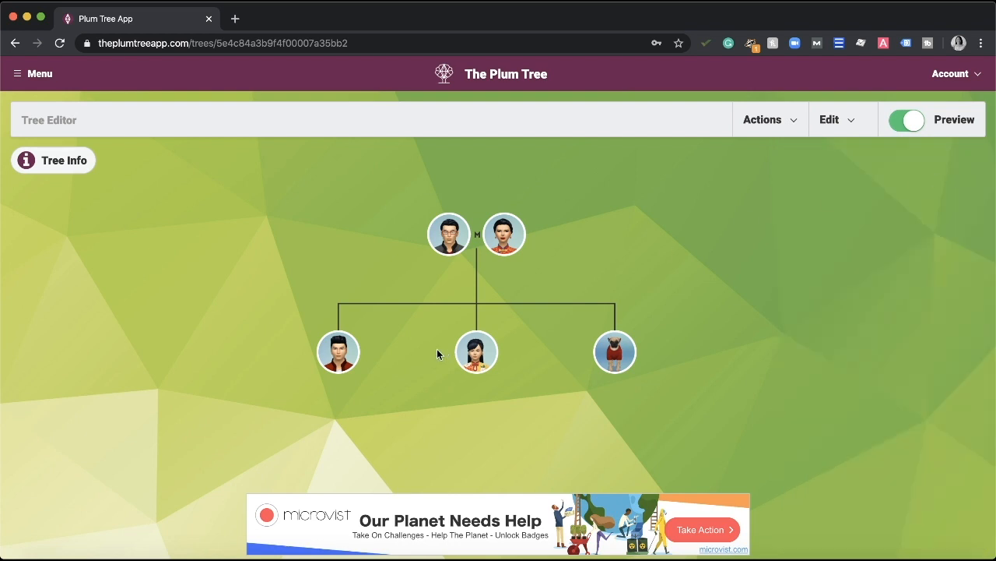
- Review the son's profile in the preview, including his biological parents, traits and aspirations, and close it
{"action": "left_click", "coordinate": [346, 354]}
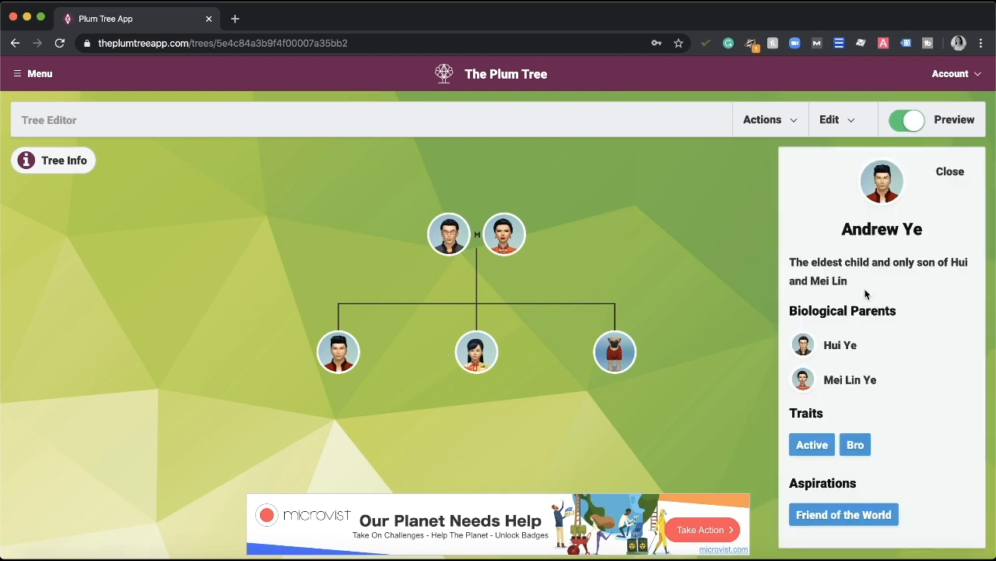
{"action": "scroll", "coordinate": [862, 301], "scroll_direction": "down", "scroll_amount": 3}
{"action": "scroll", "coordinate": [863, 300], "scroll_direction": "up", "scroll_amount": 3}
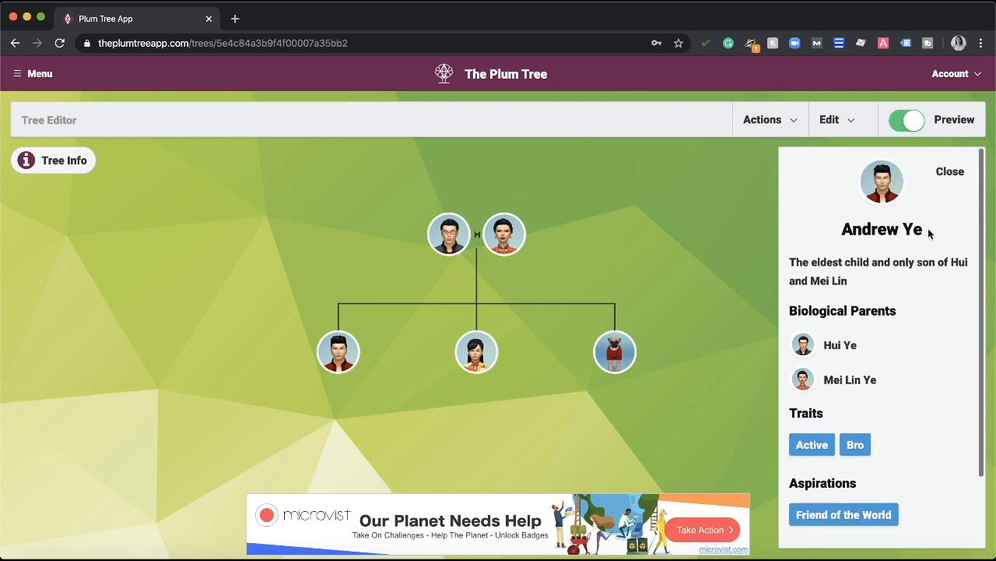
{"action": "left_click", "coordinate": [947, 176]}
- Review the profiles of the family's daughter and dog in the preview, closing each one
{"action": "left_click", "coordinate": [482, 354]}
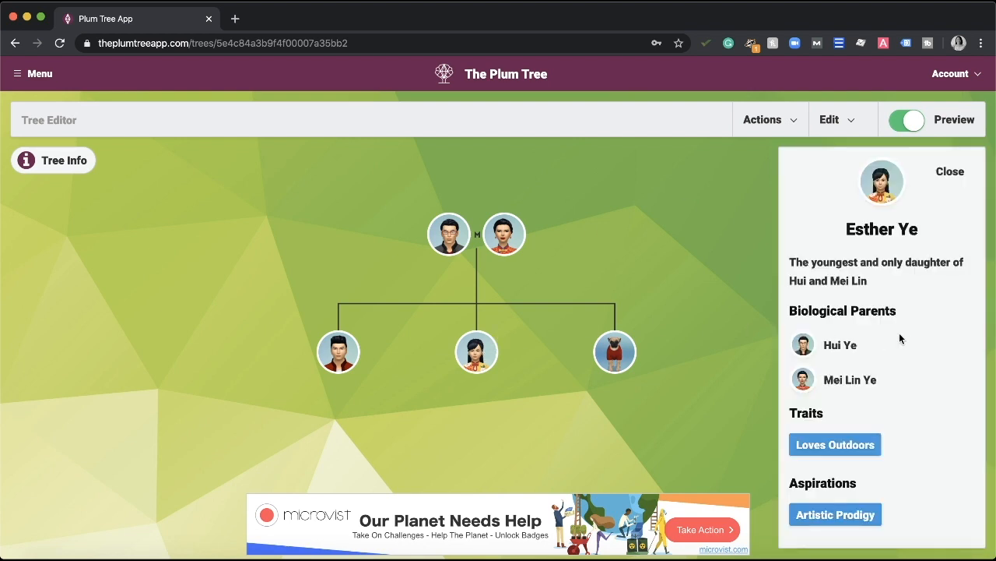
{"action": "scroll", "coordinate": [899, 332], "scroll_direction": "down", "scroll_amount": 3}
{"action": "scroll", "coordinate": [899, 333], "scroll_direction": "up", "scroll_amount": 3}
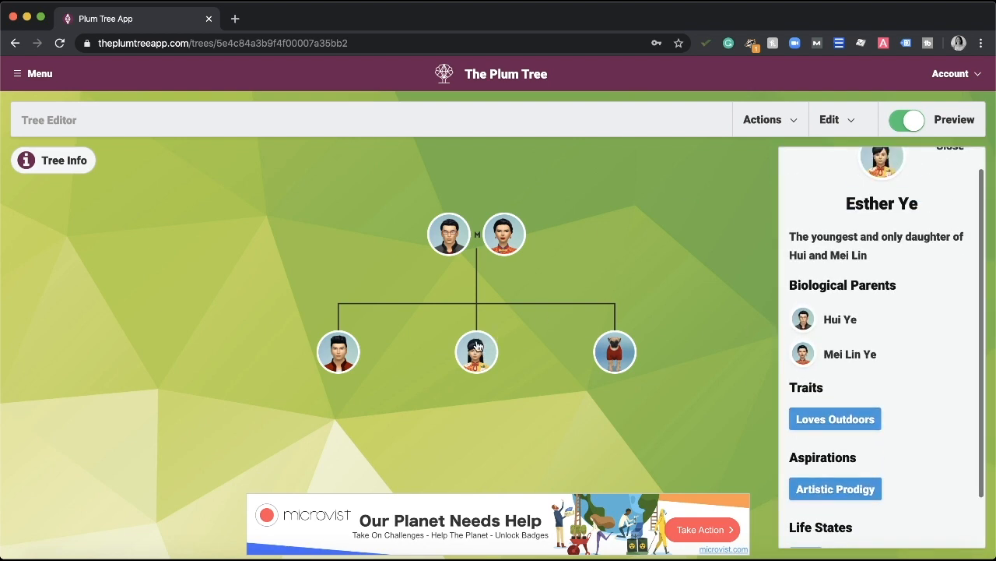
{"action": "scroll", "coordinate": [941, 183], "scroll_direction": "up", "scroll_amount": 1}
{"action": "left_click", "coordinate": [947, 175]}
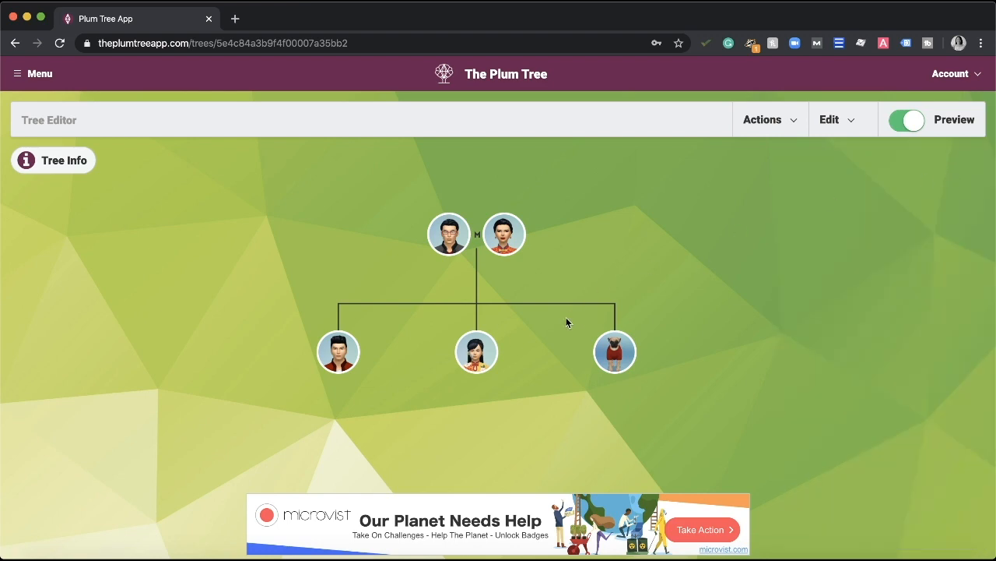
{"action": "left_click", "coordinate": [614, 351]}
{"action": "left_click", "coordinate": [950, 172]}
- Open the saved Pham Legacy tree and fit all of its generations in view
{"action": "left_click", "coordinate": [33, 73]}
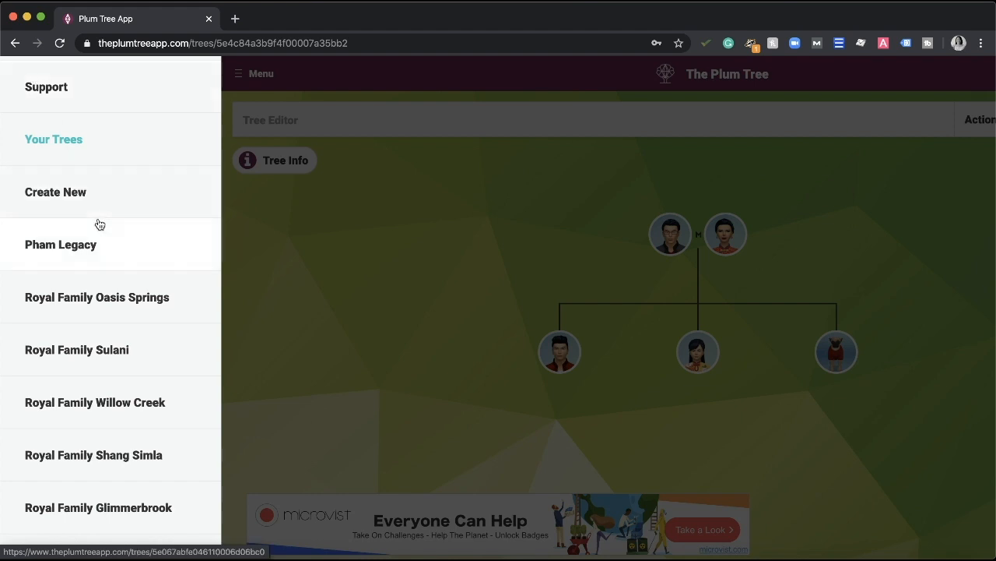
{"action": "scroll", "coordinate": [106, 236], "scroll_direction": "down", "scroll_amount": 3}
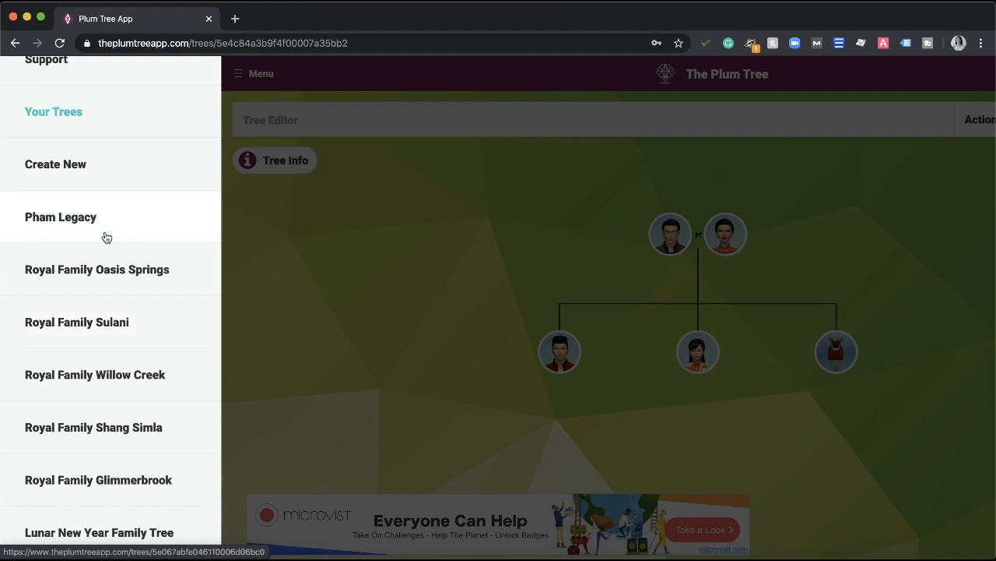
{"action": "left_click", "coordinate": [98, 232]}
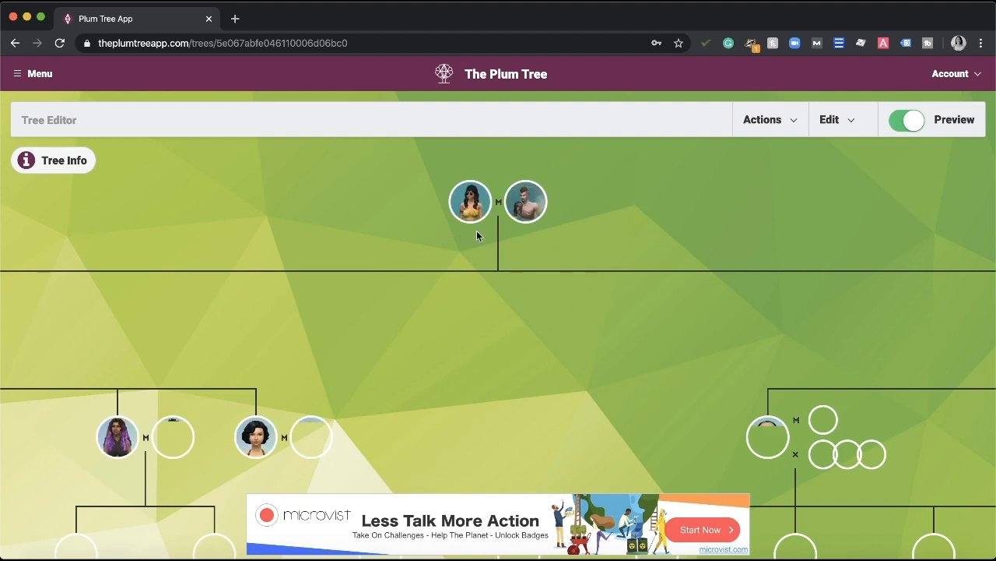
{"action": "scroll", "coordinate": [562, 232], "scroll_direction": "down", "scroll_amount": 5}
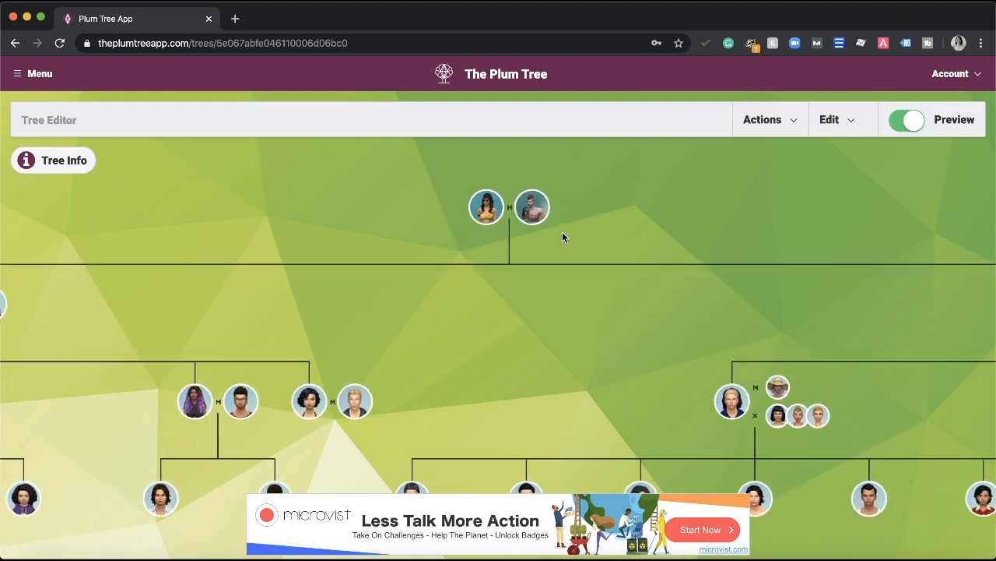
{"action": "scroll", "coordinate": [562, 231], "scroll_direction": "down", "scroll_amount": 5}
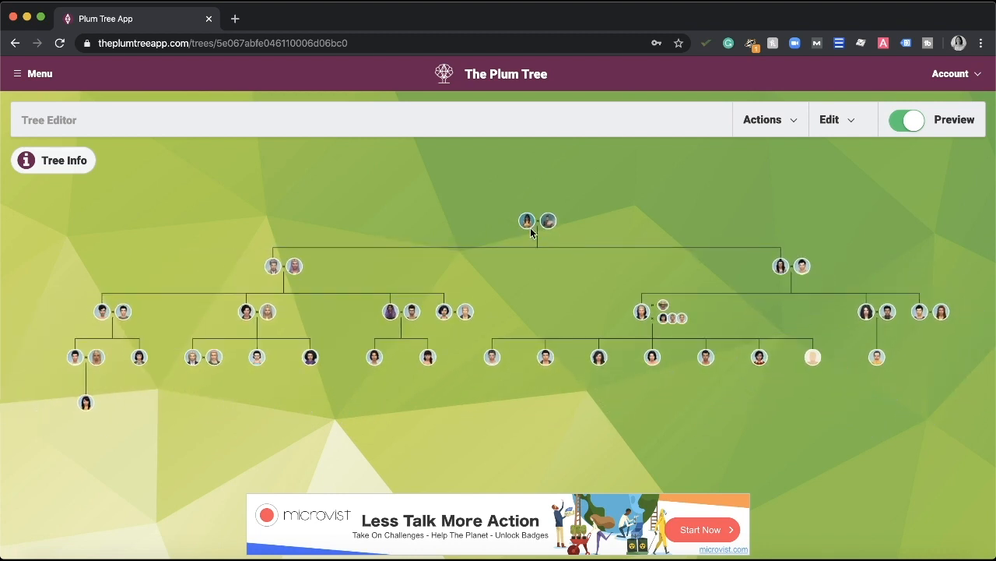
- Review the female founder's profile in the Pham Legacy tree, including her traits, aspirations and life states, and close it
{"action": "left_click", "coordinate": [527, 224]}
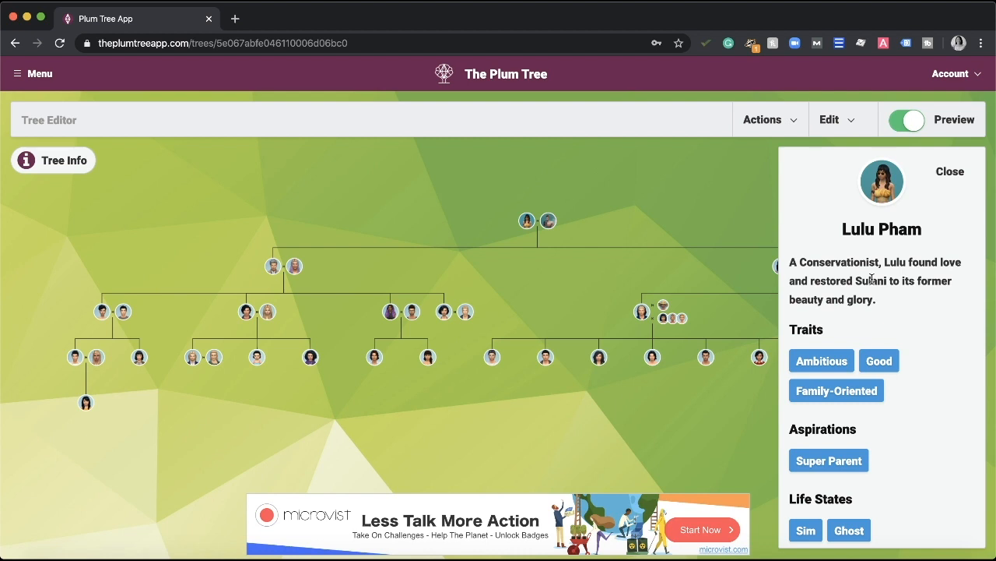
{"action": "scroll", "coordinate": [870, 282], "scroll_direction": "down", "scroll_amount": 1}
{"action": "scroll", "coordinate": [873, 282], "scroll_direction": "up", "scroll_amount": 1}
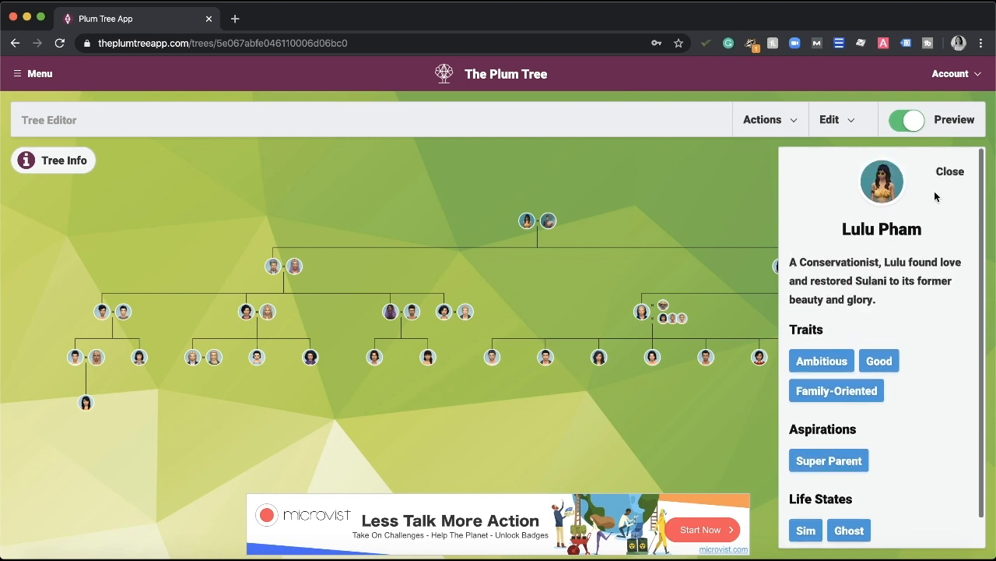
{"action": "left_click", "coordinate": [948, 172]}
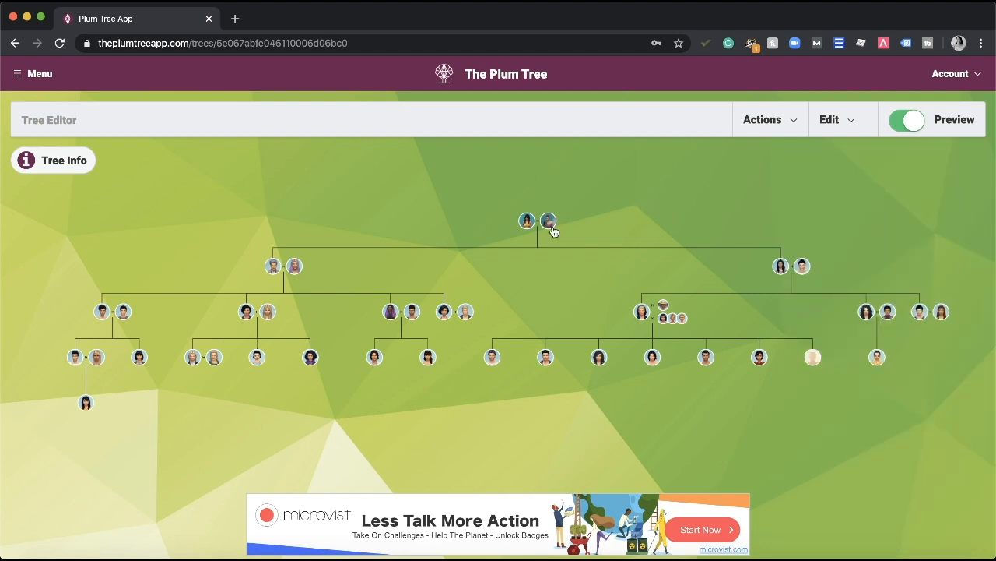
- Review the founder's husband's profile, from his description to his life states, and close it
{"action": "left_click", "coordinate": [549, 226]}
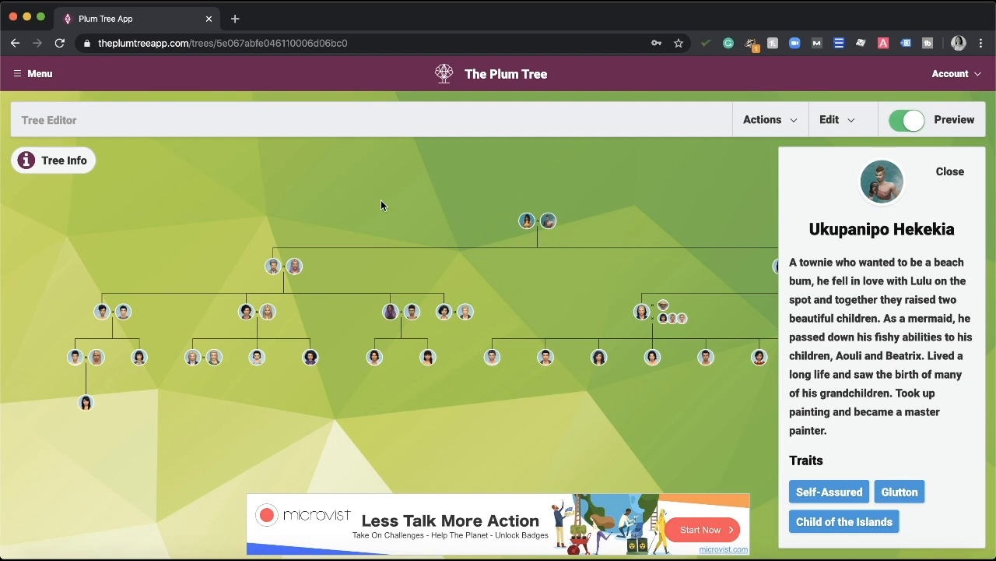
{"action": "scroll", "coordinate": [919, 348], "scroll_direction": "down", "scroll_amount": 3}
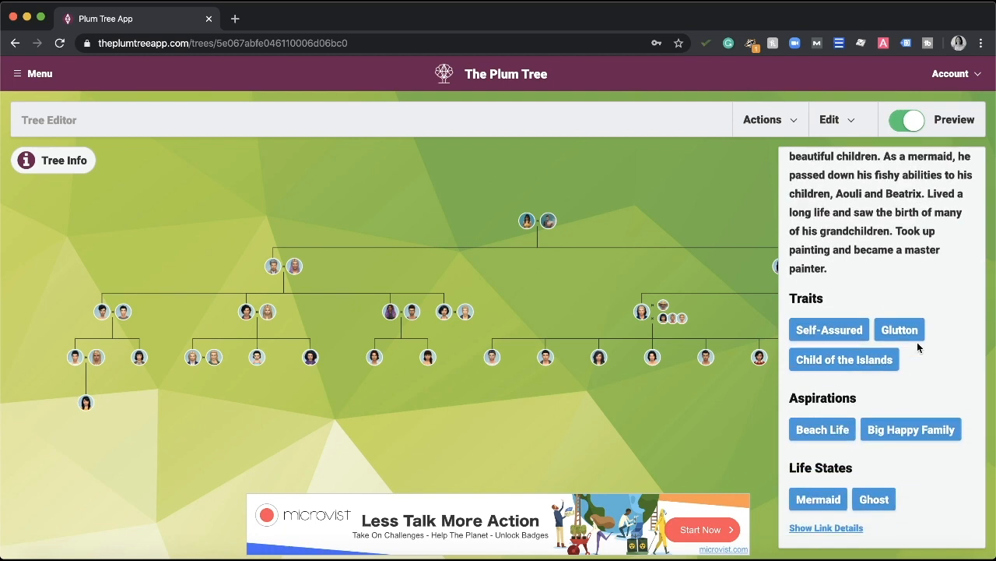
{"action": "scroll", "coordinate": [919, 347], "scroll_direction": "up", "scroll_amount": 3}
{"action": "scroll", "coordinate": [919, 348], "scroll_direction": "down", "scroll_amount": 3}
{"action": "scroll", "coordinate": [919, 347], "scroll_direction": "up", "scroll_amount": 3}
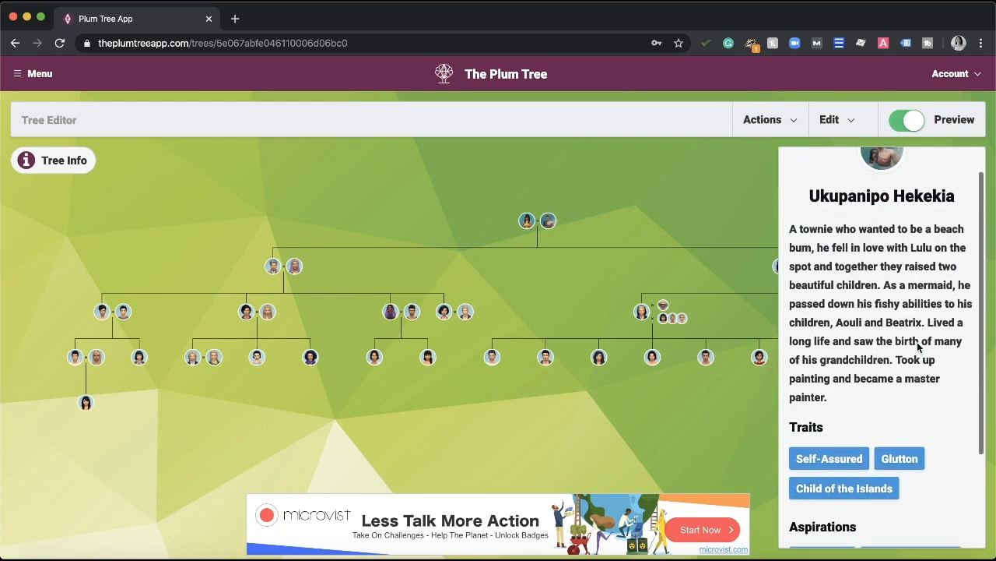
{"action": "scroll", "coordinate": [918, 348], "scroll_direction": "up", "scroll_amount": 2}
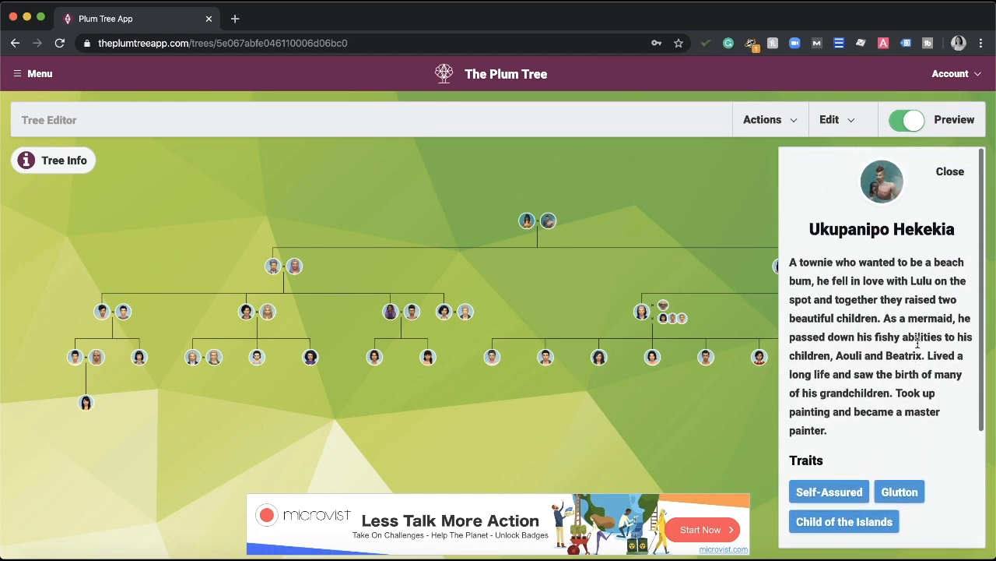
{"action": "left_click", "coordinate": [947, 177]}
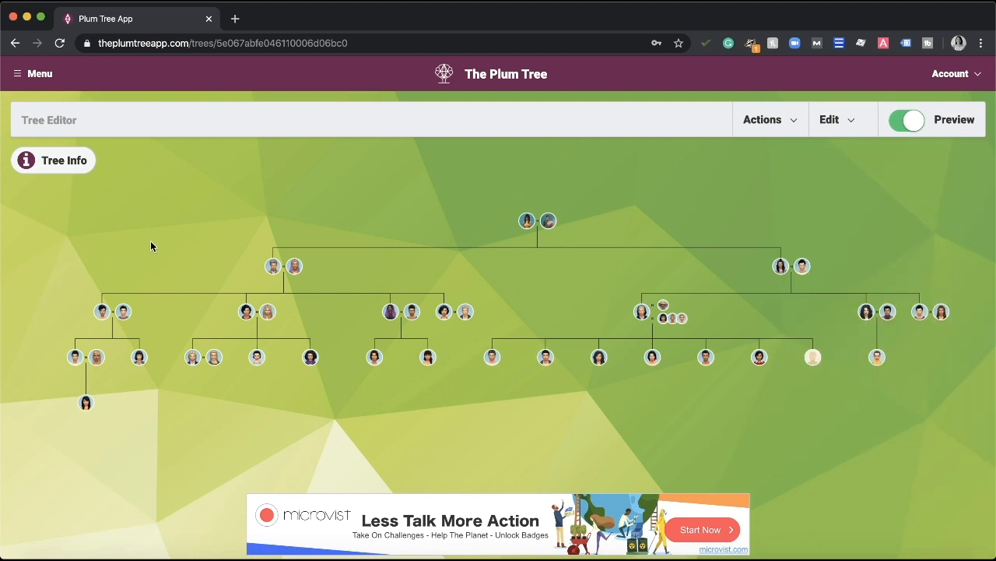
- Review the profiles of the founding couple's son and daughter in the second generation, closing each one
{"action": "left_click", "coordinate": [272, 267]}
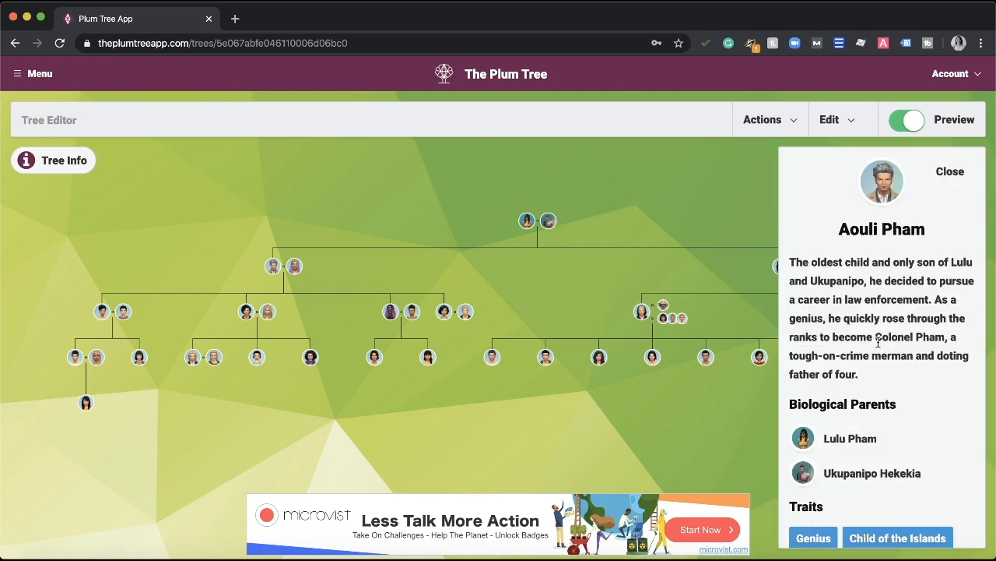
{"action": "scroll", "coordinate": [877, 333], "scroll_direction": "down", "scroll_amount": 3}
{"action": "scroll", "coordinate": [877, 335], "scroll_direction": "up", "scroll_amount": 3}
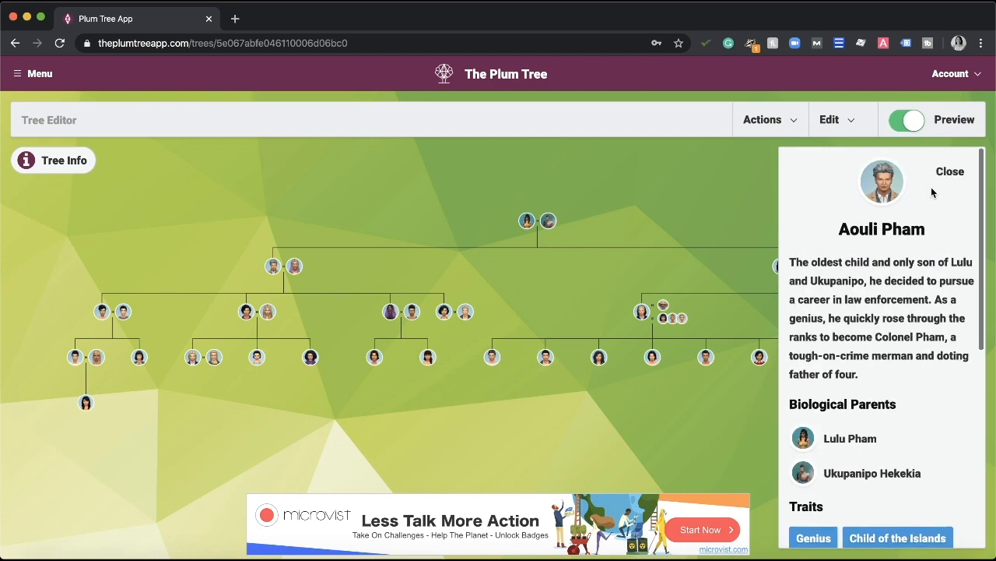
{"action": "left_click", "coordinate": [951, 168]}
{"action": "left_click", "coordinate": [781, 267]}
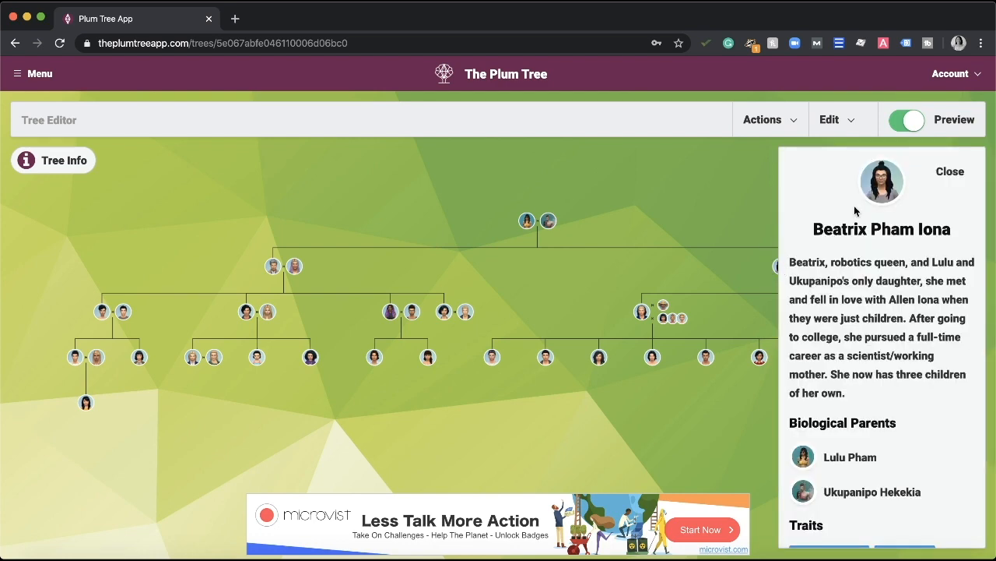
{"action": "scroll", "coordinate": [925, 286], "scroll_direction": "down", "scroll_amount": 3}
{"action": "scroll", "coordinate": [926, 290], "scroll_direction": "up", "scroll_amount": 3}
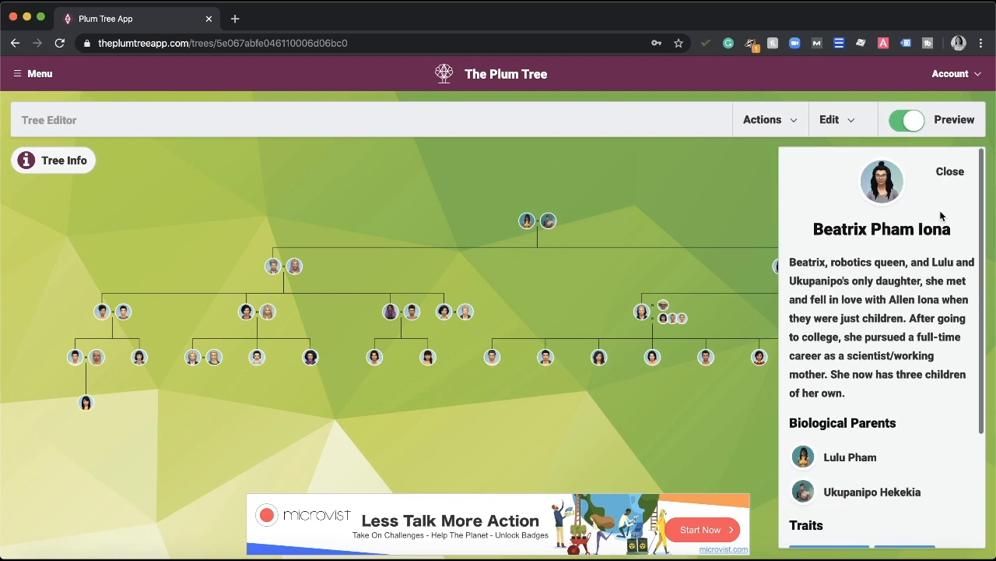
{"action": "left_click", "coordinate": [957, 171]}
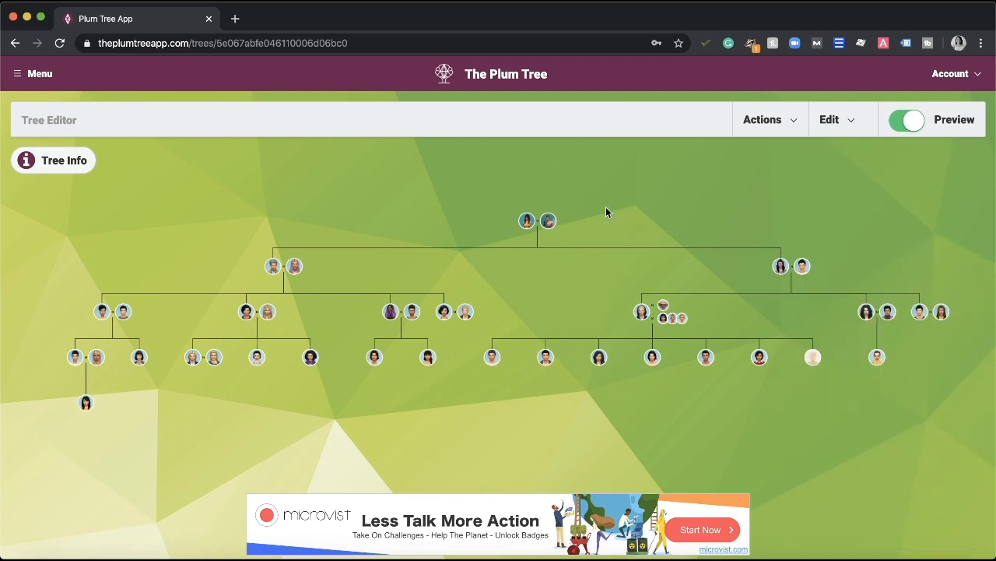
- Review the profile of the second-generation son's wife, including her traits and life states, and close it
{"action": "left_click", "coordinate": [294, 266]}
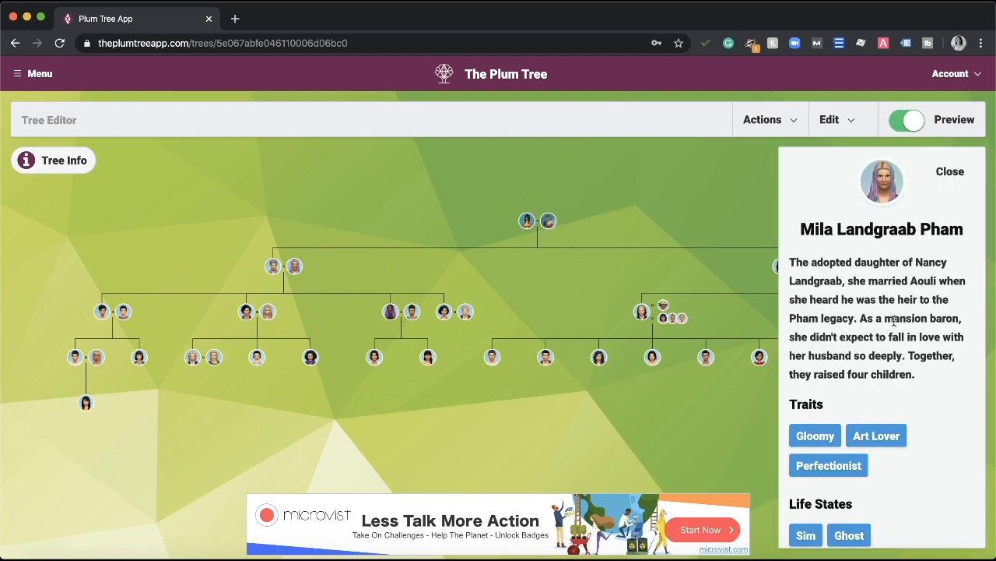
{"action": "scroll", "coordinate": [891, 321], "scroll_direction": "down", "scroll_amount": 2}
{"action": "scroll", "coordinate": [891, 320], "scroll_direction": "up", "scroll_amount": 2}
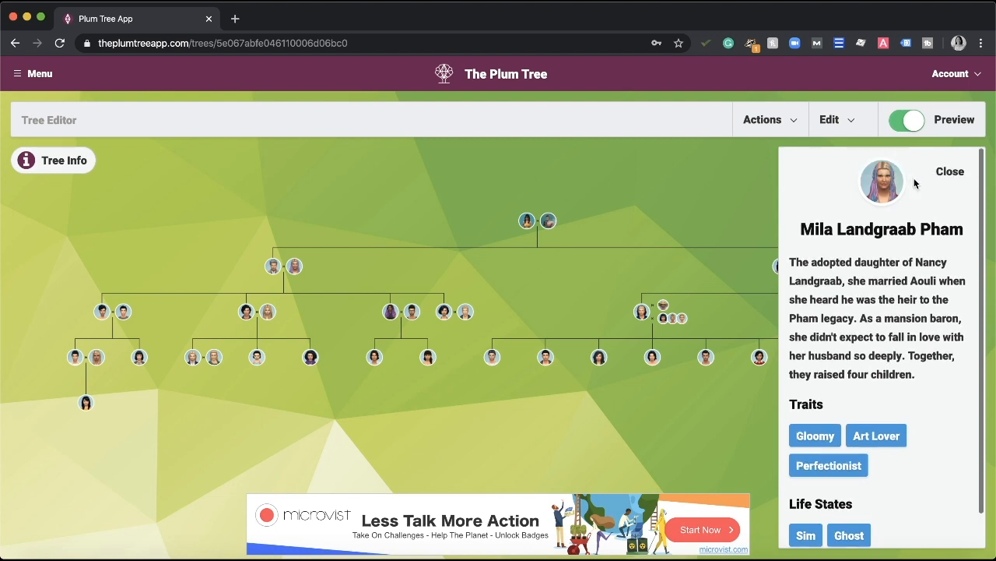
{"action": "left_click", "coordinate": [956, 173]}
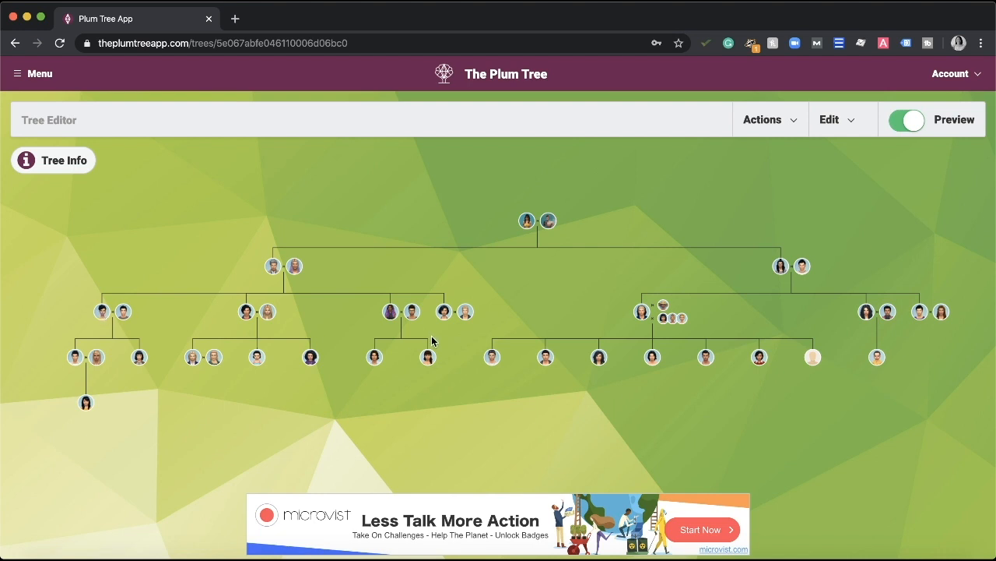
- View the profiles of the second-generation son's four children one after another, closing each one
{"action": "left_click", "coordinate": [105, 319]}
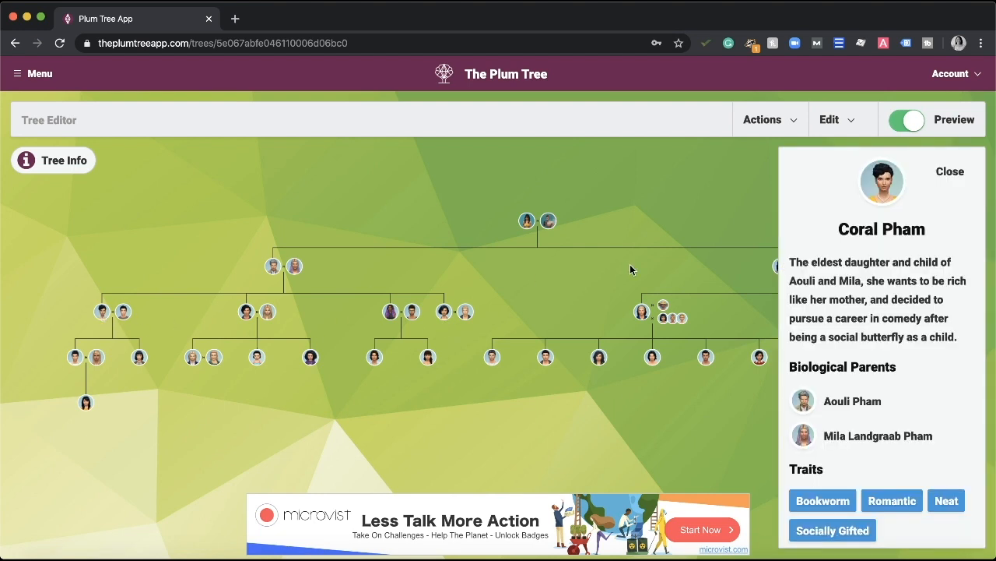
{"action": "left_click", "coordinate": [927, 171]}
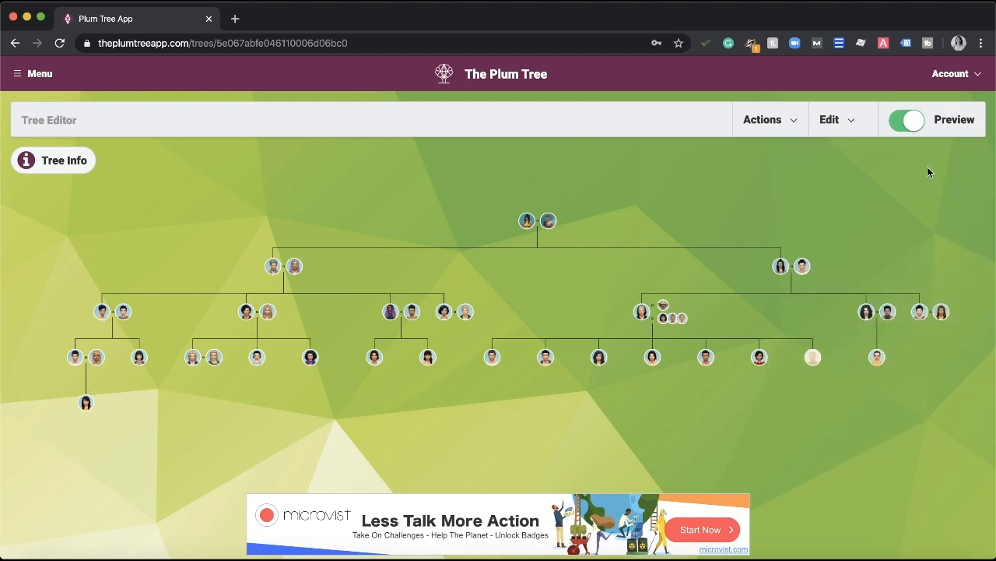
{"action": "left_click", "coordinate": [246, 313]}
{"action": "left_click", "coordinate": [950, 173]}
{"action": "left_click", "coordinate": [391, 315]}
{"action": "left_click", "coordinate": [954, 176]}
{"action": "left_click", "coordinate": [442, 314]}
{"action": "left_click", "coordinate": [950, 172]}
- View the profiles of the second-generation daughter's husband and their three children, closing each one
{"action": "left_click", "coordinate": [808, 274]}
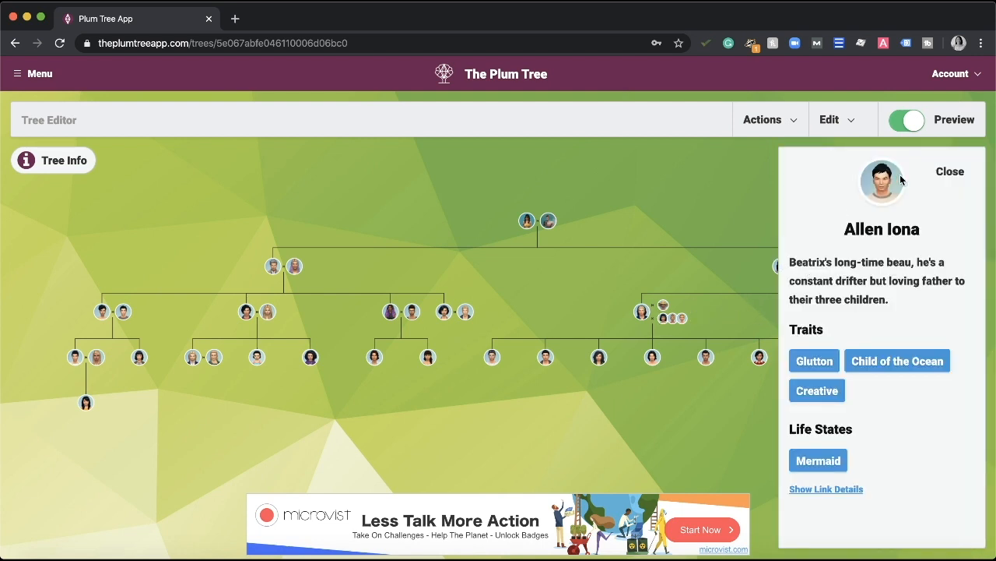
{"action": "left_click", "coordinate": [953, 175]}
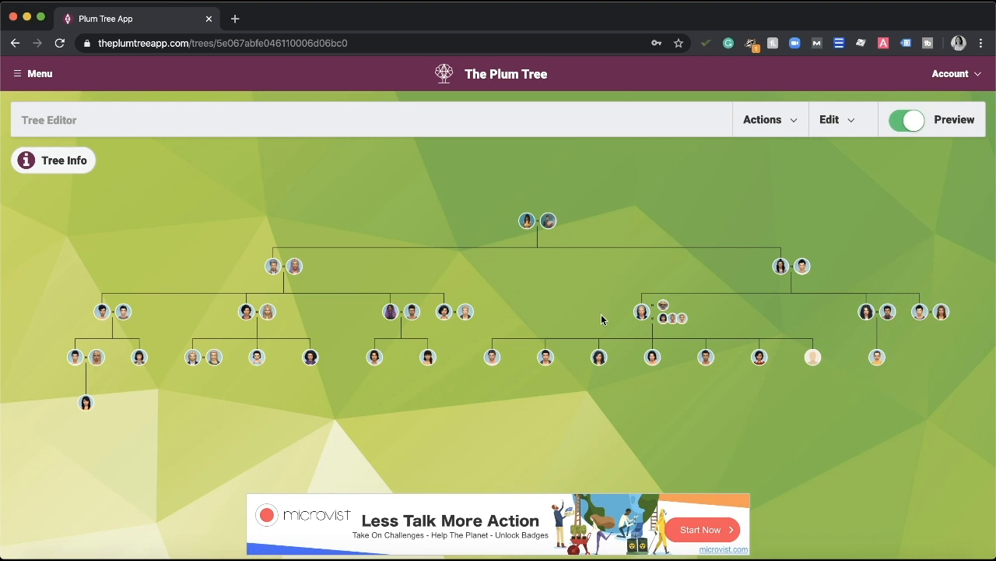
{"action": "left_click", "coordinate": [642, 313]}
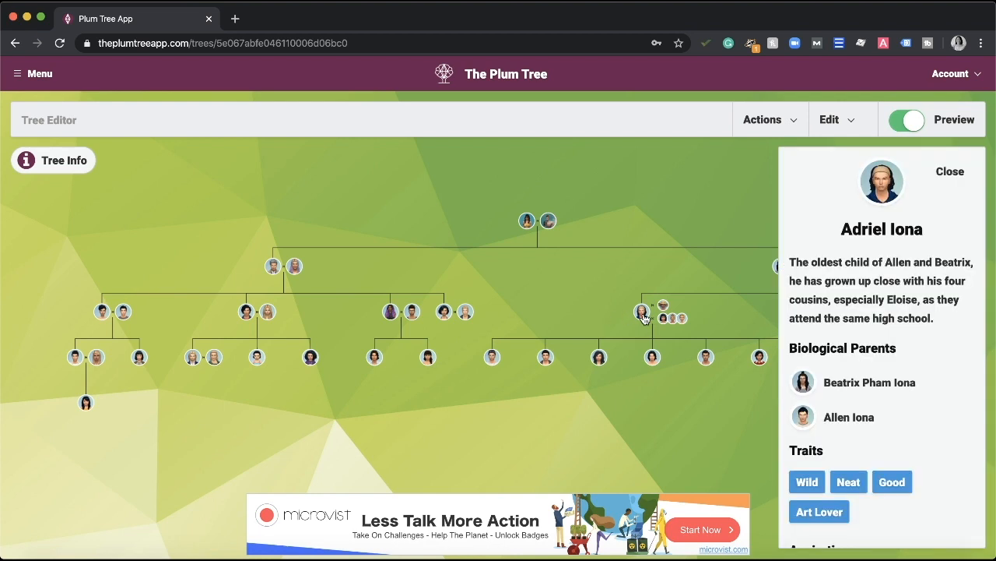
{"action": "left_click", "coordinate": [949, 171]}
{"action": "left_click", "coordinate": [863, 313]}
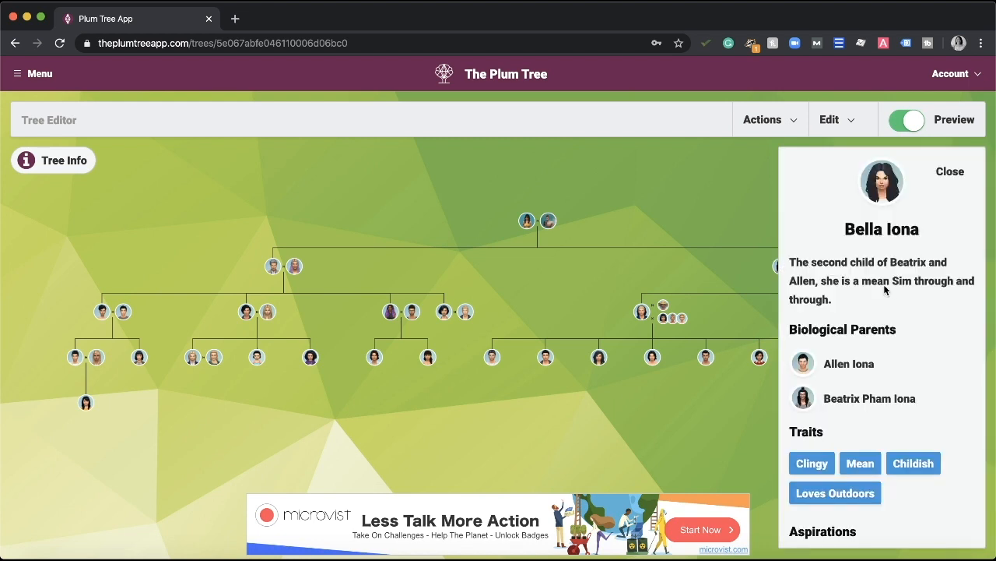
{"action": "left_click", "coordinate": [968, 184]}
{"action": "left_click", "coordinate": [920, 314]}
{"action": "left_click", "coordinate": [950, 179]}
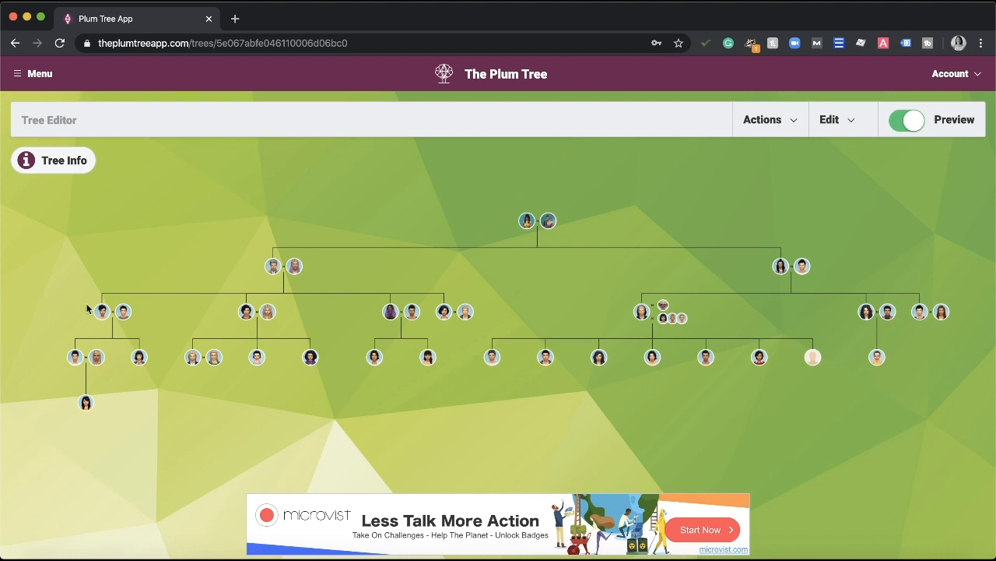
- View the profiles of the third-generation heir's two children, first the son and then the daughter, closing each one
{"action": "left_click", "coordinate": [75, 360]}
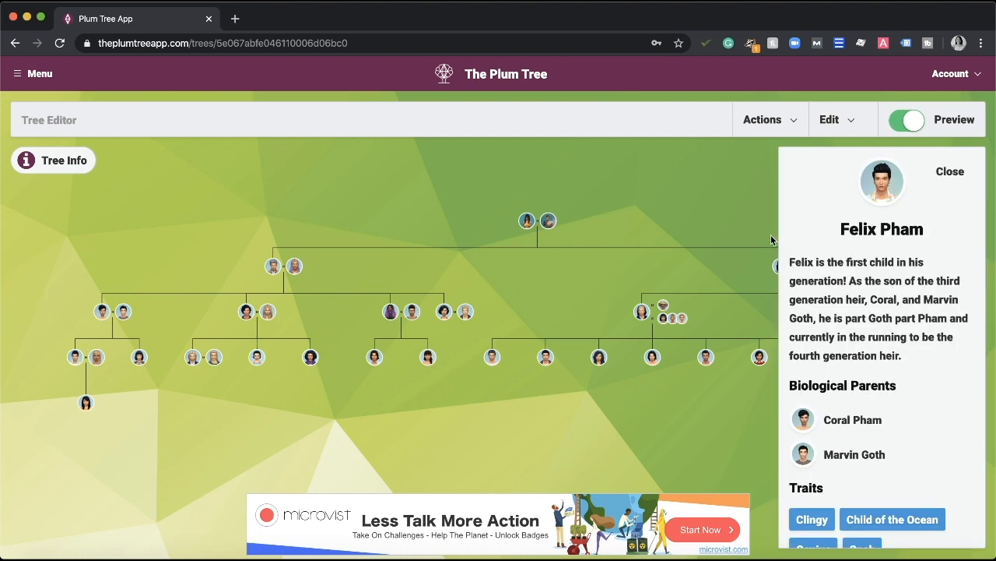
{"action": "left_click", "coordinate": [969, 171]}
{"action": "left_click", "coordinate": [138, 359]}
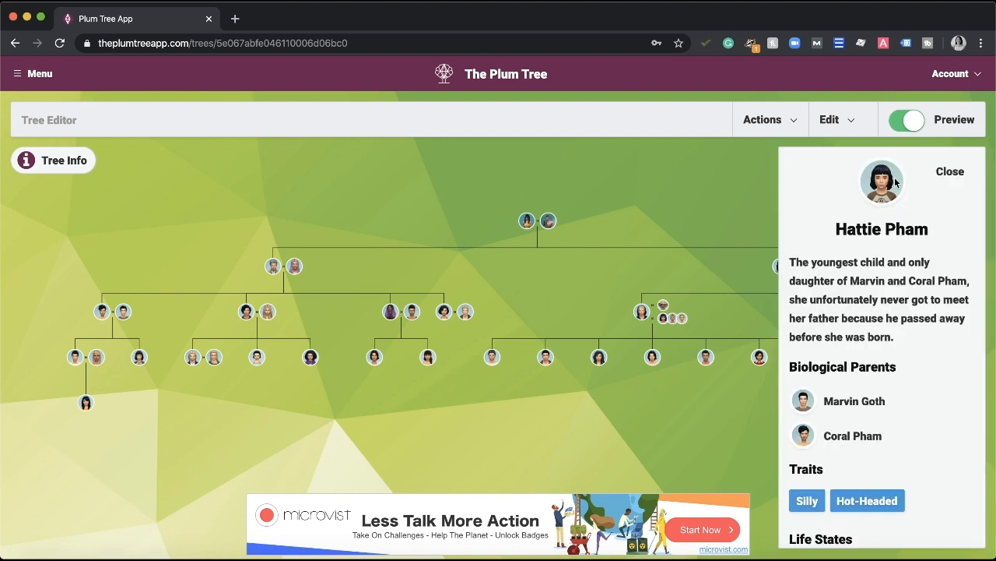
{"action": "left_click", "coordinate": [948, 178]}
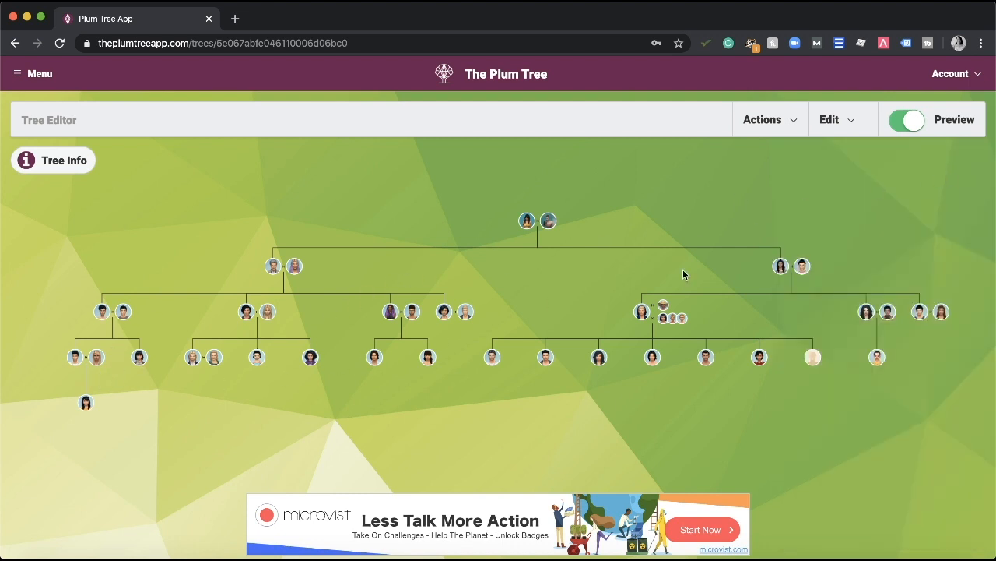
- Look at the profile of the third-generation heir's son again, close it, and open his wife's profile
{"action": "left_click", "coordinate": [76, 358]}
{"action": "left_click", "coordinate": [964, 166]}
{"action": "left_click", "coordinate": [94, 359]}
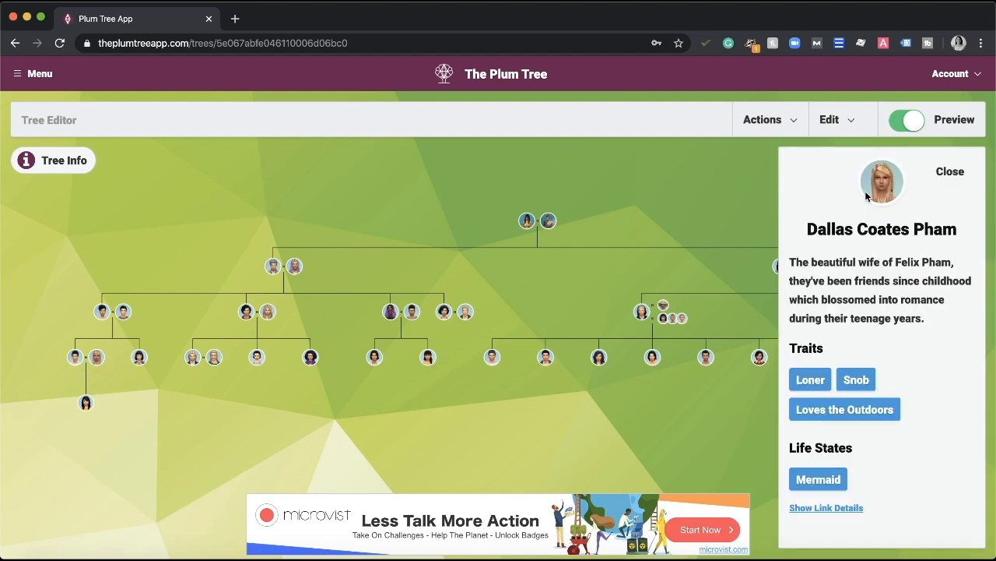
- Close the wife's profile, then view and close the profile of the purple-haired third-generation daughter in the second-generation son's branch
{"action": "left_click", "coordinate": [946, 176]}
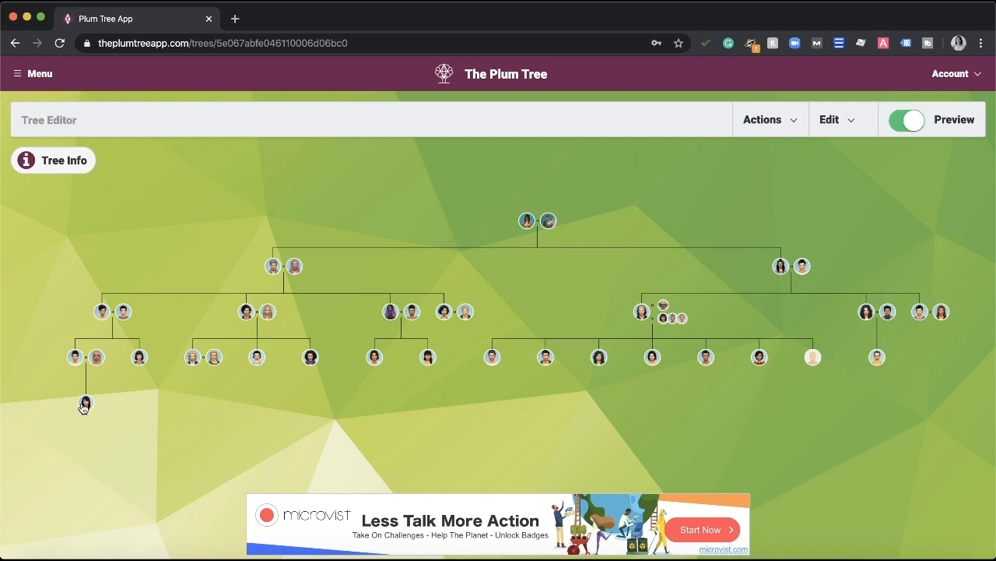
{"action": "left_click", "coordinate": [391, 314]}
{"action": "left_click", "coordinate": [945, 173]}
- Examine the second-generation son's branch up close, from his children and their spouses down to the youngest descendant
{"action": "scroll", "coordinate": [411, 262], "scroll_direction": "up", "scroll_amount": 5}
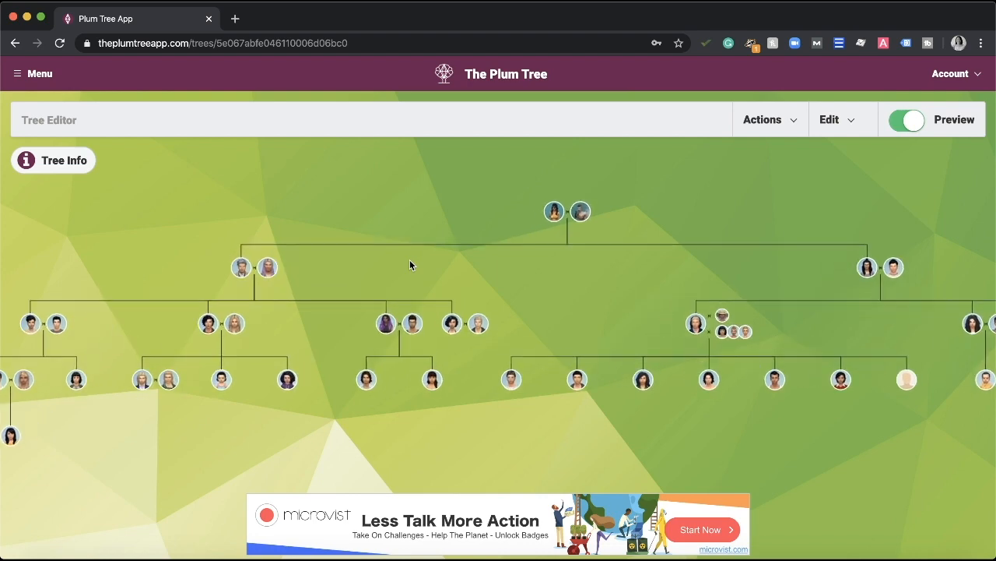
{"action": "scroll", "coordinate": [410, 263], "scroll_direction": "up", "scroll_amount": 3}
{"action": "left_click_drag", "start_coordinate": [340, 316], "coordinate": [579, 204]}
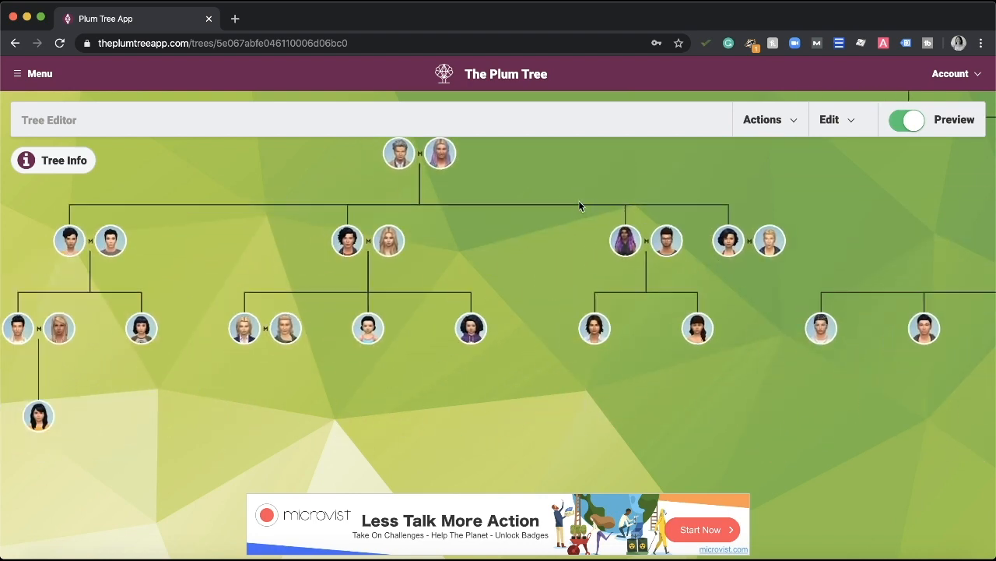
{"action": "left_click_drag", "start_coordinate": [454, 270], "coordinate": [396, 233]}
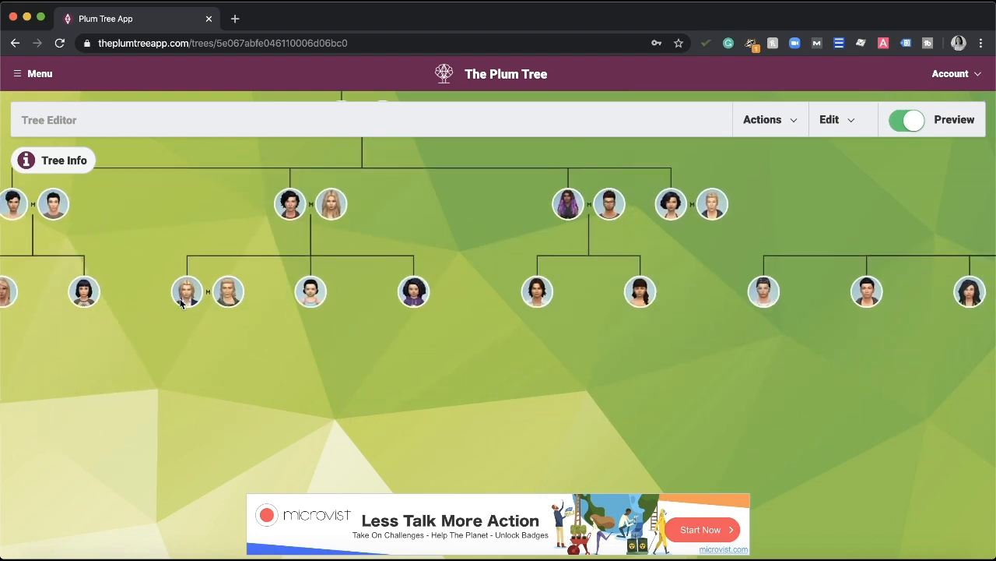
{"action": "left_click_drag", "start_coordinate": [217, 245], "coordinate": [335, 265]}
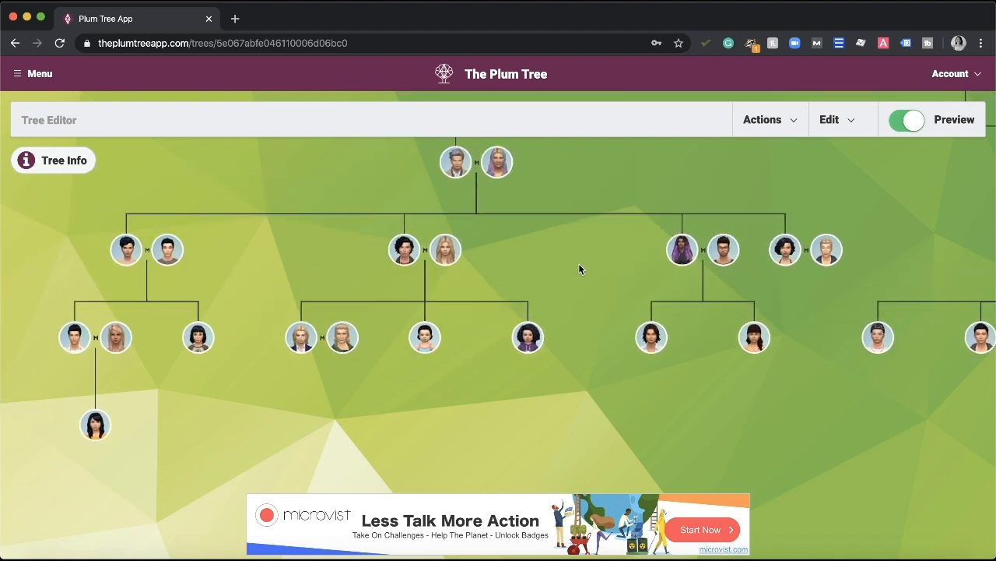
{"action": "left_click_drag", "start_coordinate": [599, 222], "coordinate": [548, 232]}
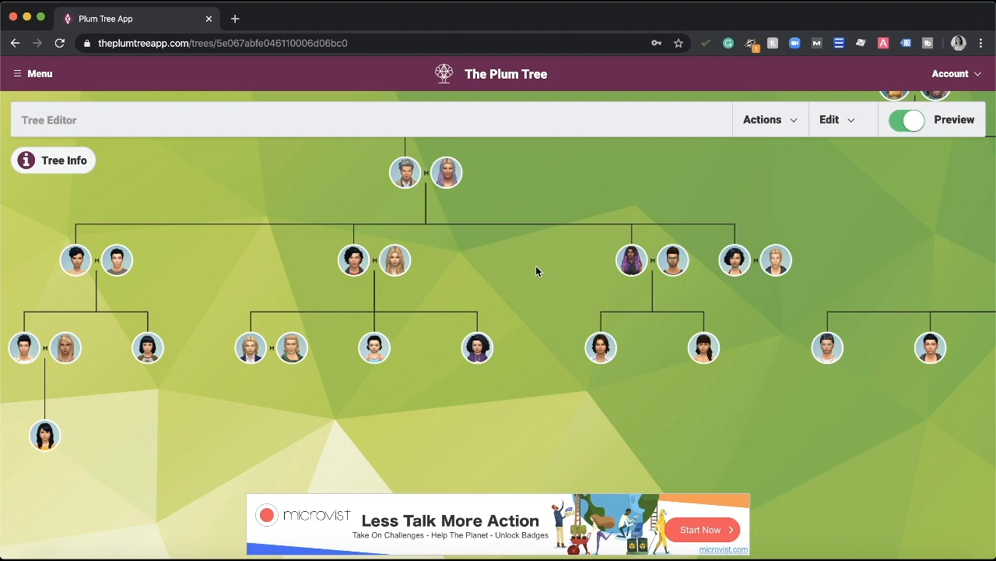
{"action": "left_click_drag", "start_coordinate": [543, 221], "coordinate": [411, 258]}
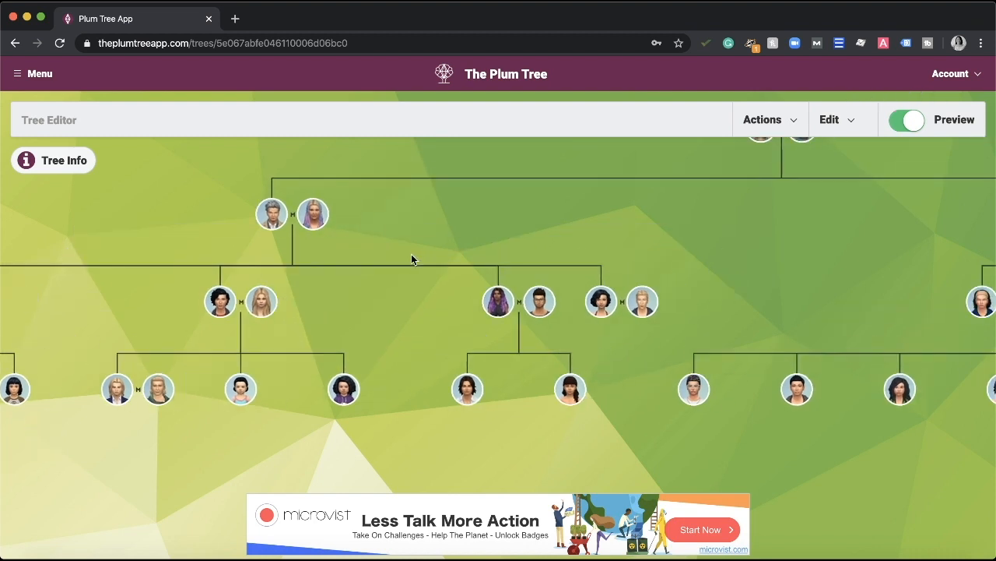
- Examine the second-generation daughter's branch, including her children's partners and her grandchildren, and finish with the whole family tree
{"action": "left_click_drag", "start_coordinate": [606, 217], "coordinate": [476, 201]}
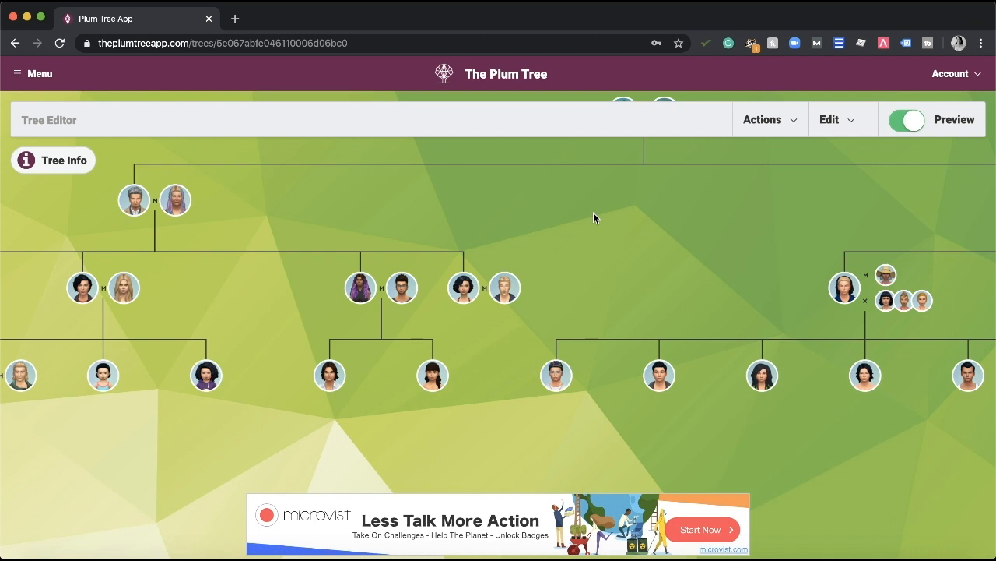
{"action": "left_click_drag", "start_coordinate": [611, 258], "coordinate": [409, 248]}
{"action": "left_click_drag", "start_coordinate": [570, 231], "coordinate": [517, 236]}
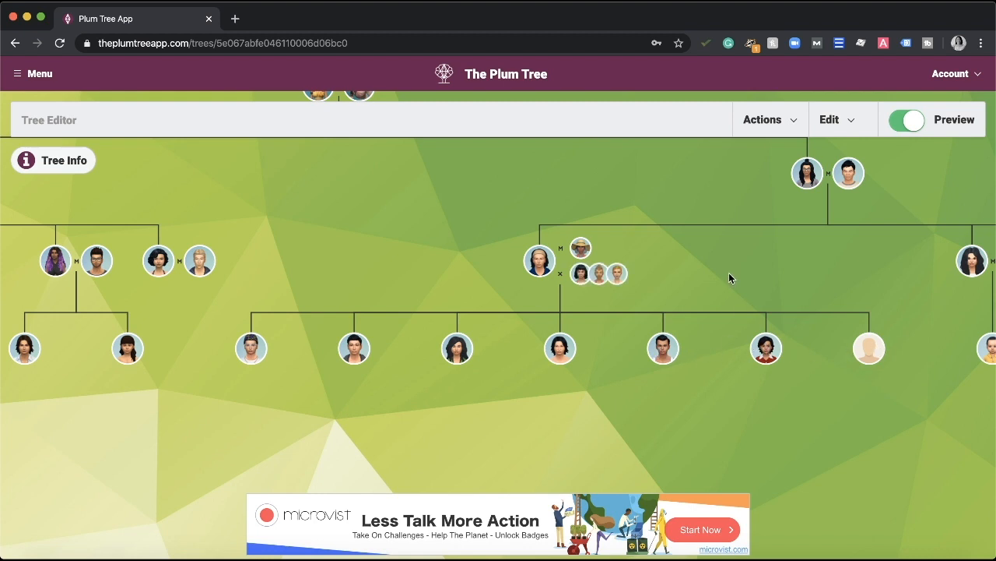
{"action": "scroll", "coordinate": [729, 272], "scroll_direction": "down", "scroll_amount": 2}
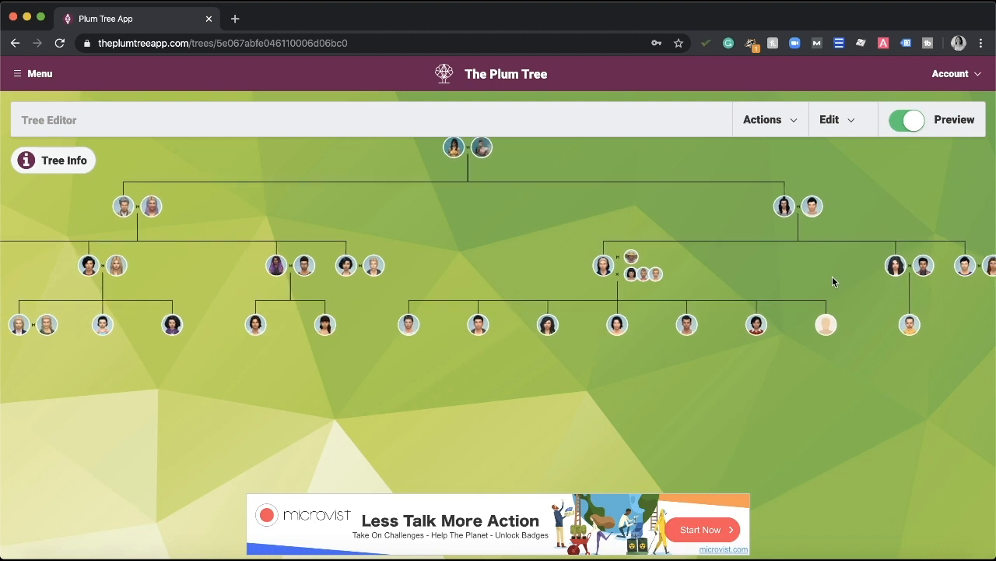
{"action": "left_click_drag", "start_coordinate": [832, 276], "coordinate": [724, 295]}
{"action": "scroll", "coordinate": [568, 288], "scroll_direction": "up", "scroll_amount": 2}
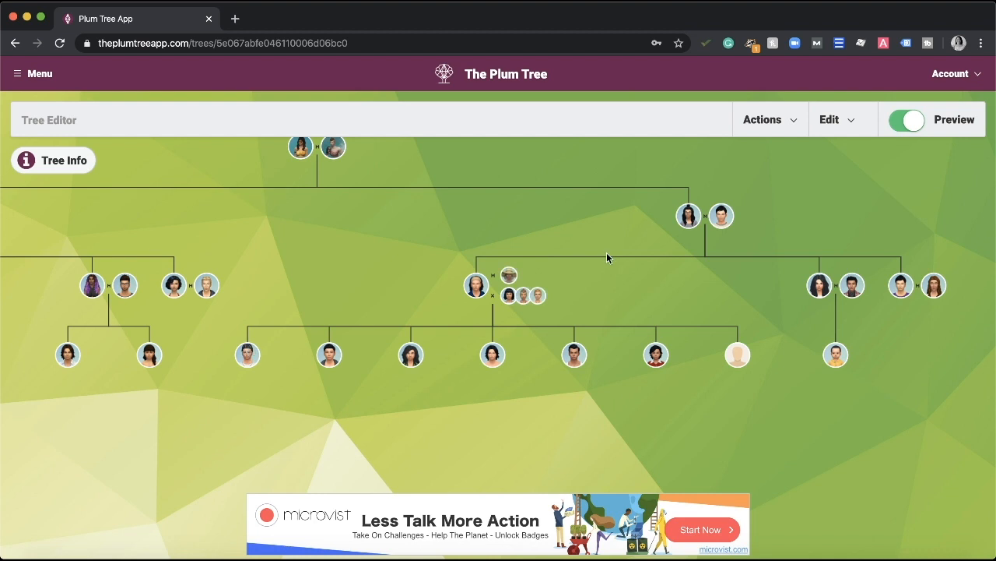
{"action": "left_click_drag", "start_coordinate": [609, 256], "coordinate": [498, 265]}
{"action": "scroll", "coordinate": [735, 270], "scroll_direction": "down", "scroll_amount": 3}
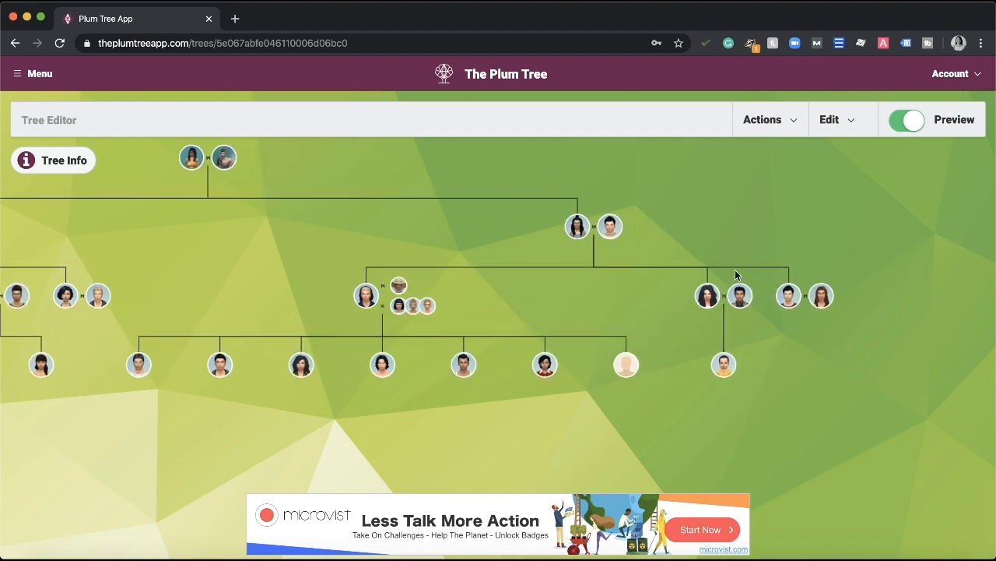
{"action": "scroll", "coordinate": [692, 256], "scroll_direction": "down", "scroll_amount": 3}
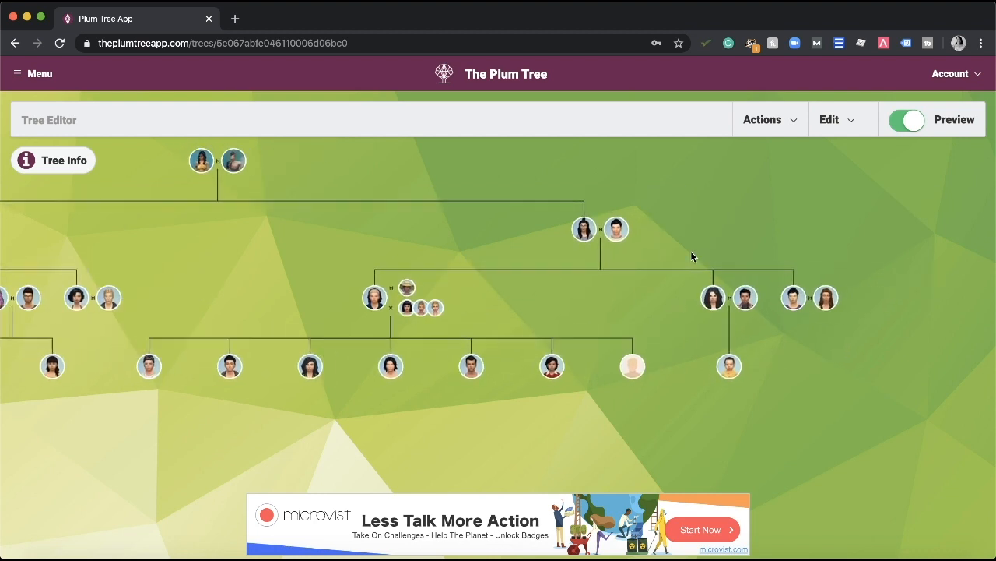
{"action": "left_click_drag", "start_coordinate": [536, 192], "coordinate": [630, 207]}
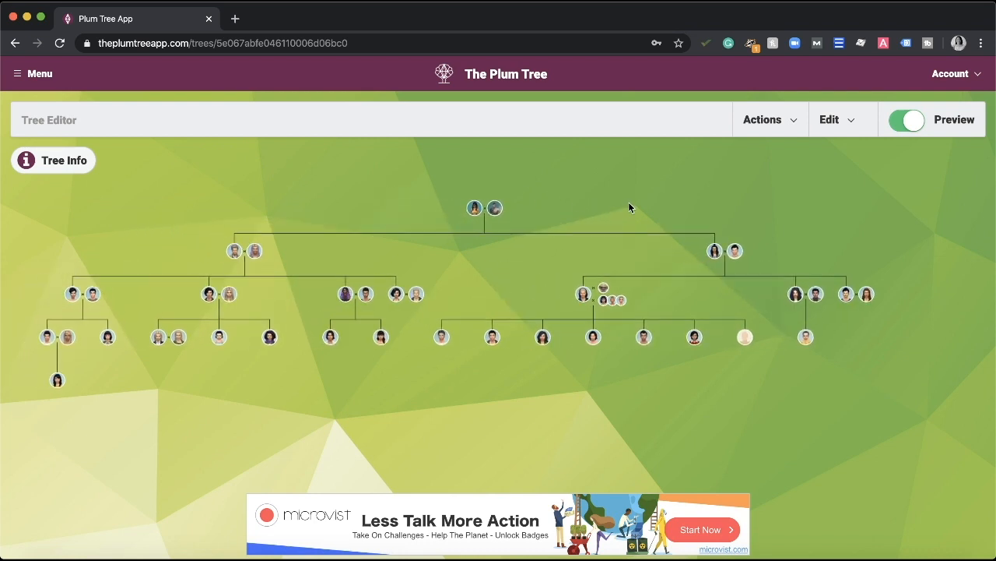